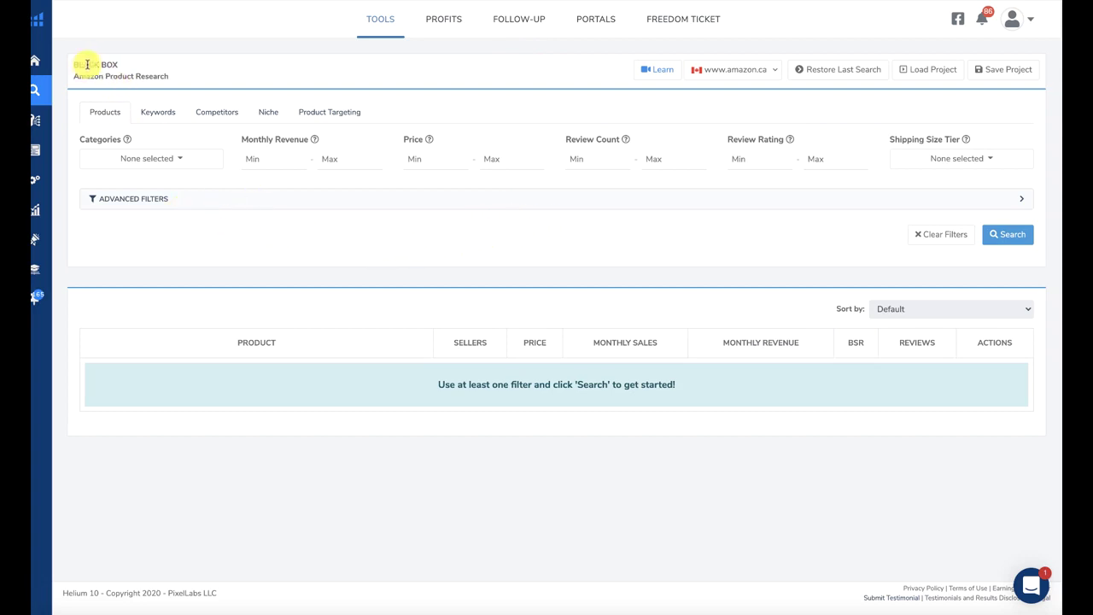
pyautogui.moveTo(88, 66); pyautogui.dragTo(114, 66)
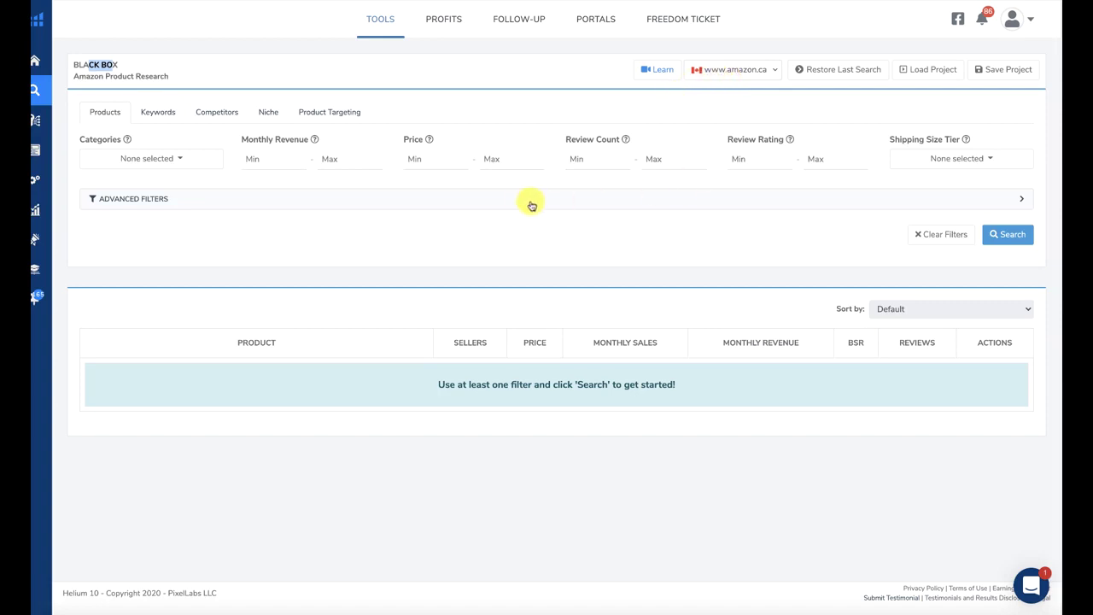
pyautogui.click(751, 69)
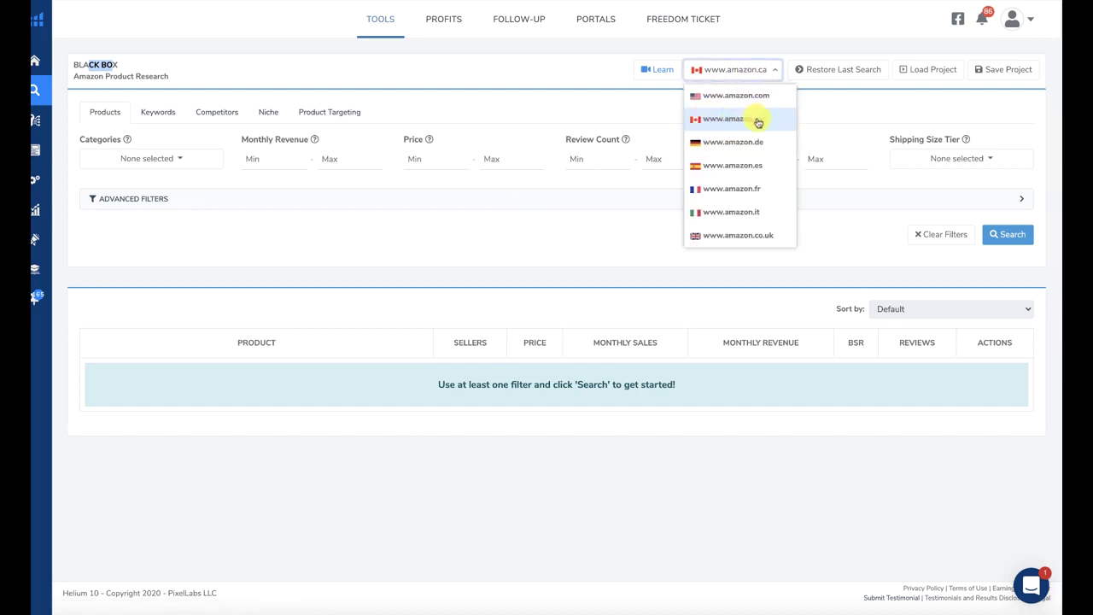
pyautogui.click(597, 75)
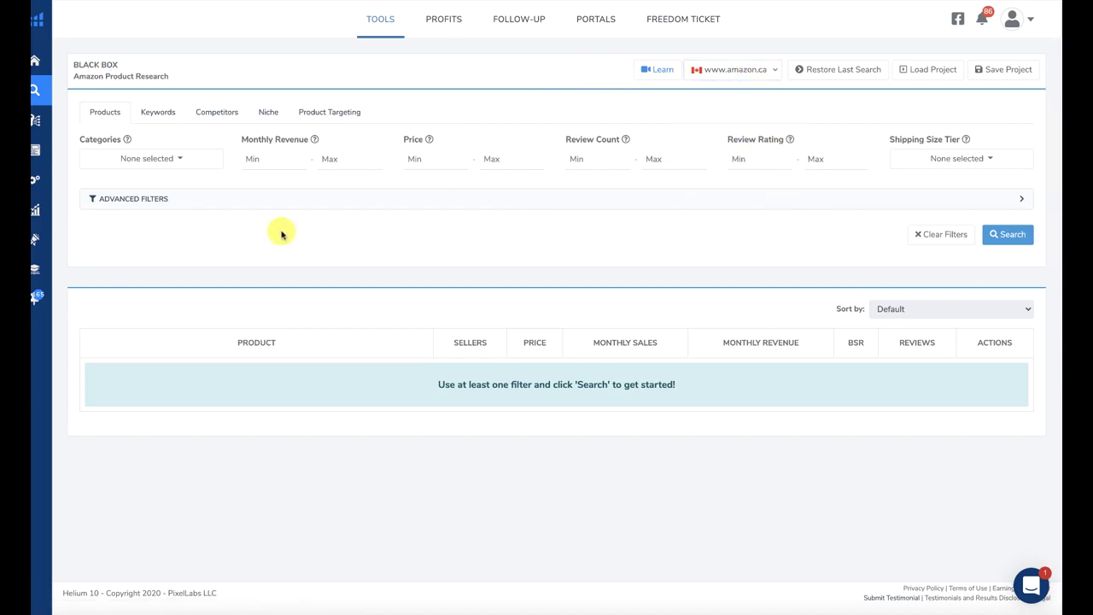
# Expand the advanced filters and restrict the product search to the Home category.
pyautogui.click(162, 207)
pyautogui.click(159, 159)
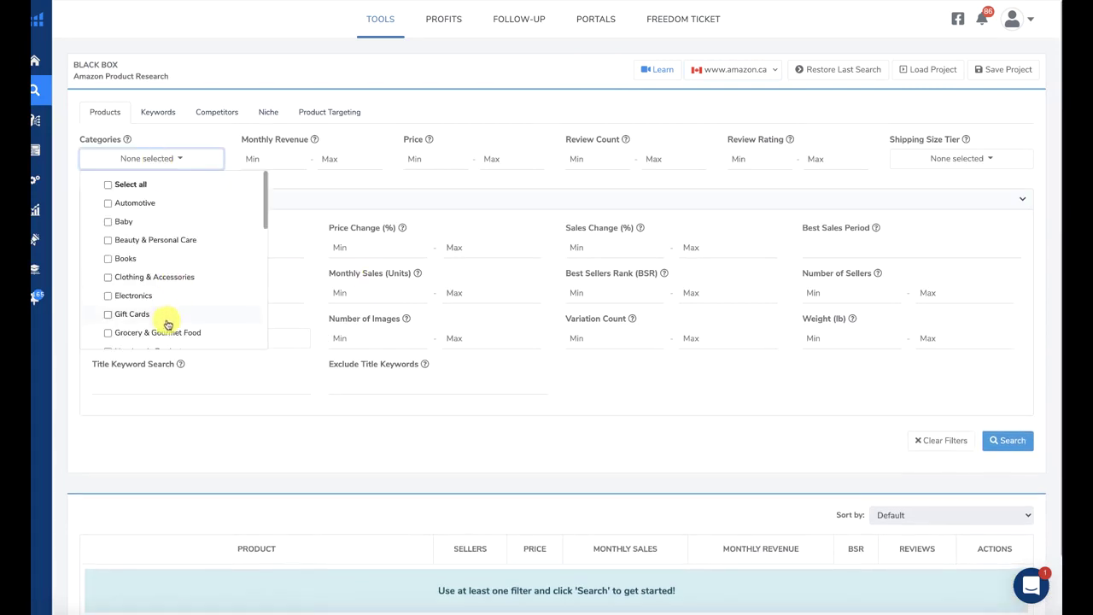
pyautogui.scroll(-5, 159, 259)
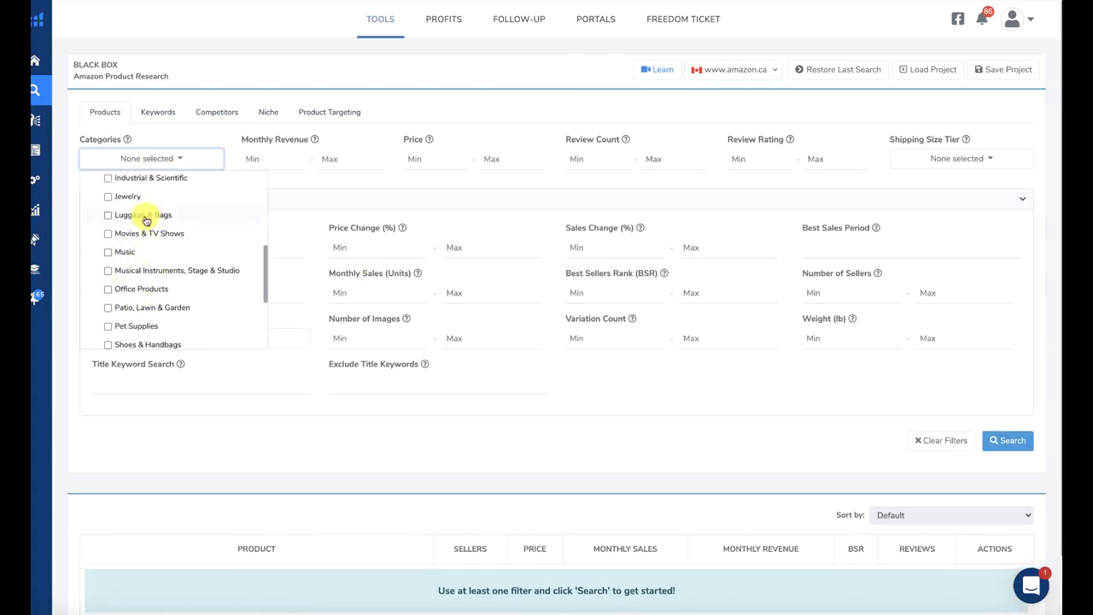
pyautogui.scroll(1, 141, 215)
pyautogui.scroll(1, 136, 214)
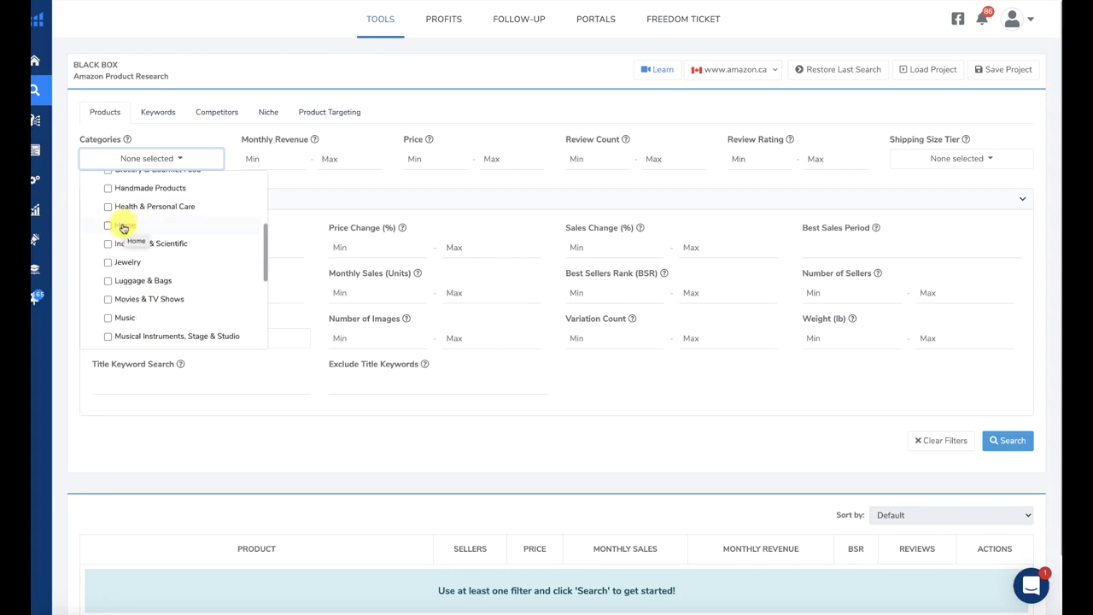
pyautogui.click(124, 226)
pyautogui.click(168, 162)
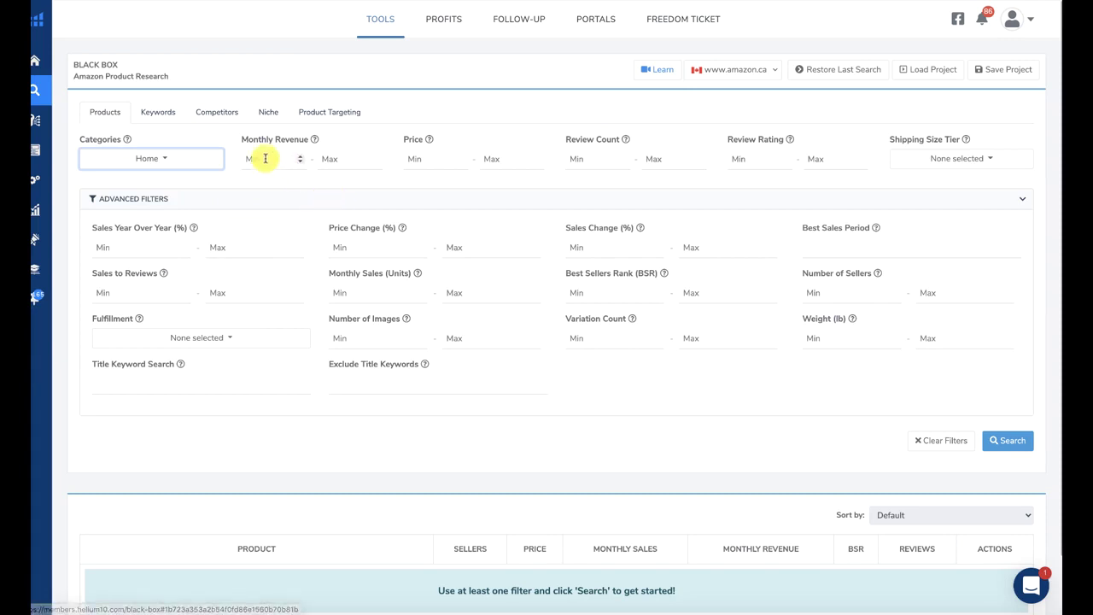
# Set the price filter to a minimum of 15 and a maximum of 99.
pyautogui.click(427, 158)
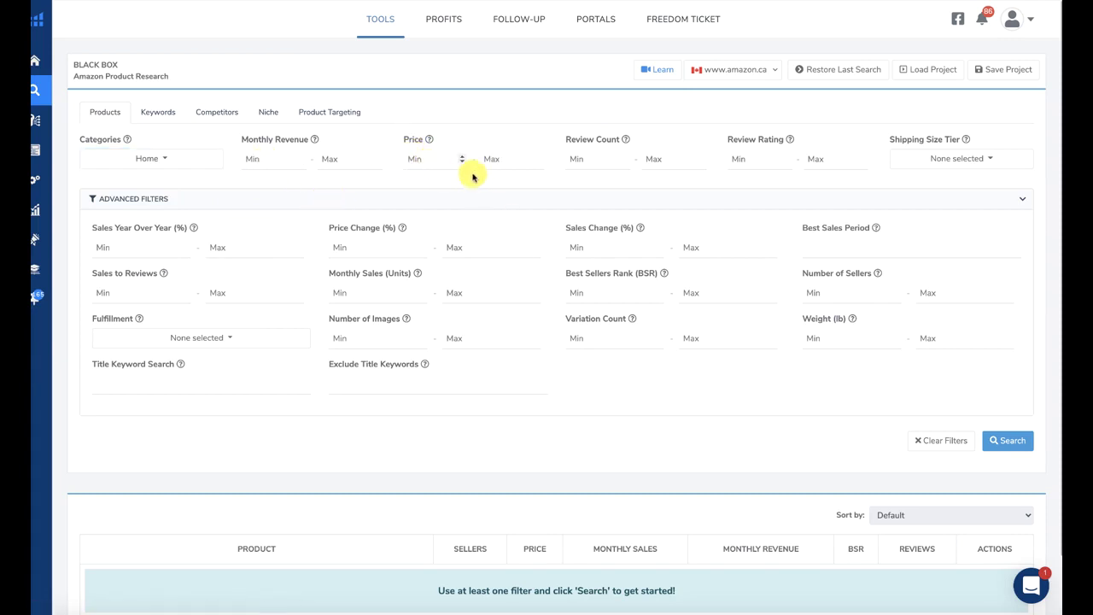
pyautogui.write('15')
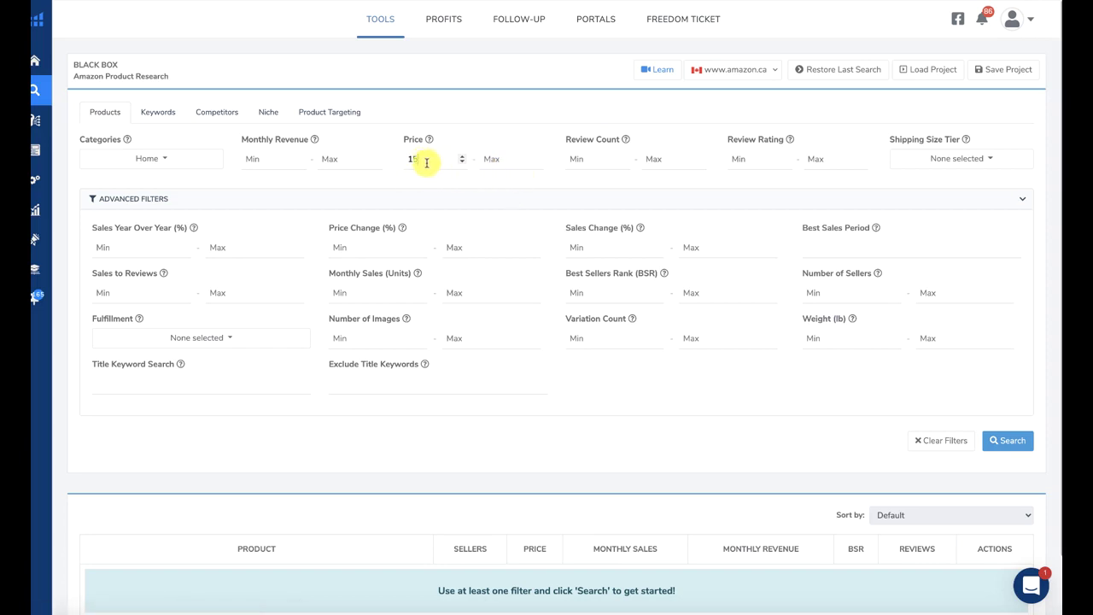
pyautogui.click(506, 159)
pyautogui.write('99')
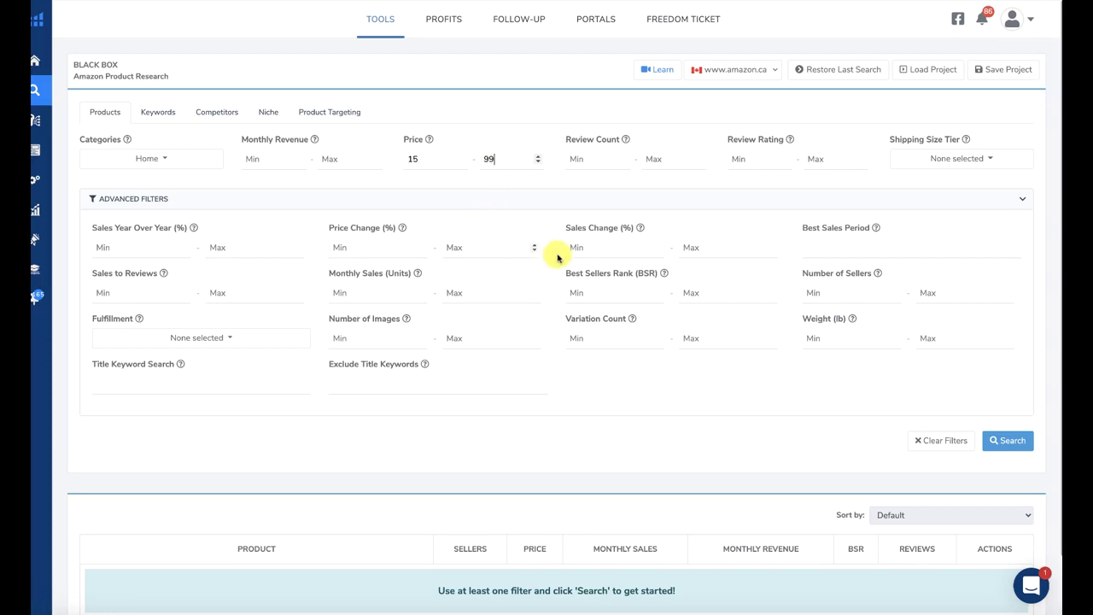
# Set the minimum review count to 3 and the minimum review rating to 3.5.
pyautogui.click(613, 159)
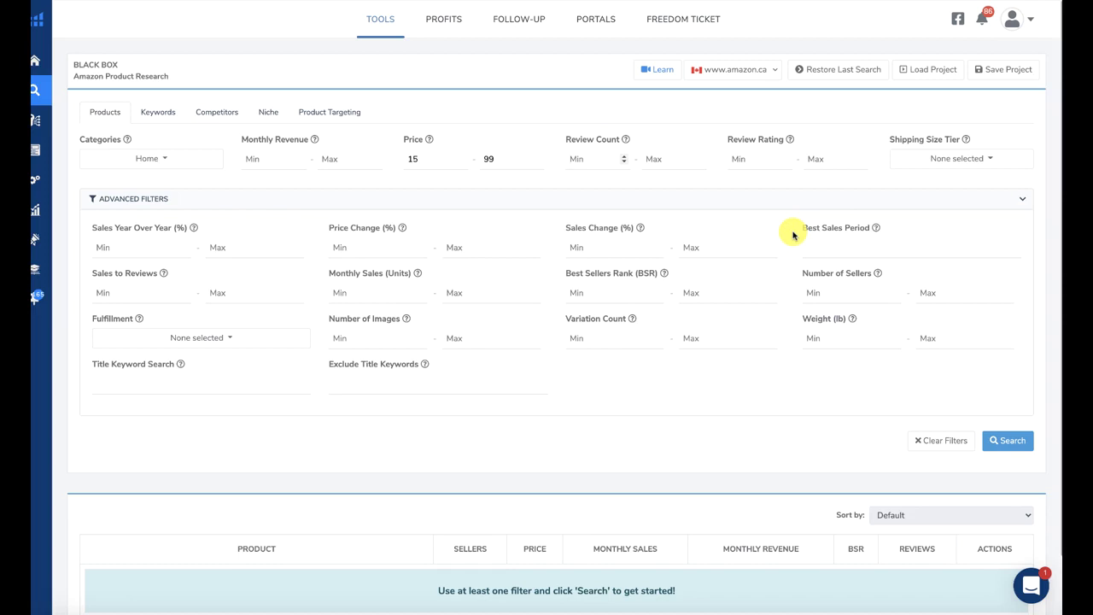
pyautogui.write('2')
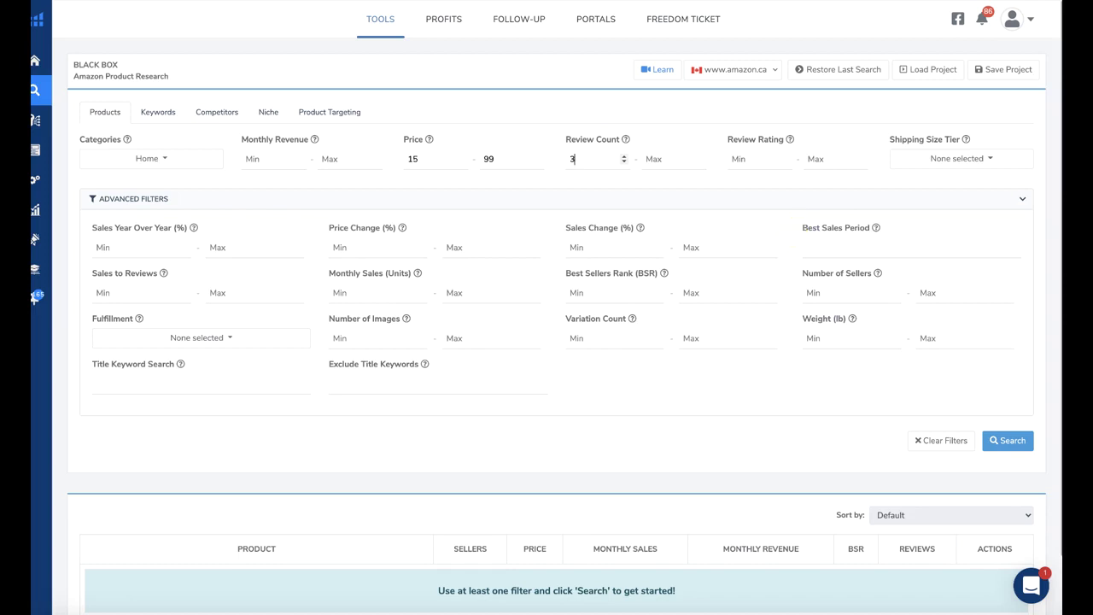
pyautogui.click(740, 160)
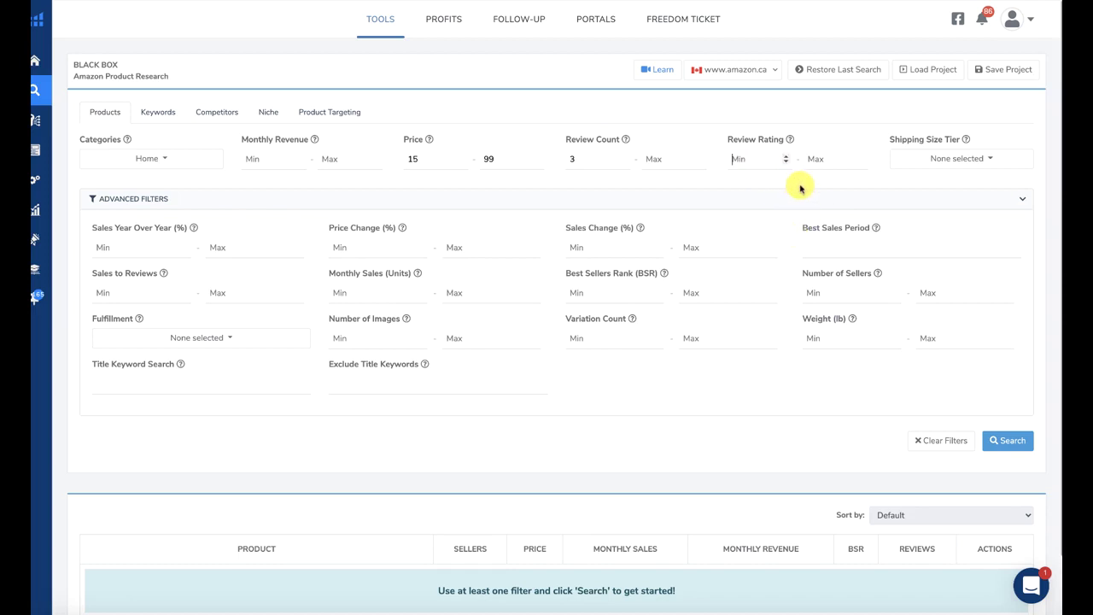
pyautogui.write('3.5')
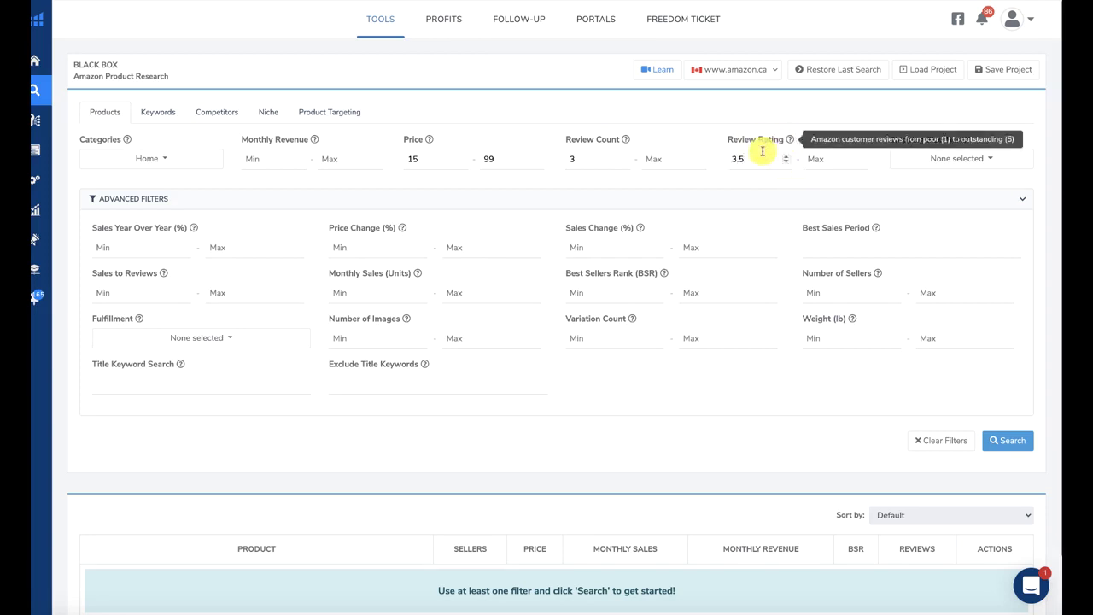
# Limit the fulfillment filter to FBA and FBM products.
pyautogui.moveTo(93, 413)
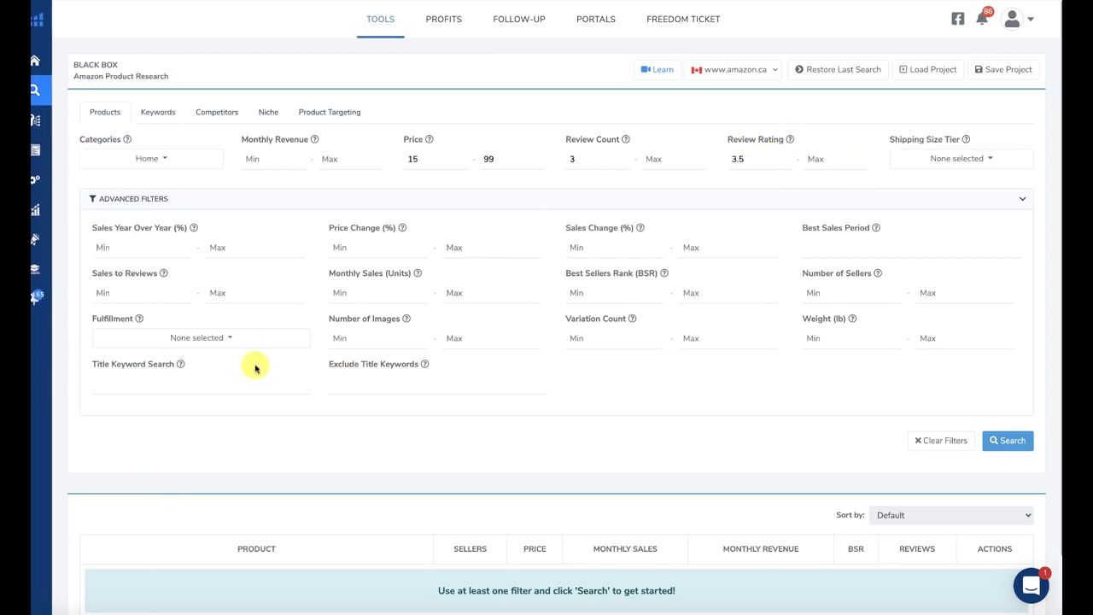
pyautogui.click(188, 341)
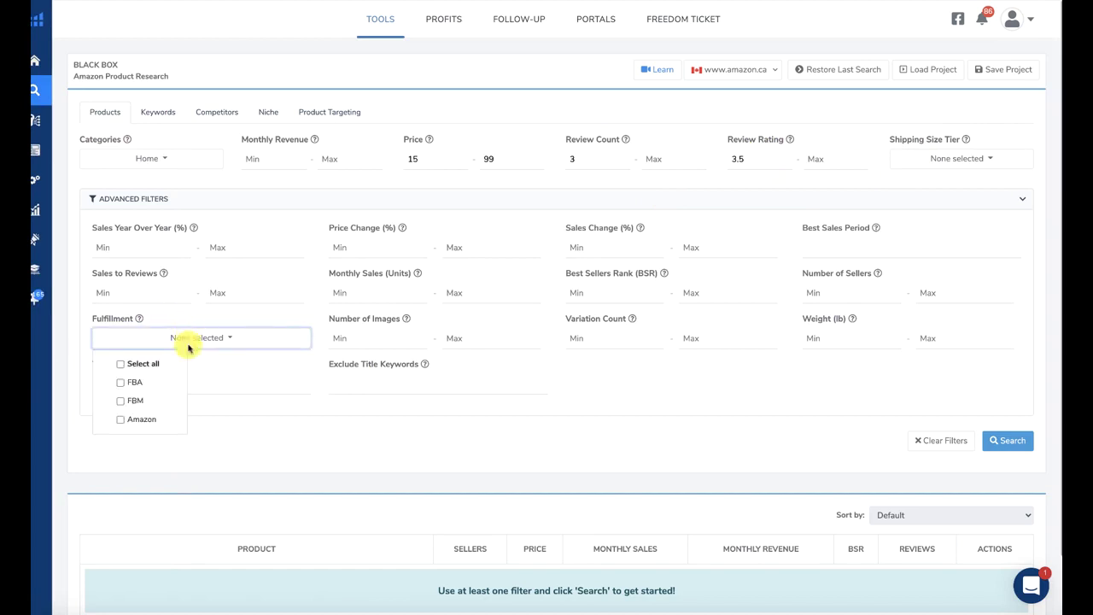
pyautogui.click(134, 382)
pyautogui.click(134, 400)
pyautogui.click(186, 342)
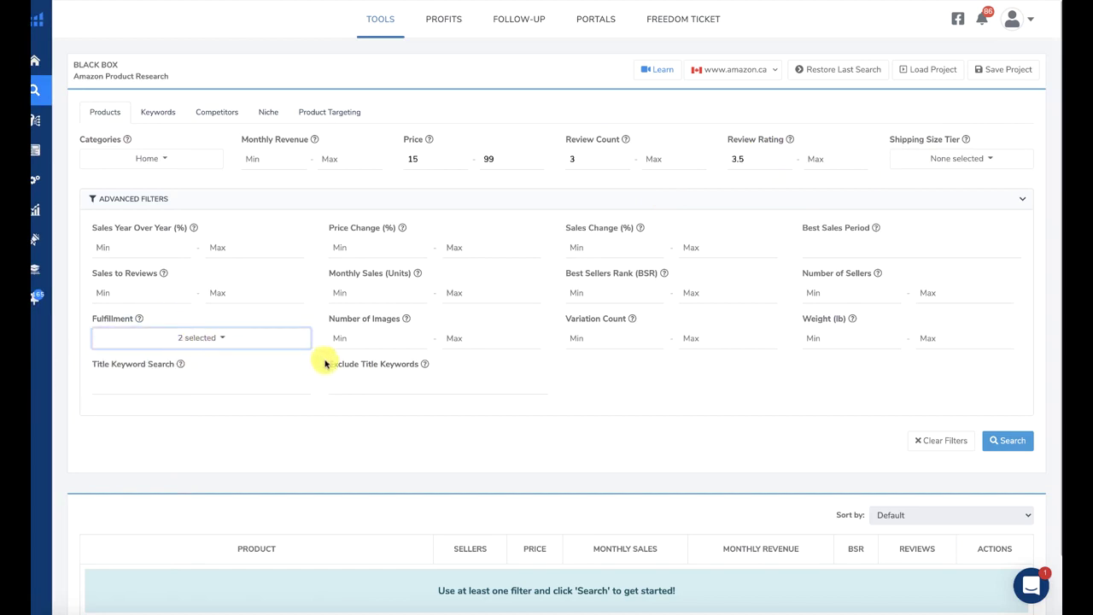
# Set the monthly sales filter to between 150 and 1500 units.
pyautogui.moveTo(362, 273); pyautogui.dragTo(419, 275)
pyautogui.click(367, 293)
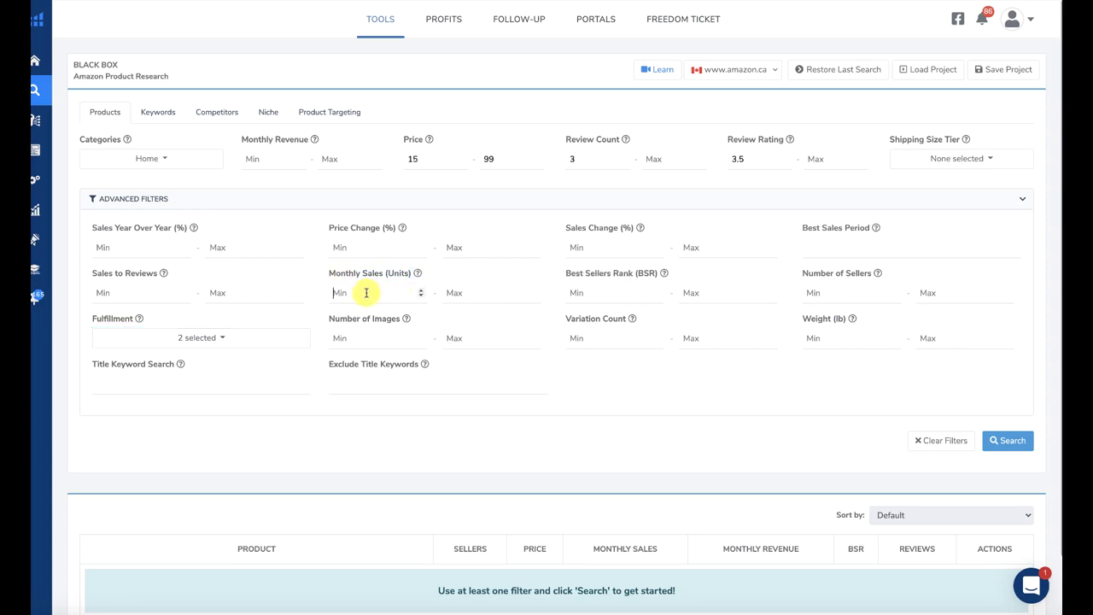
pyautogui.write('150')
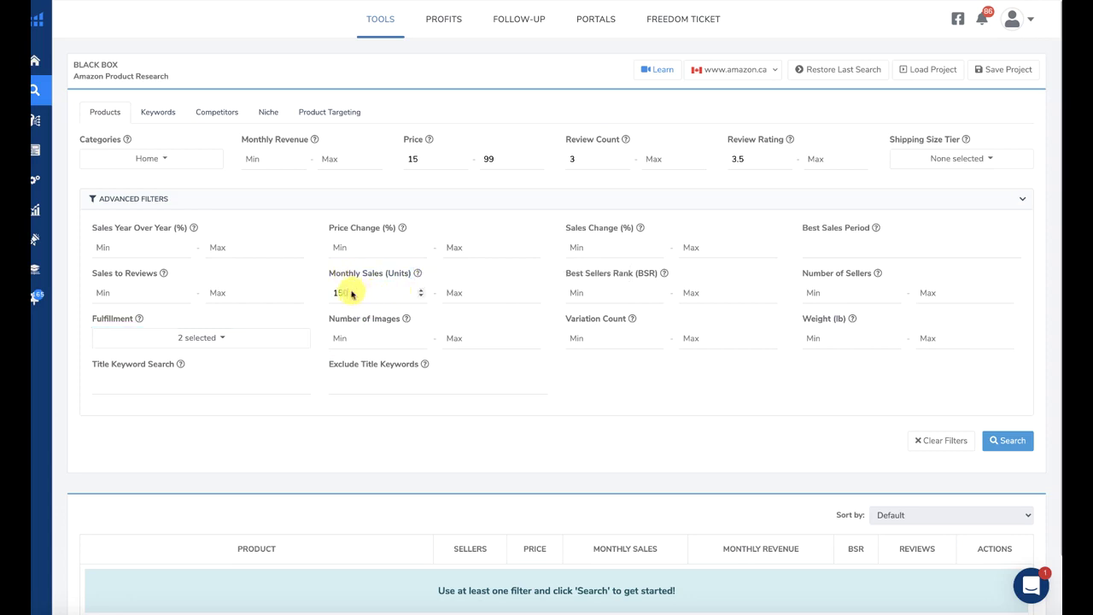
pyautogui.click(461, 293)
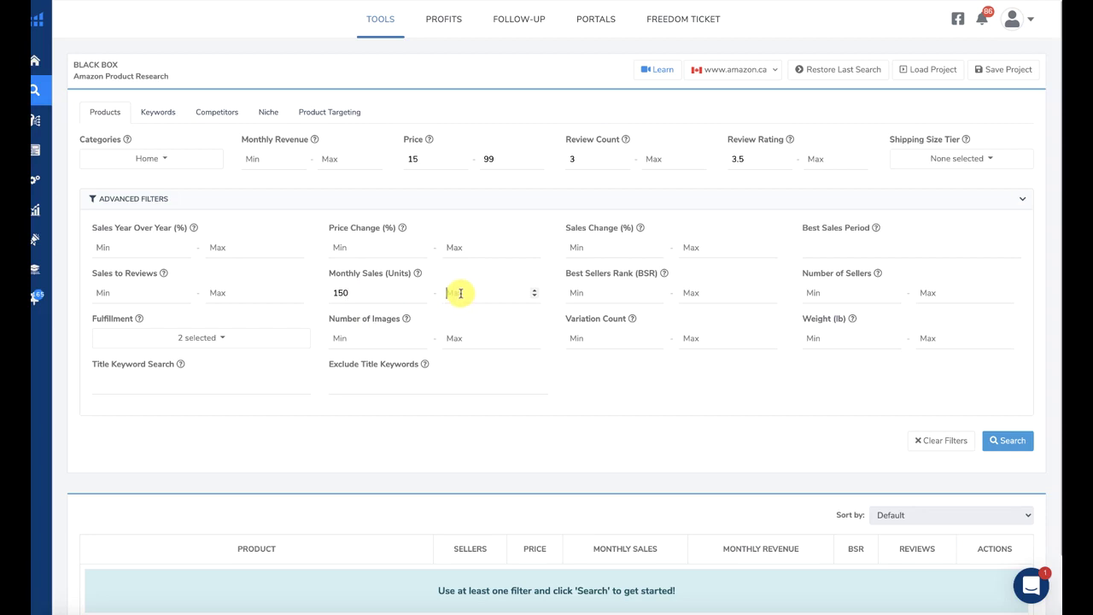
pyautogui.write('1500')
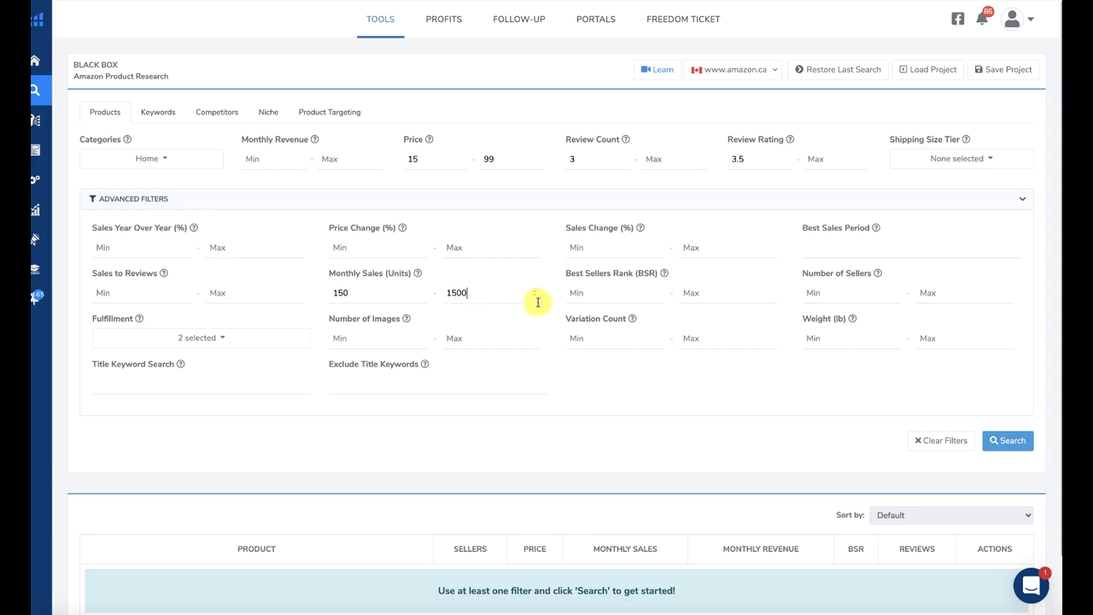
# Set the minimum number of sellers to 3 and maximum variation count to 2, and run the product search.
pyautogui.click(842, 292)
pyautogui.write('2')
pyautogui.press('BackSpace')
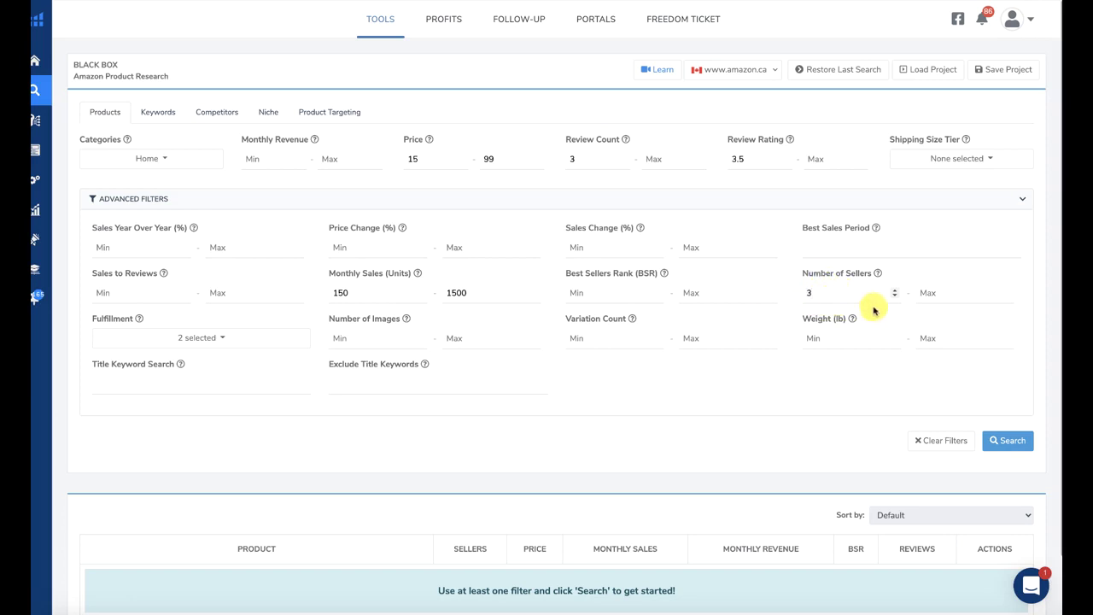
pyautogui.click(935, 293)
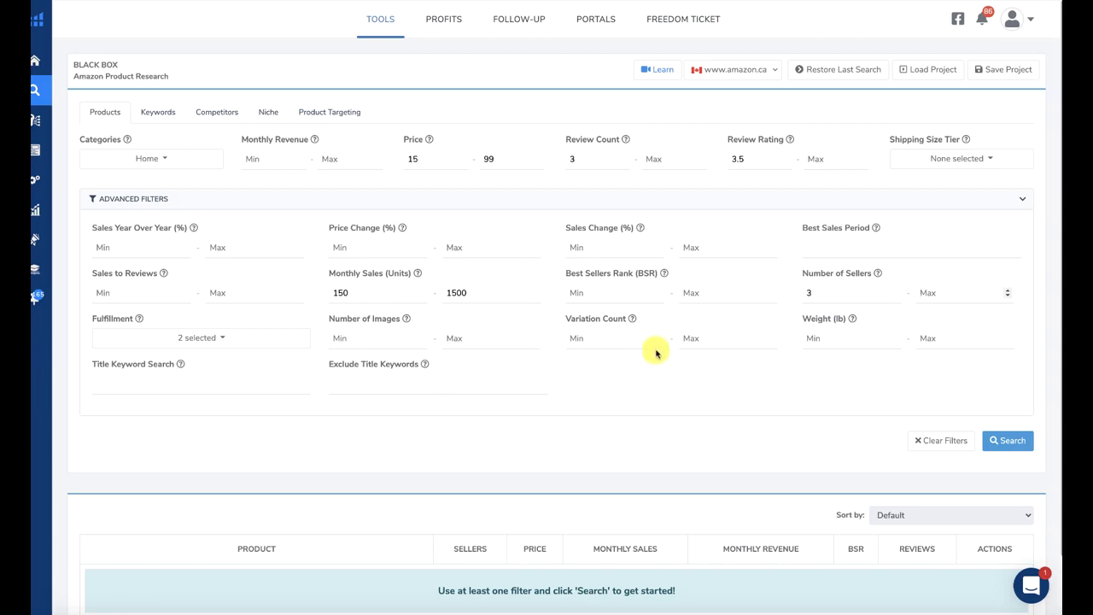
pyautogui.click(696, 338)
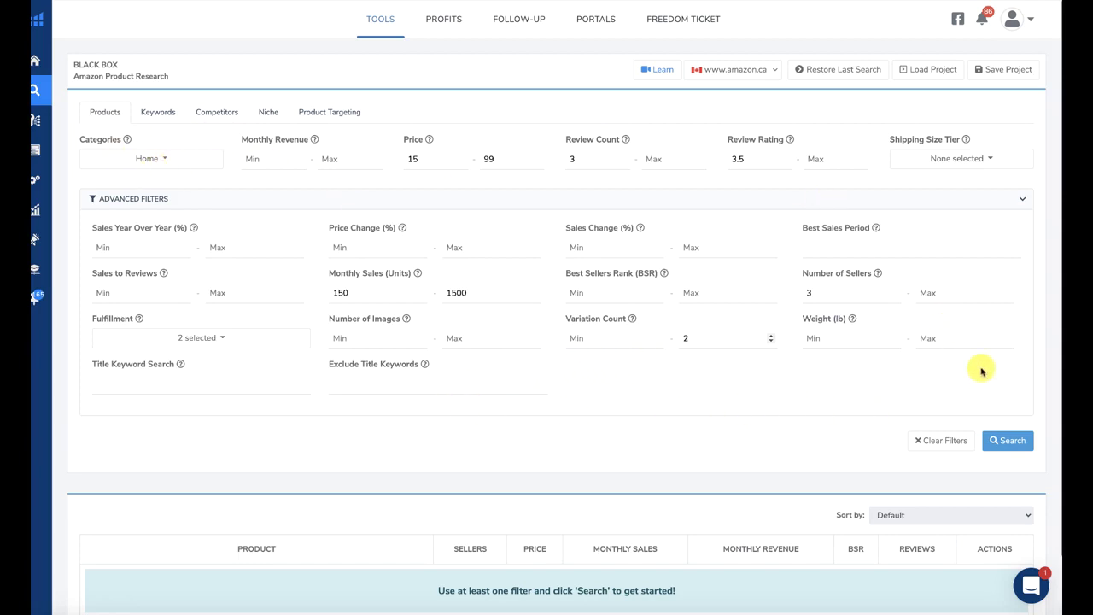
pyautogui.click(1005, 441)
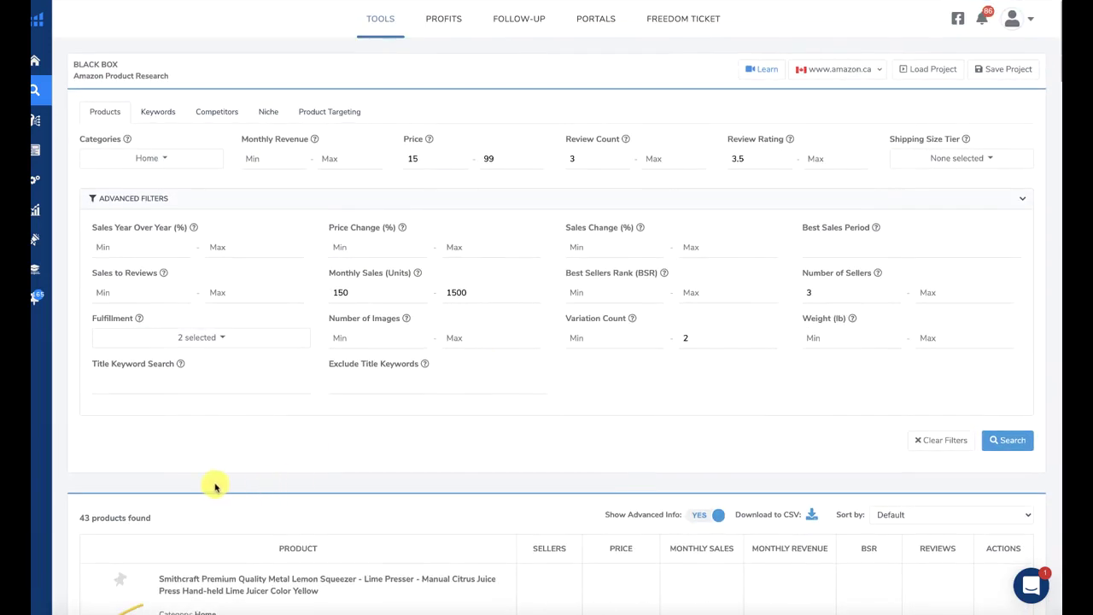
# Look through the product results, examining the sellers, price, monthly sales, revenue and reviews of each item, including the under-sink shelf organizer.
pyautogui.scroll(-5, 216, 486)
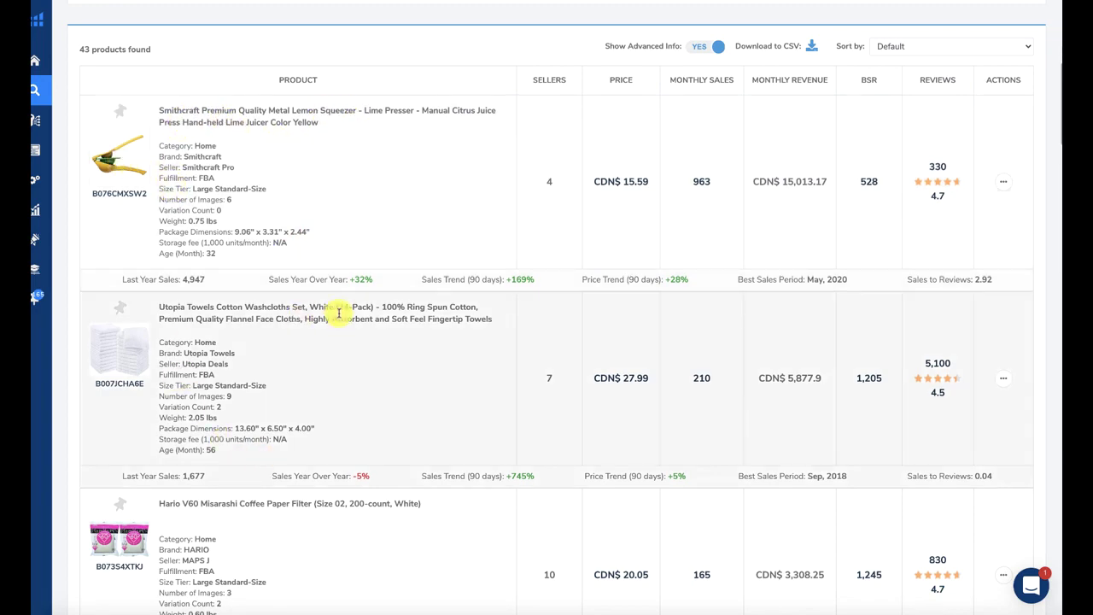
pyautogui.scroll(-3, 339, 313)
pyautogui.scroll(-2, 310, 353)
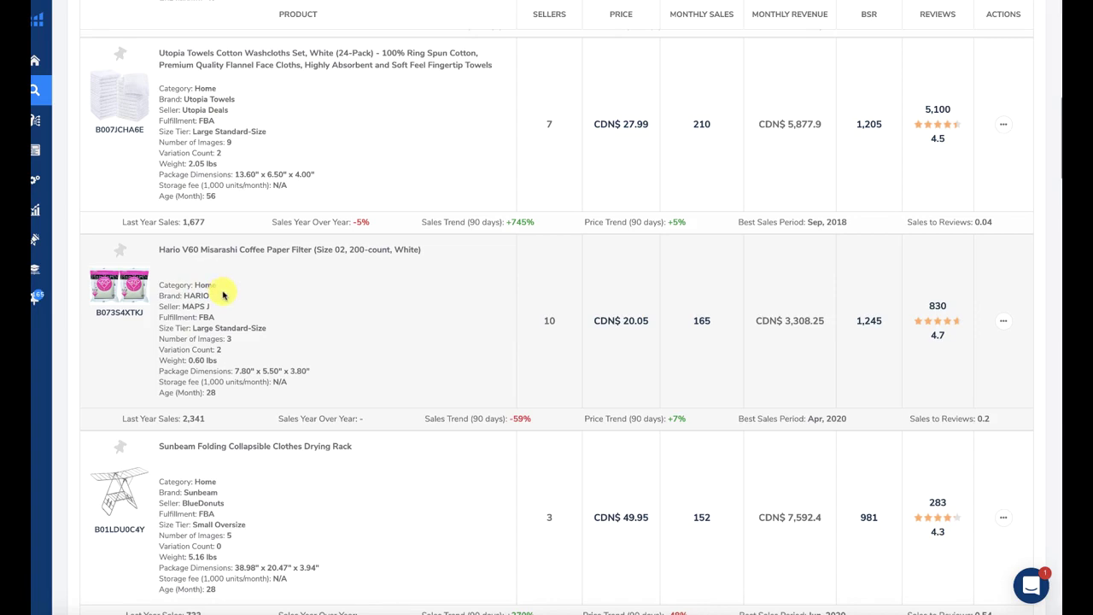
pyautogui.scroll(-2, 361, 323)
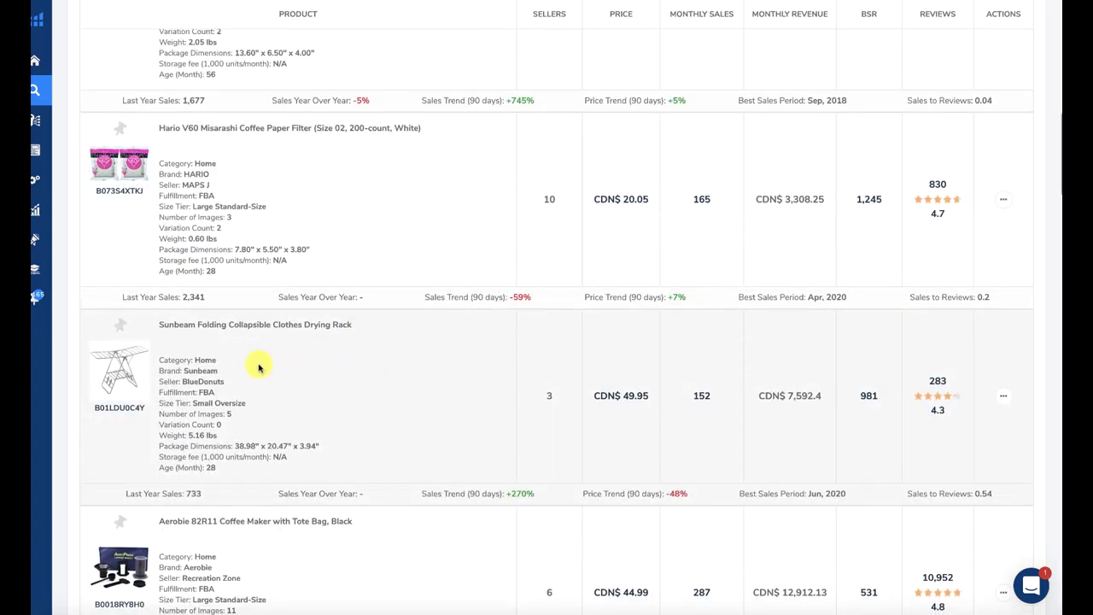
pyautogui.scroll(-1, 462, 343)
pyautogui.scroll(-4, 429, 333)
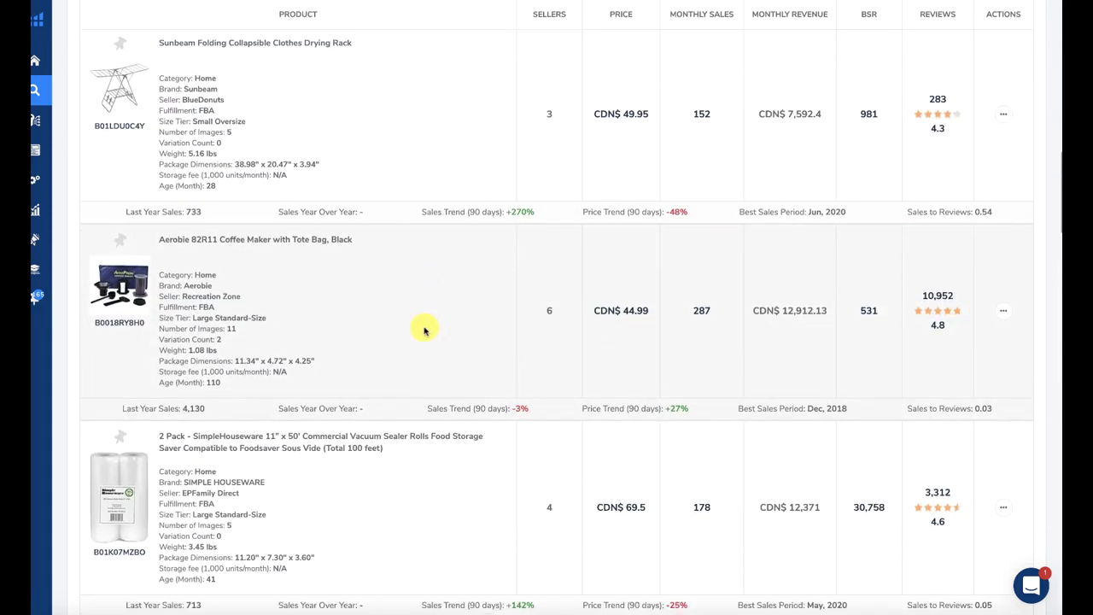
pyautogui.scroll(-4, 425, 331)
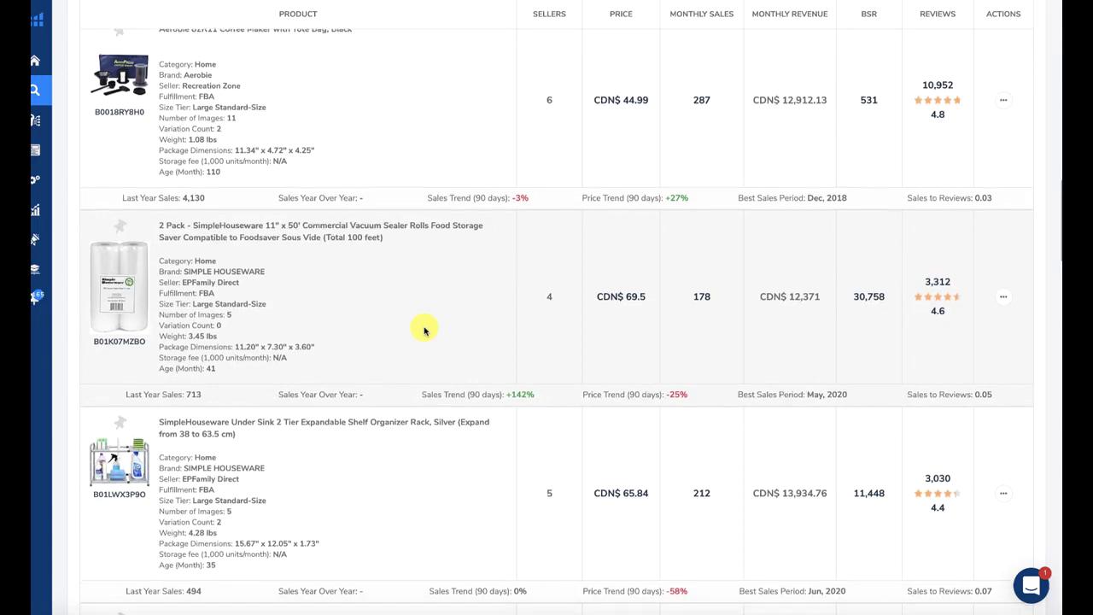
pyautogui.scroll(-3, 378, 320)
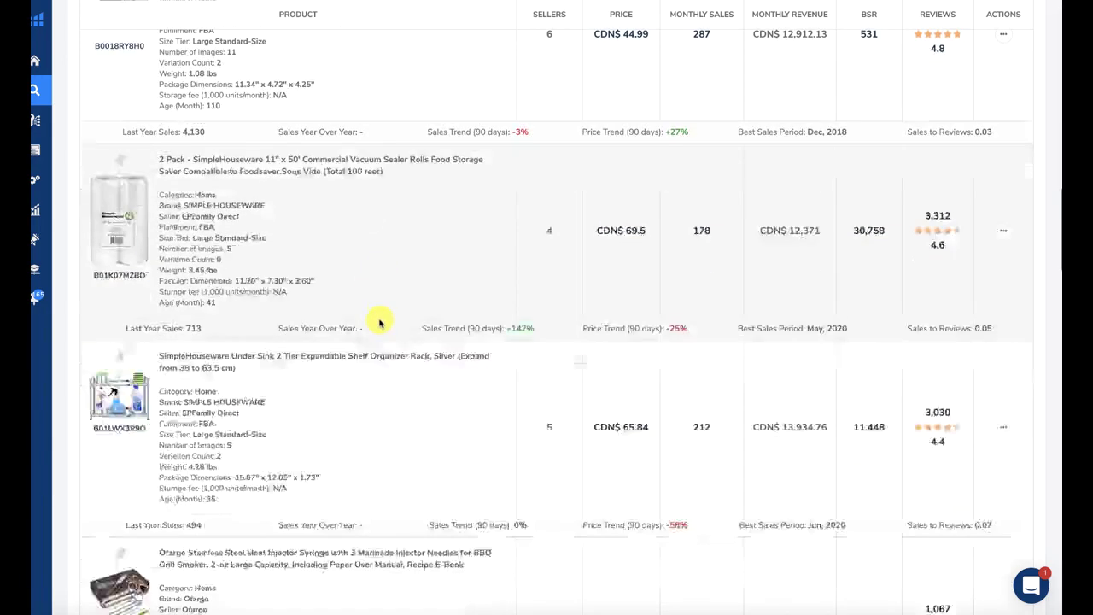
pyautogui.scroll(-2, 376, 319)
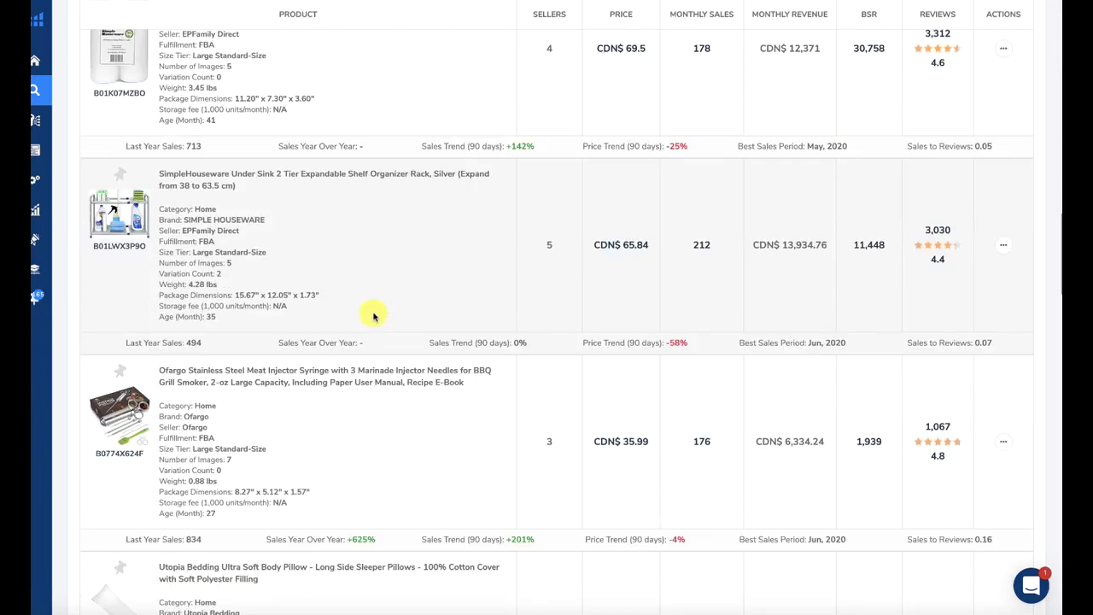
pyautogui.scroll(-1, 388, 342)
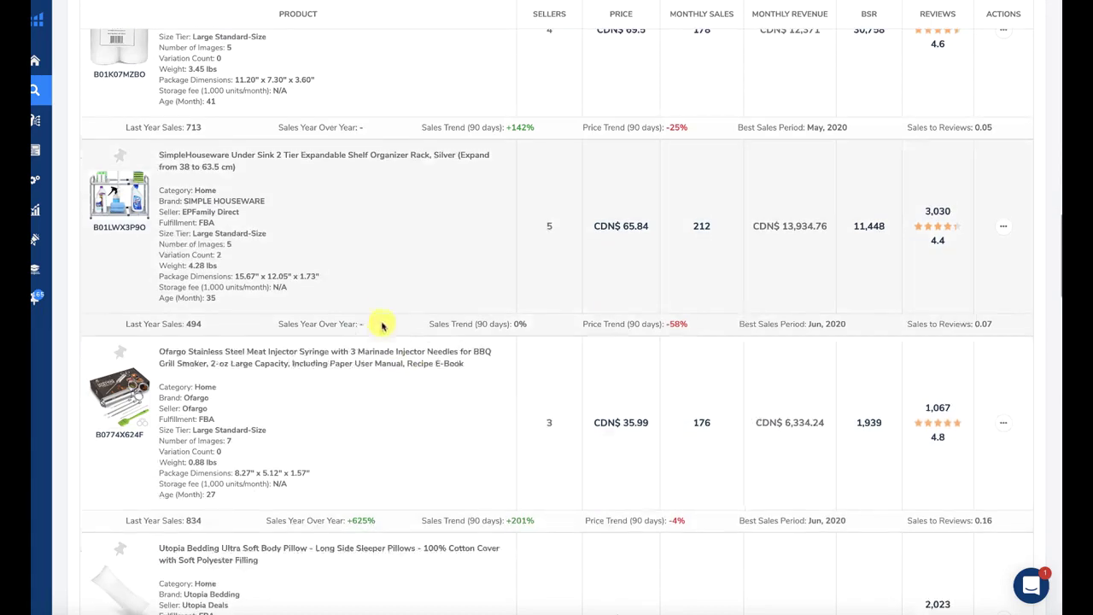
pyautogui.click(114, 205)
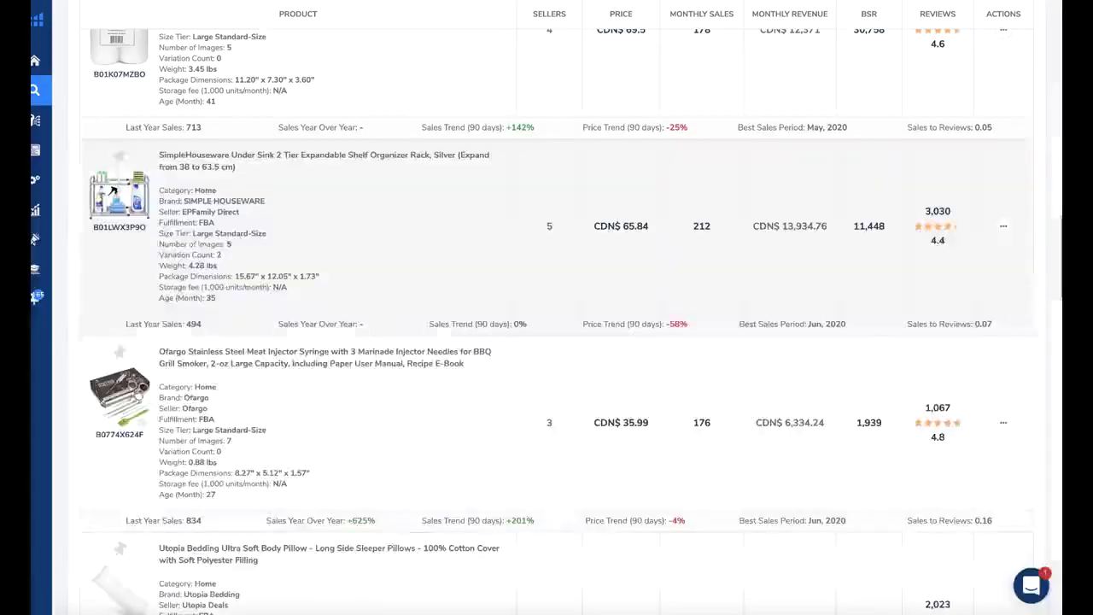
pyautogui.scroll(-3, 291, 358)
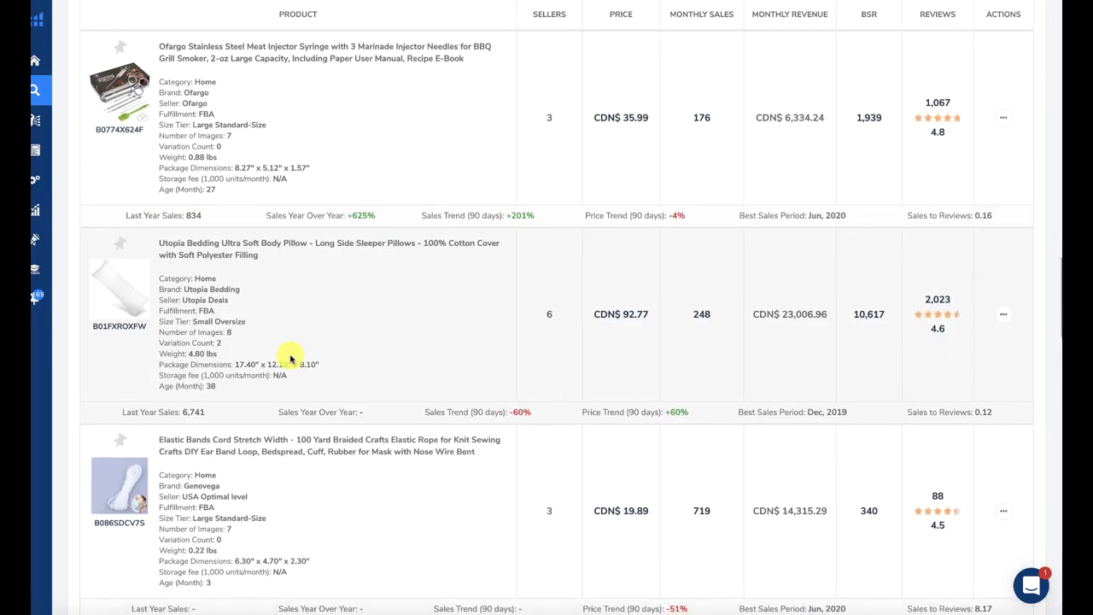
# Look through the next product results and open the Amazon listing of the INFMETRY "Message in a Bottle" glass favor bottle.
pyautogui.scroll(-2, 291, 359)
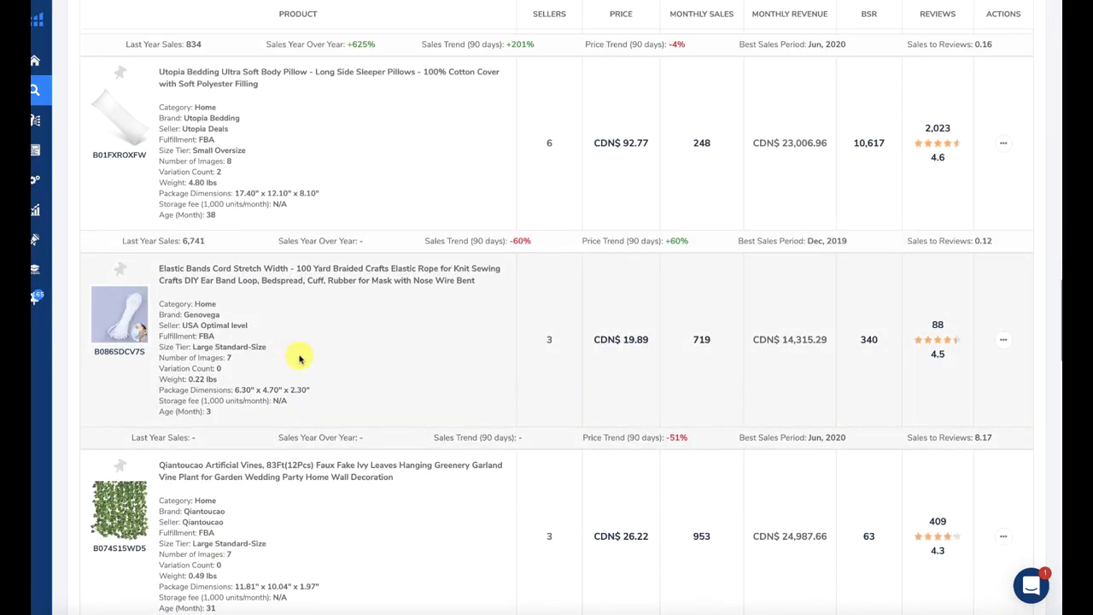
pyautogui.scroll(-1, 546, 361)
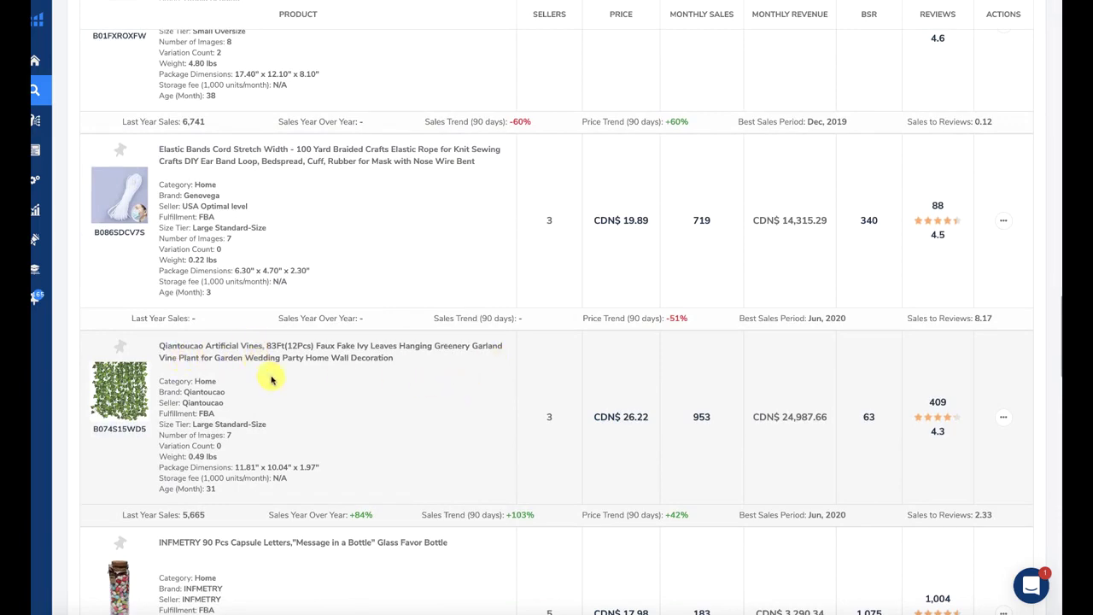
pyautogui.scroll(-2, 274, 376)
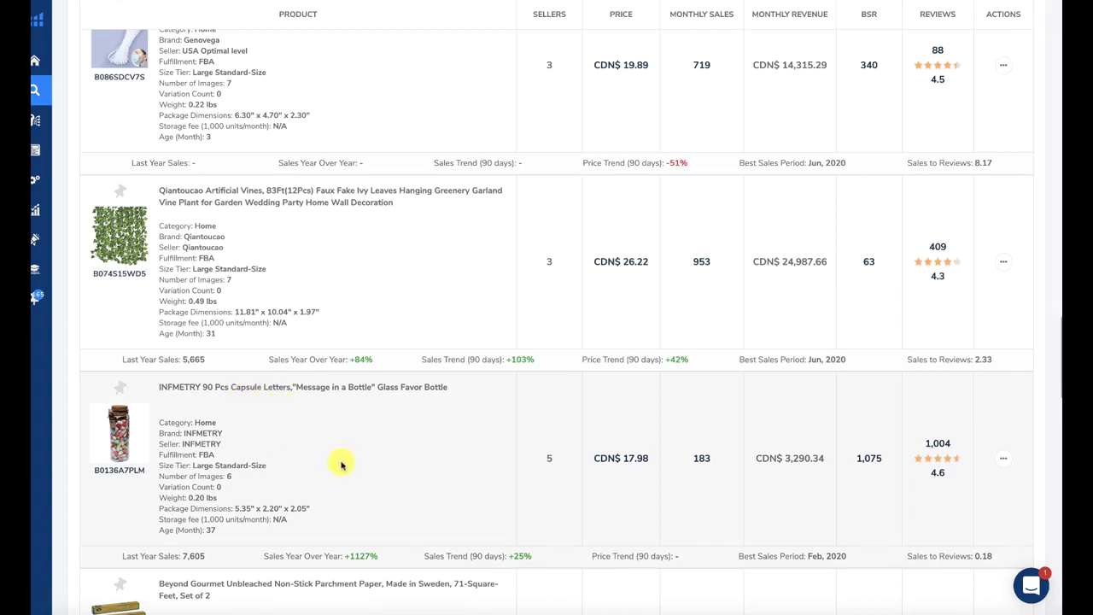
pyautogui.click(132, 439)
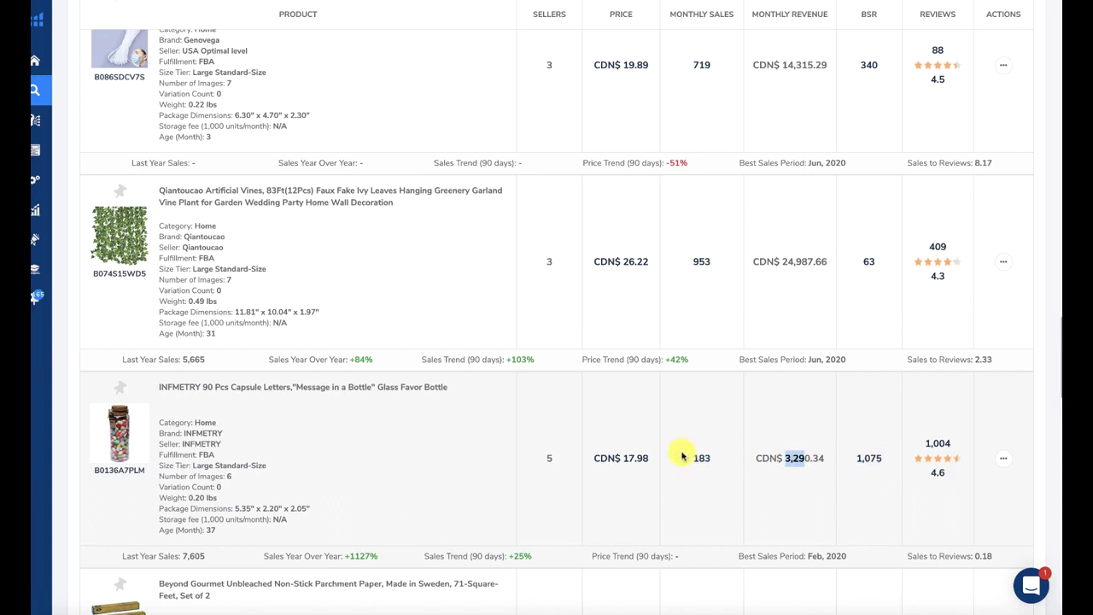
pyautogui.click(895, 5)
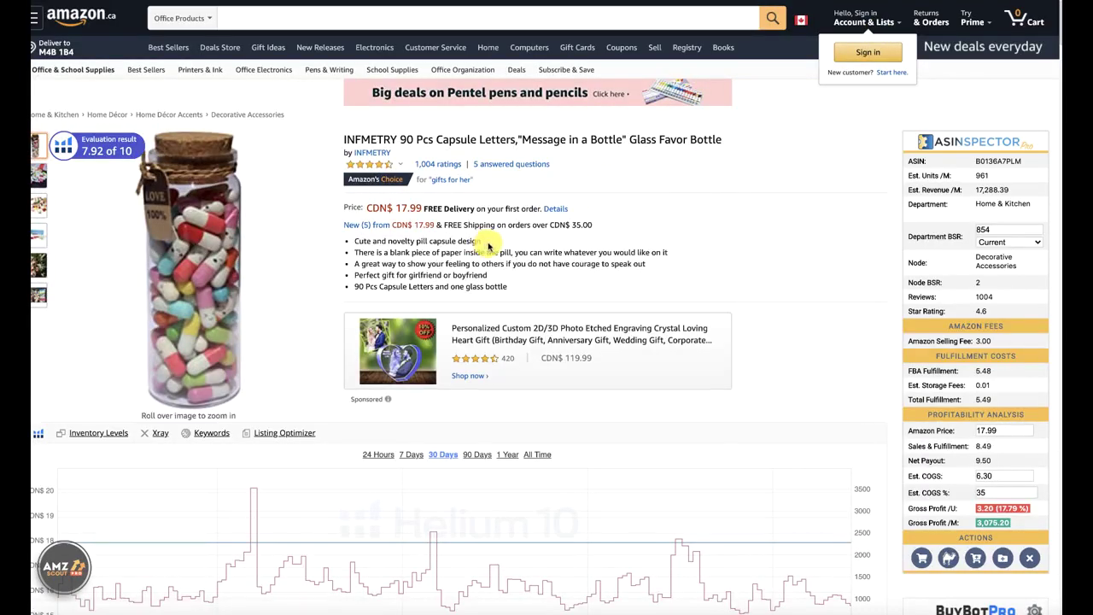
# Open the glass bottle's new offers in a separate tab and examine the price and sales rank history on its listing.
pyautogui.rightClick(390, 228)
pyautogui.click(470, 229)
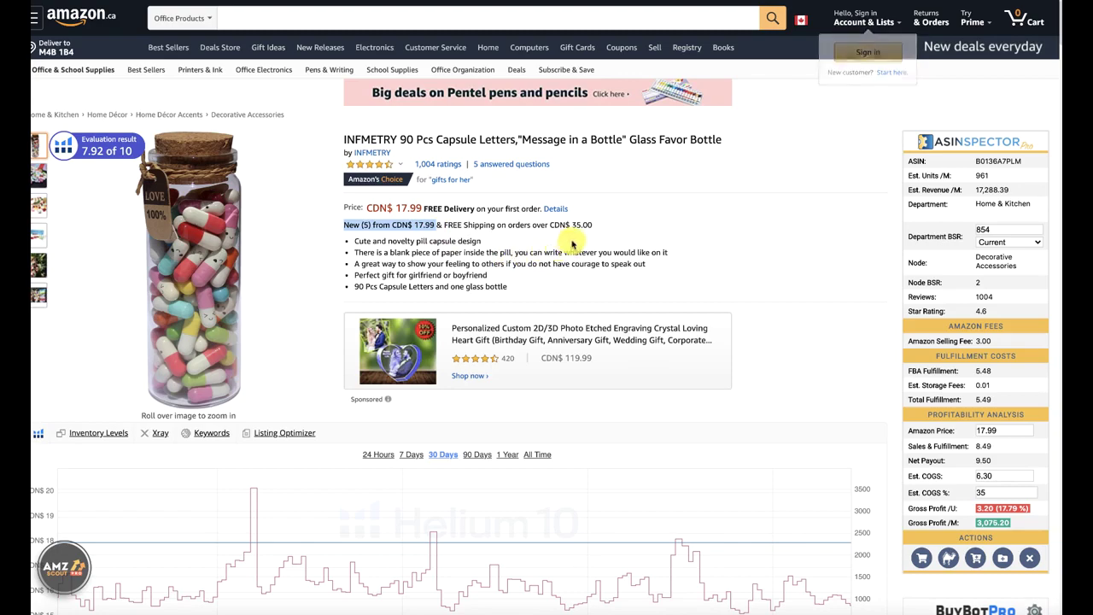
pyautogui.scroll(-10, 653, 270)
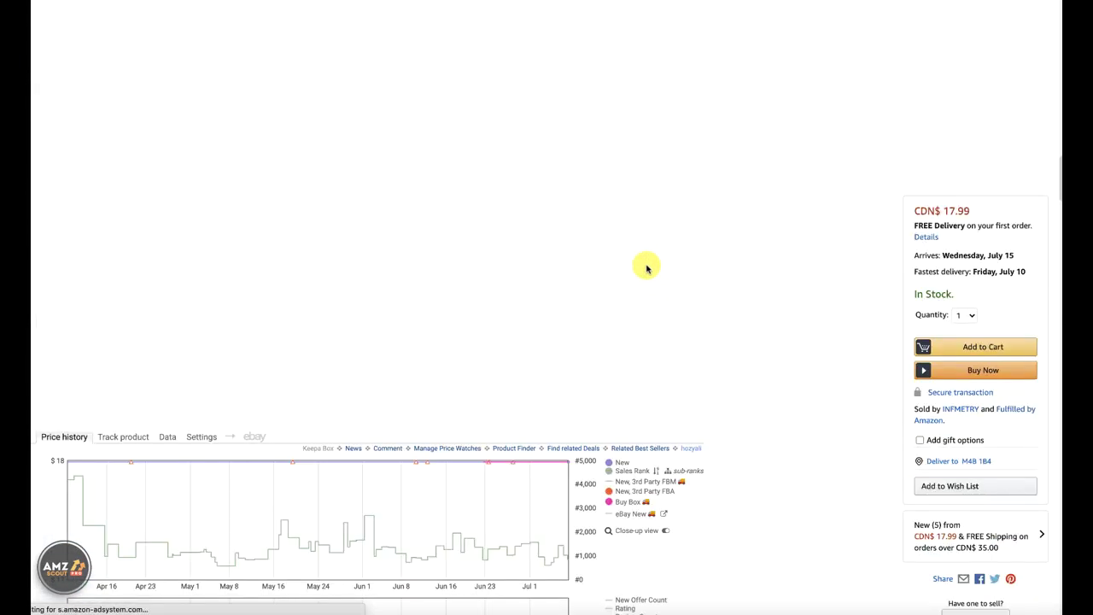
pyautogui.scroll(-1, 669, 270)
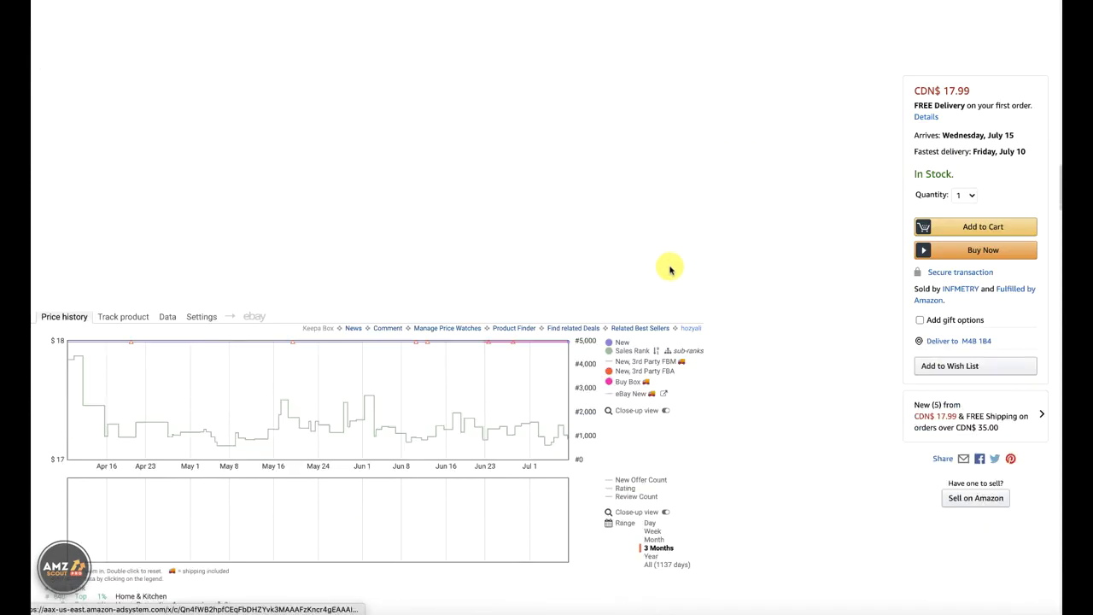
pyautogui.scroll(-2, 725, 281)
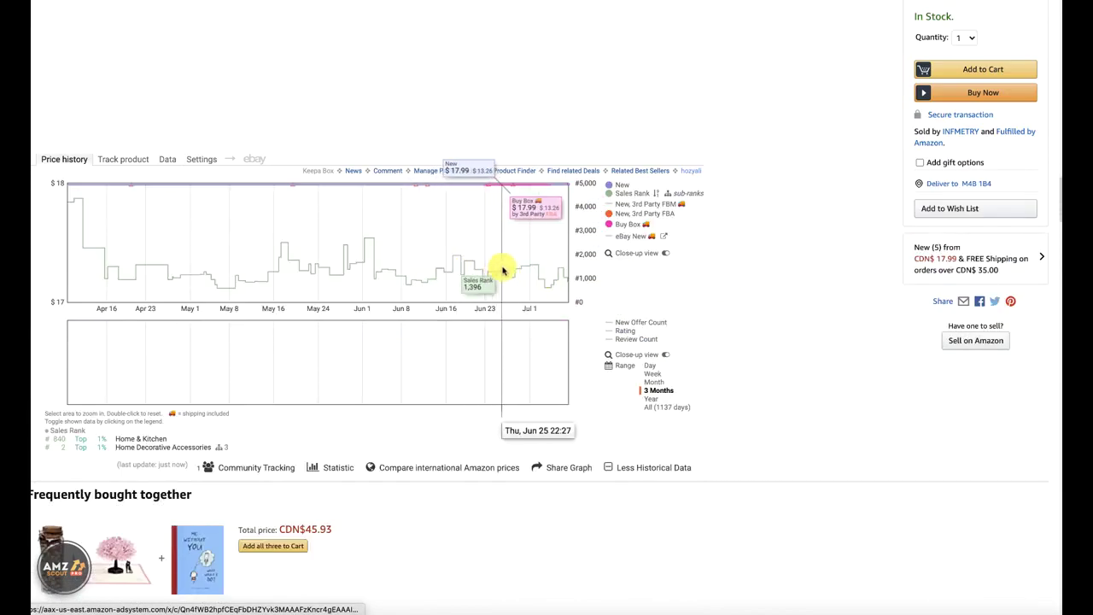
pyautogui.moveTo(339, 469)
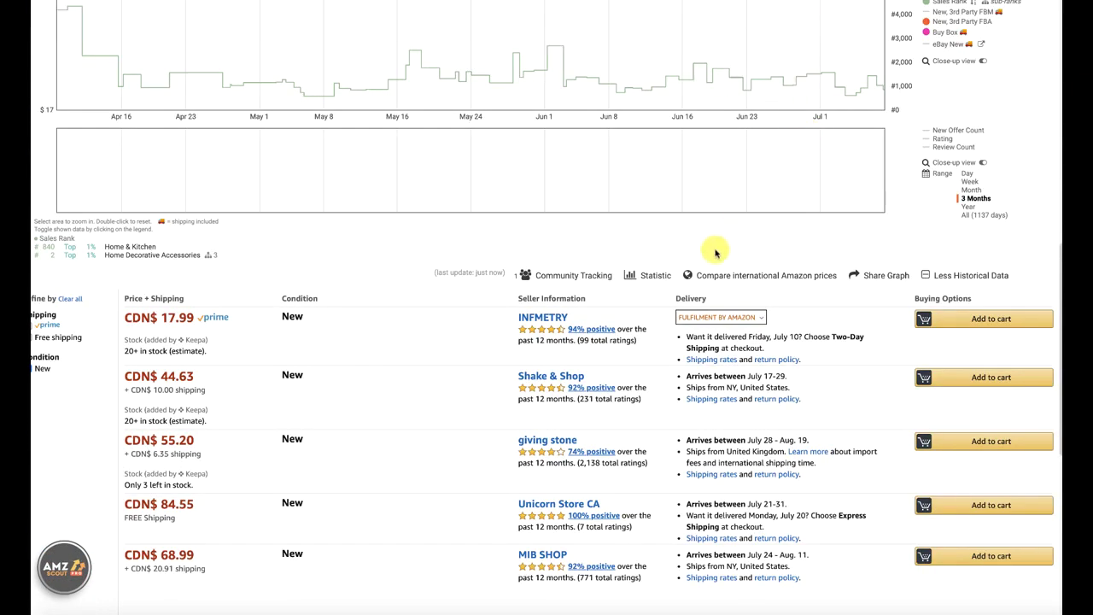
# Compare the sellers, prices and fulfillment methods of the glass bottle's offers, checking the Prime seller's name against the product brand.
pyautogui.scroll(-2, 712, 247)
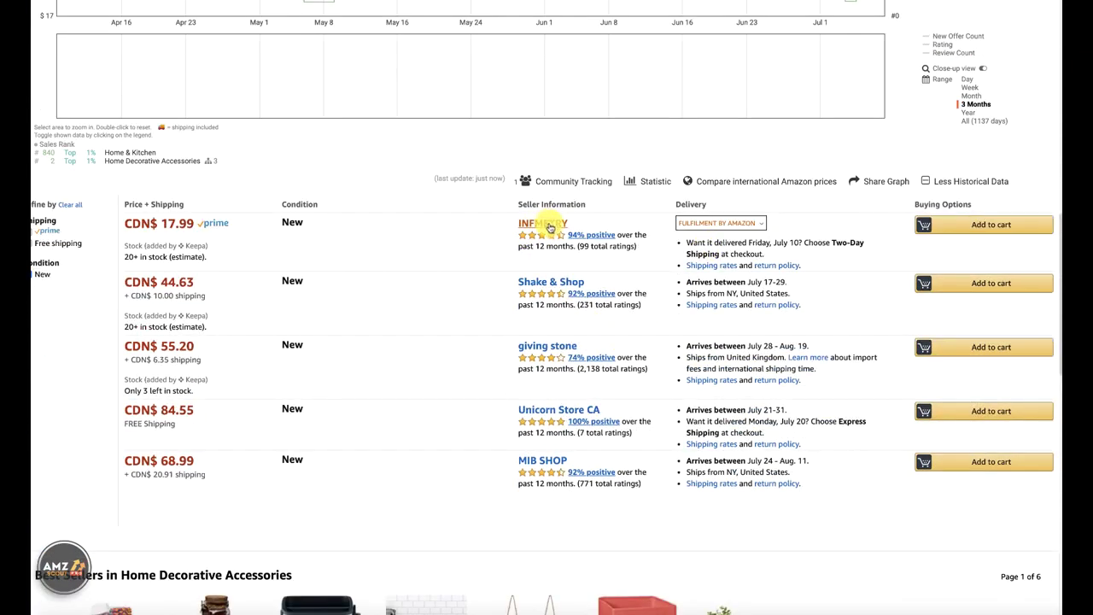
pyautogui.scroll(5, 654, 256)
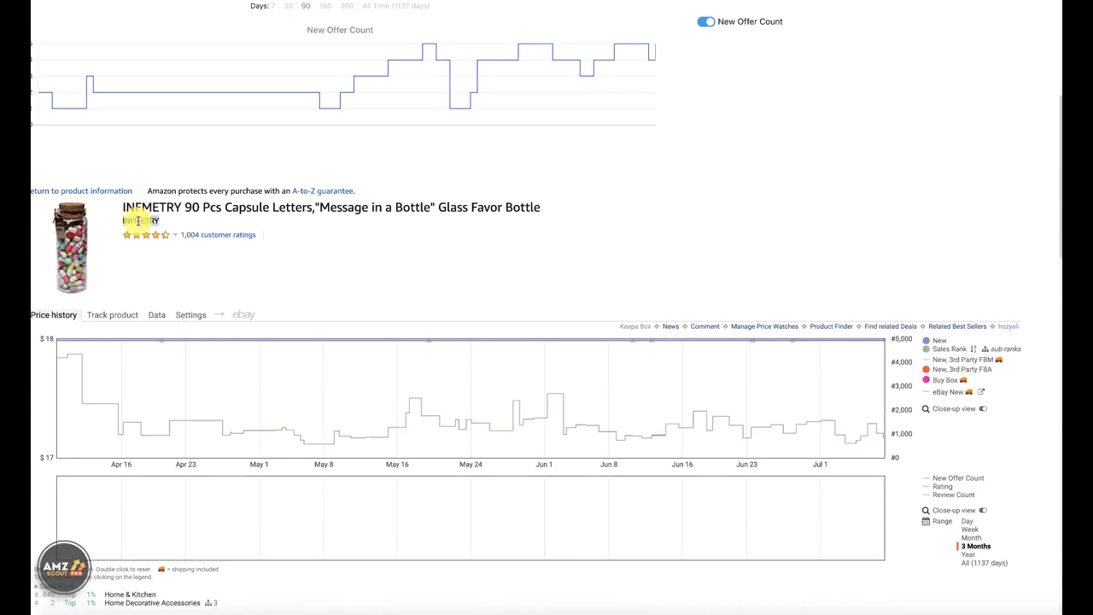
pyautogui.scroll(-5, 522, 283)
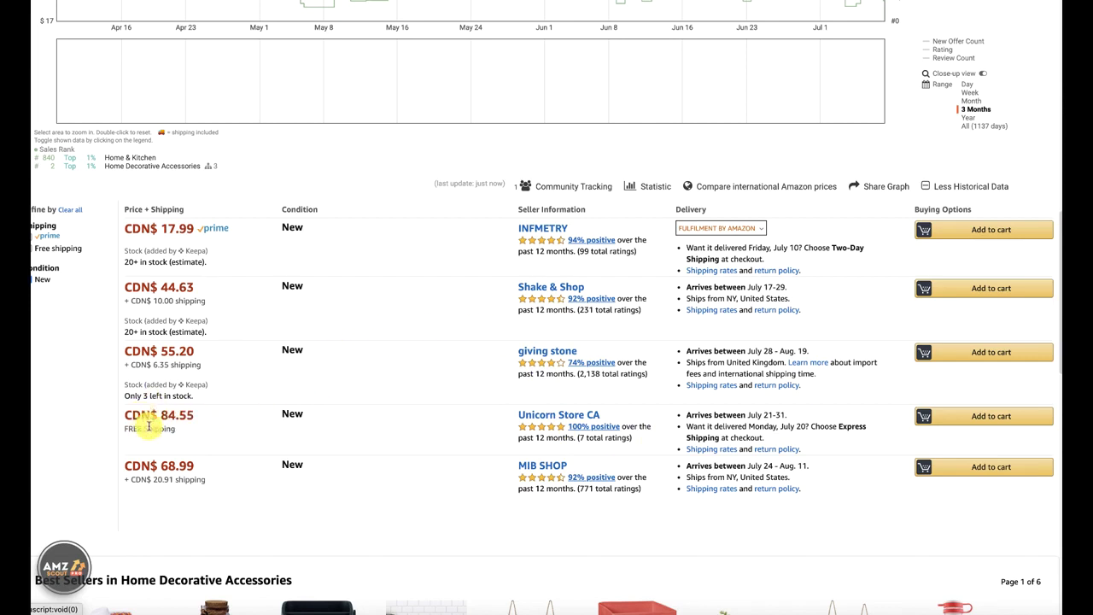
pyautogui.moveTo(160, 416); pyautogui.dragTo(225, 411)
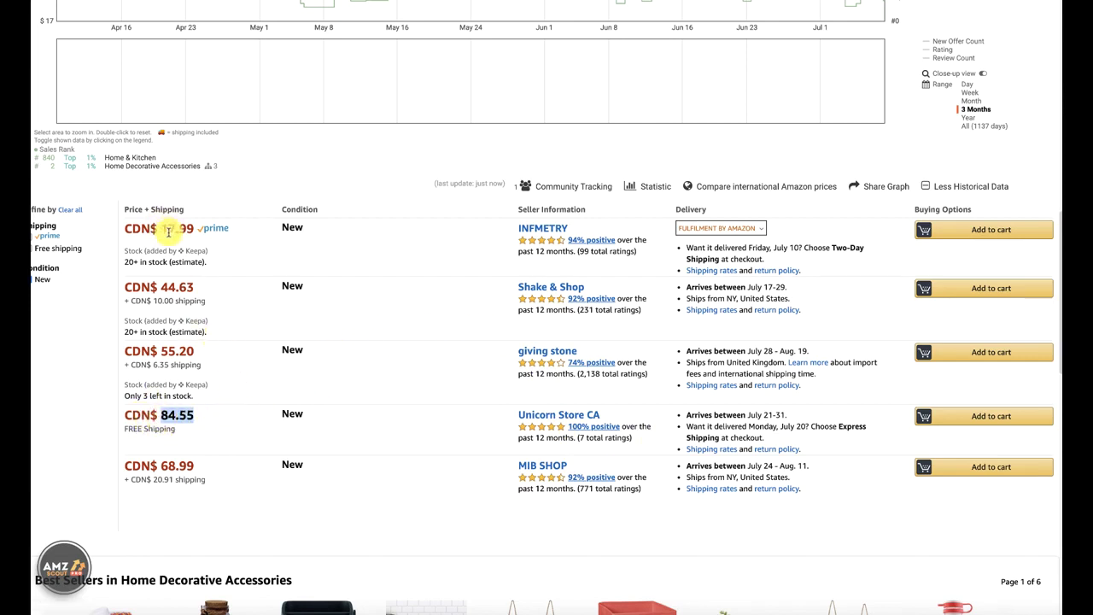
pyautogui.moveTo(163, 229); pyautogui.dragTo(195, 229)
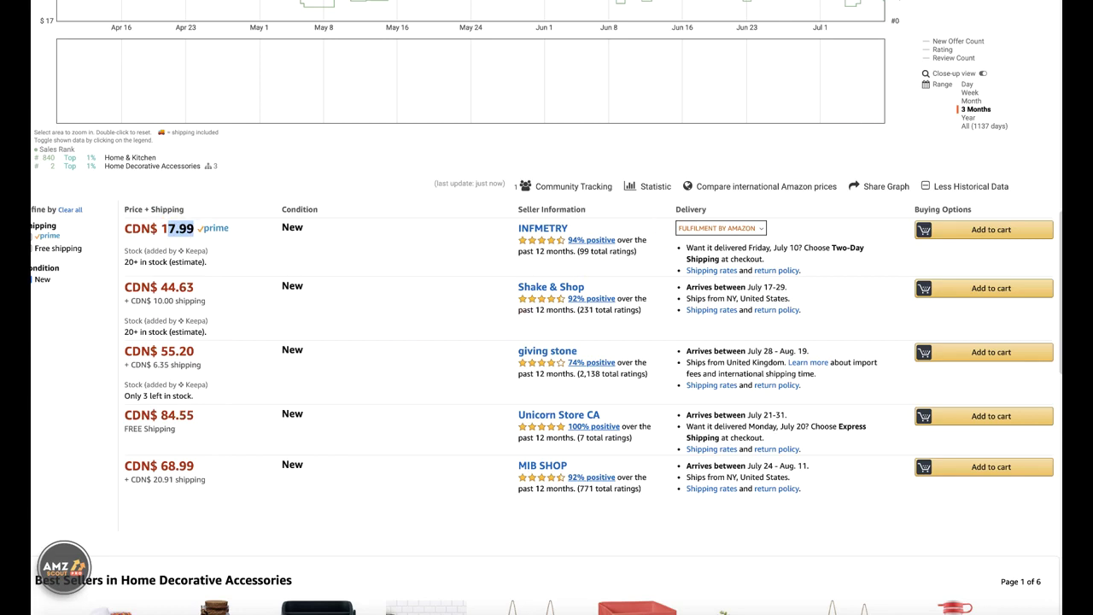
# Return to the product results and open the Amazon listing of the Beyond Gourmet unbleached parchment paper, set of 2.
pyautogui.hotkey('alt', 'Left')
pyautogui.hotkey('alt', 'Tab')
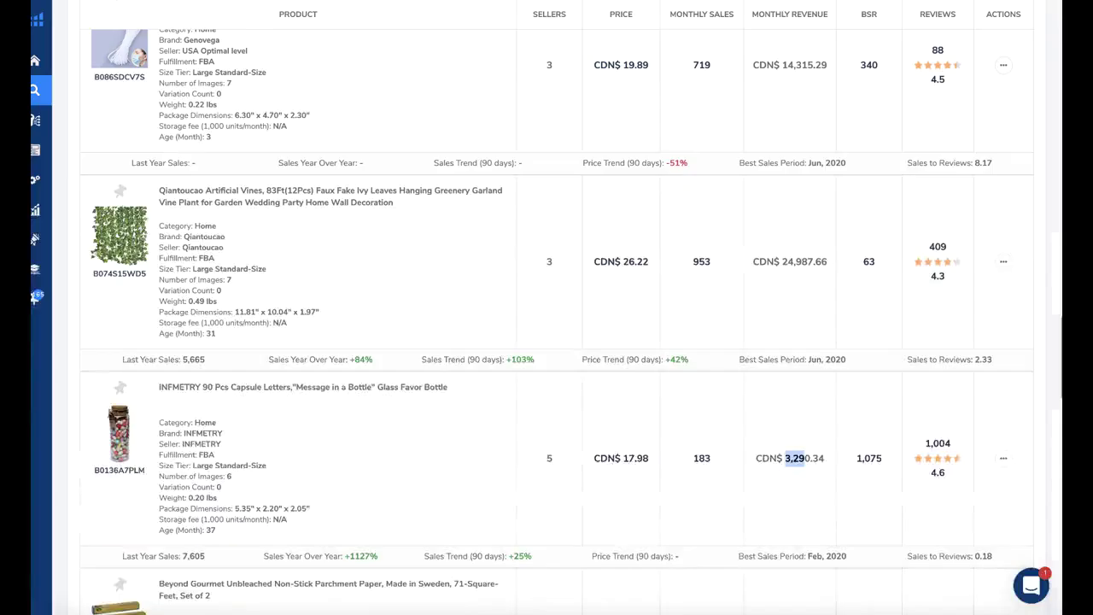
pyautogui.scroll(-5, 440, 310)
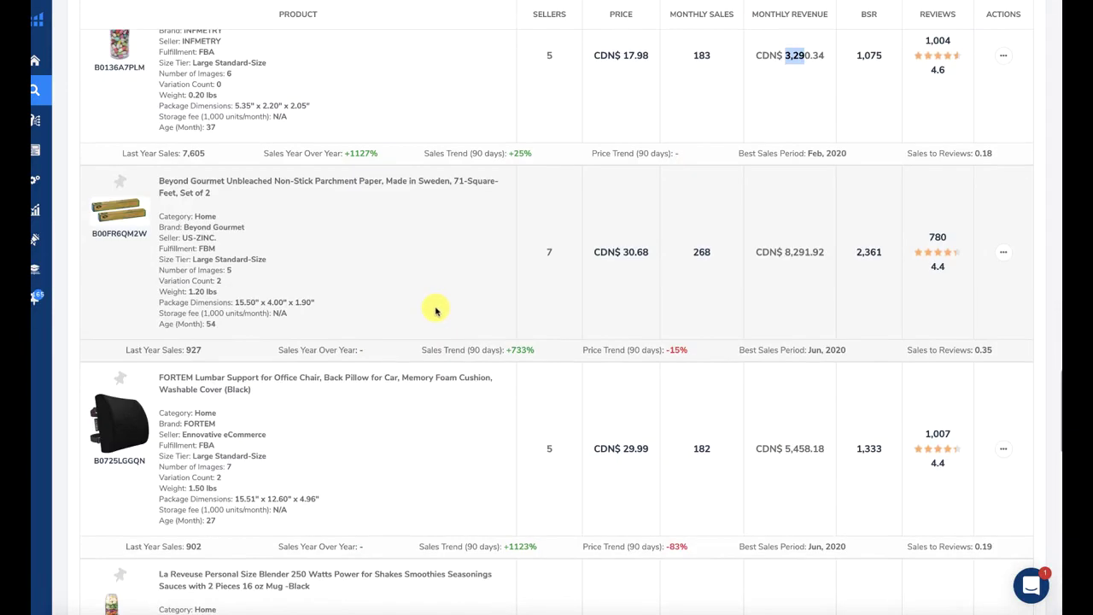
pyautogui.scroll(-1, 436, 311)
pyautogui.scroll(-1, 435, 309)
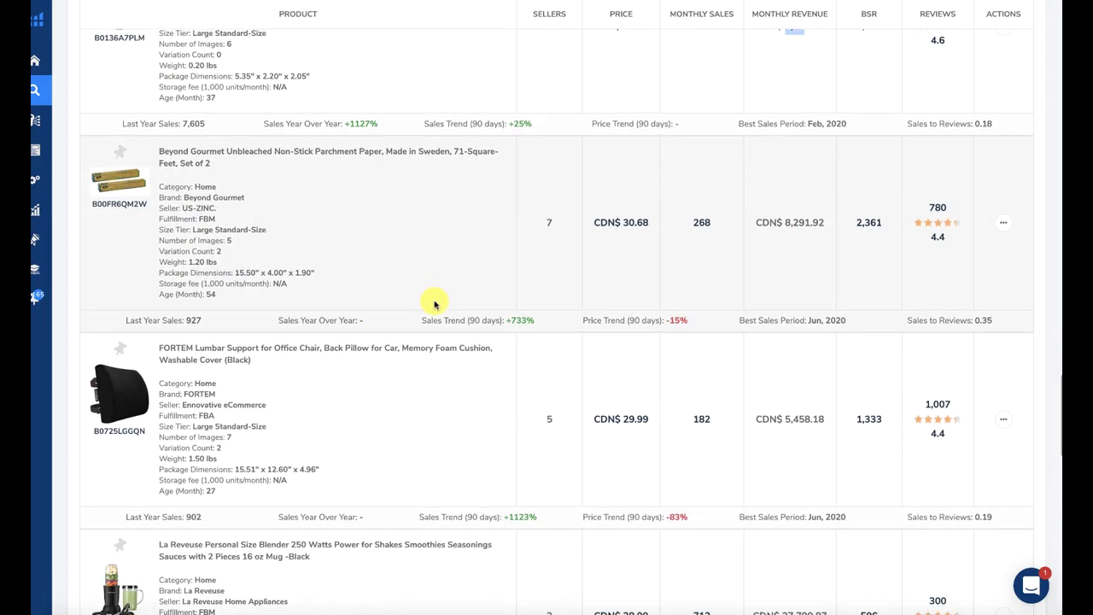
pyautogui.click(123, 186)
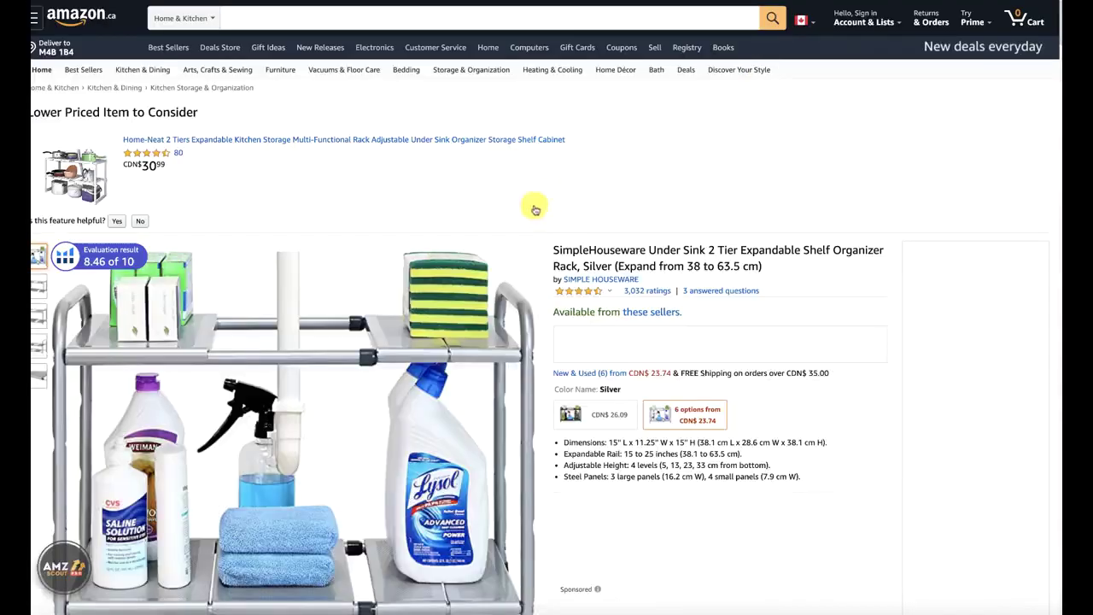
# Open the offers for the SimpleHouseware under-sink shelf organizer and review their conditions, sellers, prices and fulfillment.
pyautogui.click(644, 315)
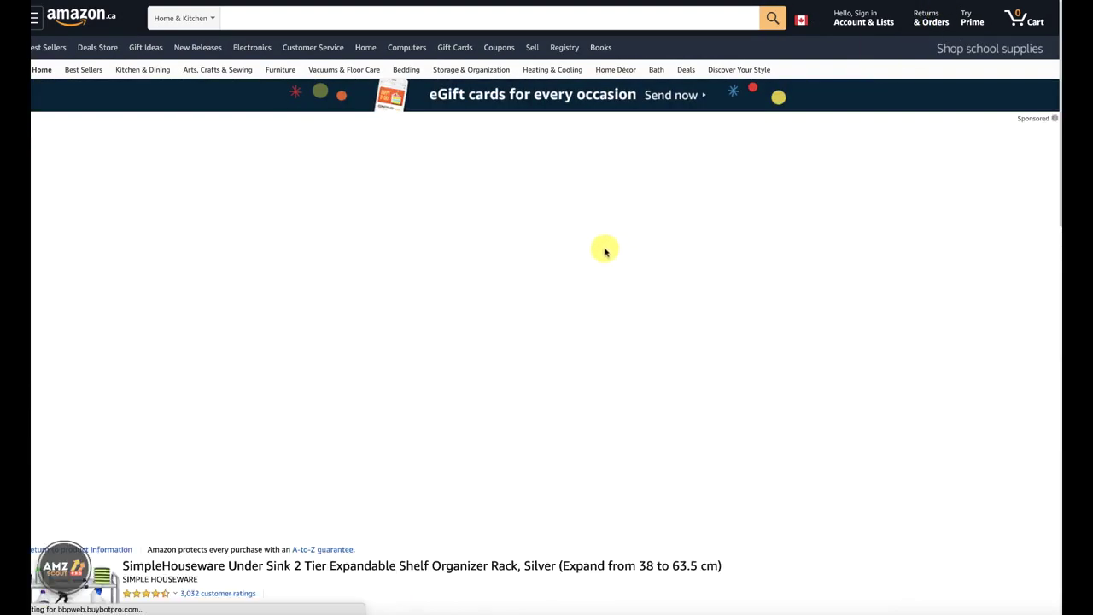
pyautogui.scroll(-2, 474, 256)
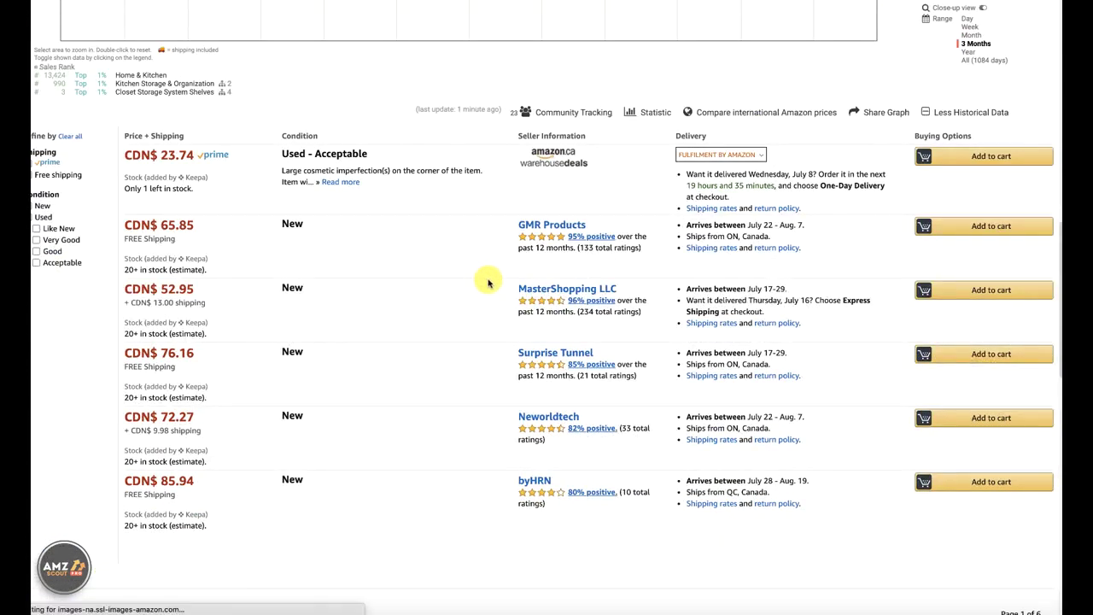
pyautogui.scroll(3, 716, 256)
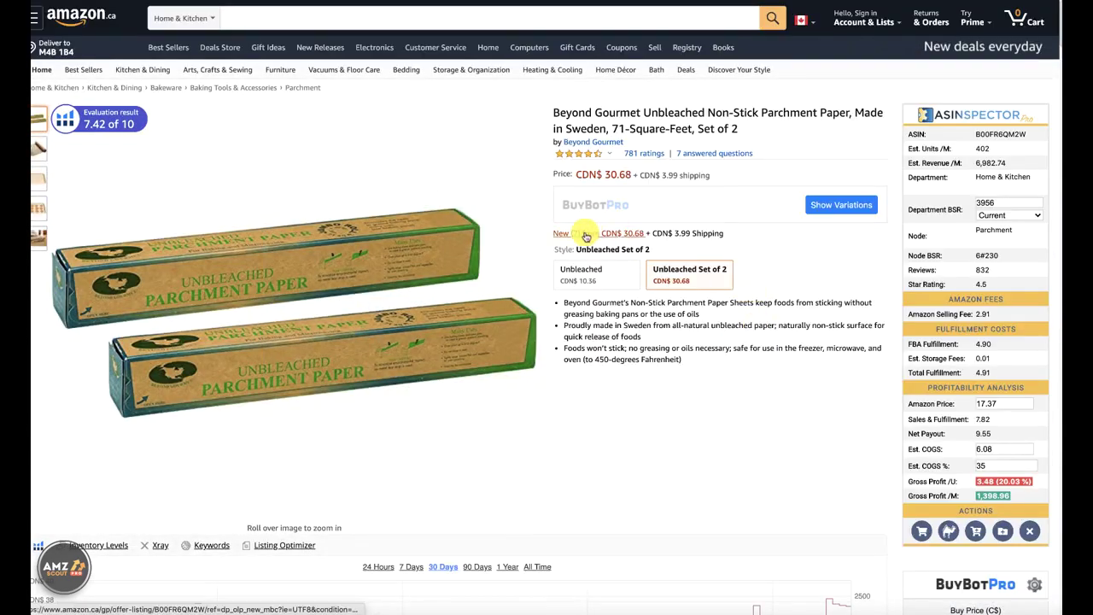
# Examine the parchment paper's listing and 30-day chart, and open its new offers to check the price and offer count history.
pyautogui.rightClick(613, 231)
pyautogui.press('Escape')
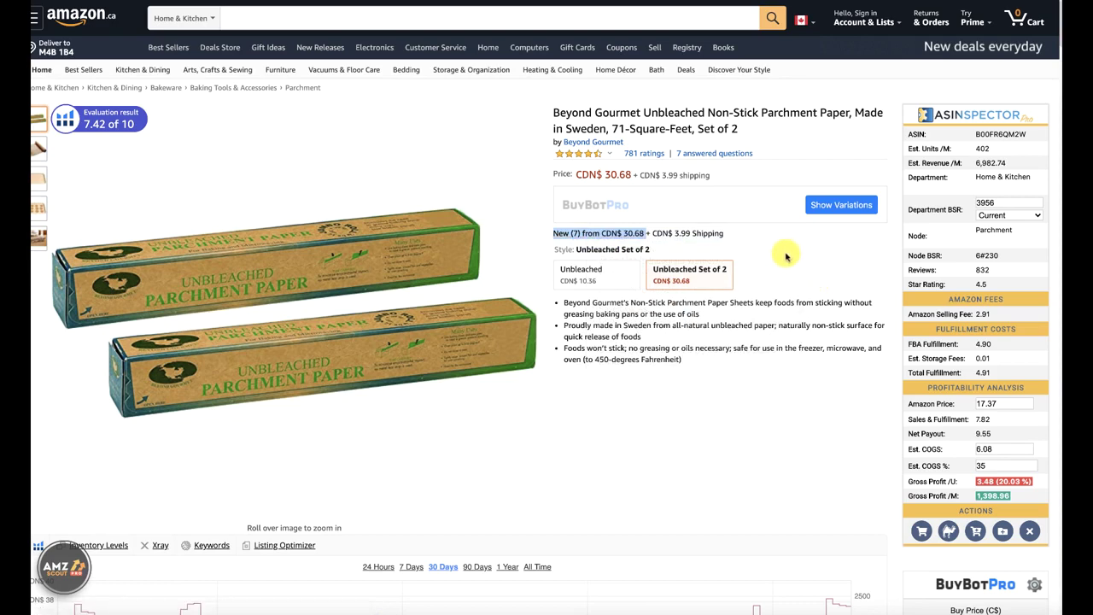
pyautogui.scroll(-1, 781, 256)
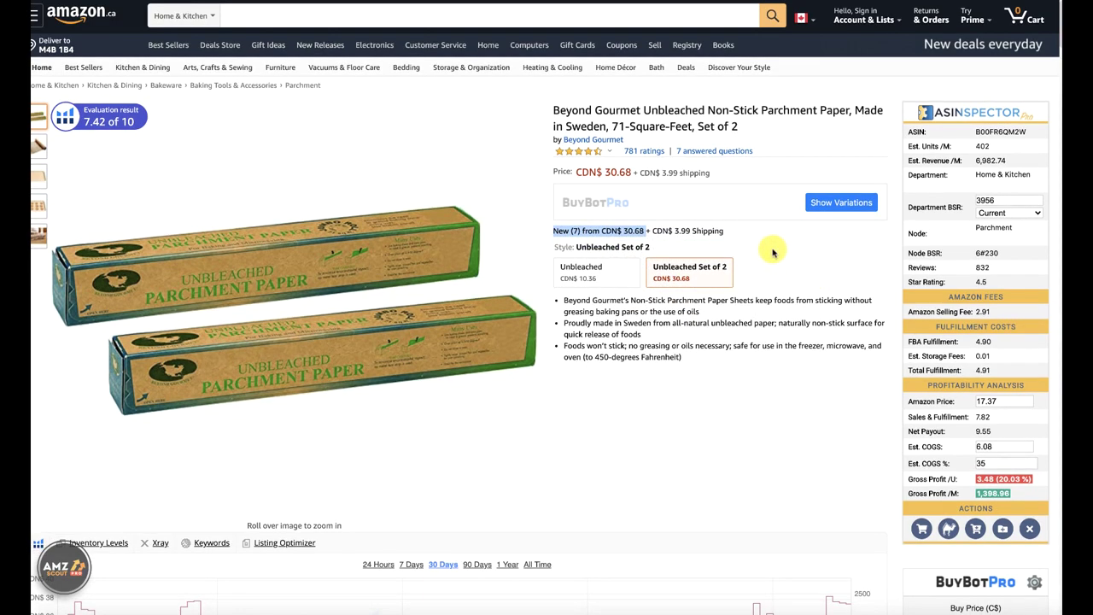
pyautogui.scroll(-2, 767, 261)
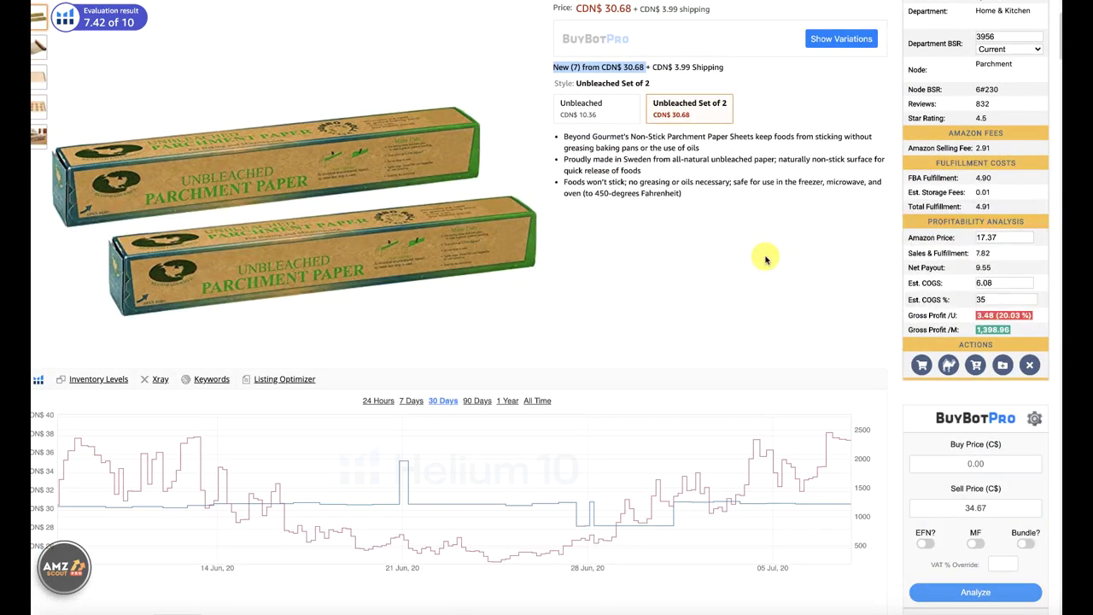
pyautogui.scroll(2, 763, 257)
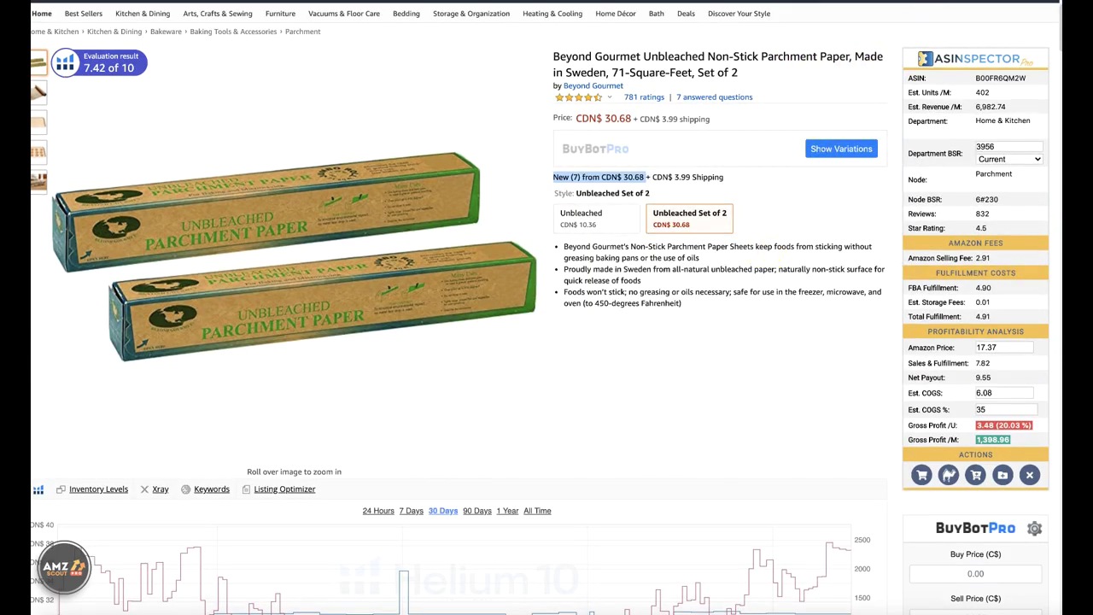
pyautogui.click(598, 176)
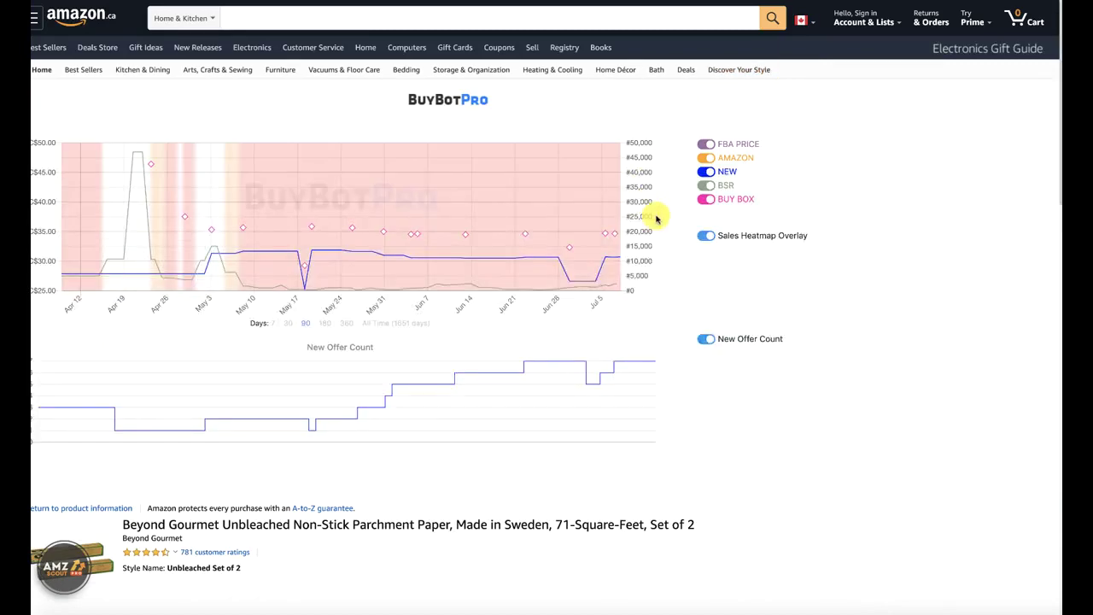
pyautogui.scroll(1, 591, 225)
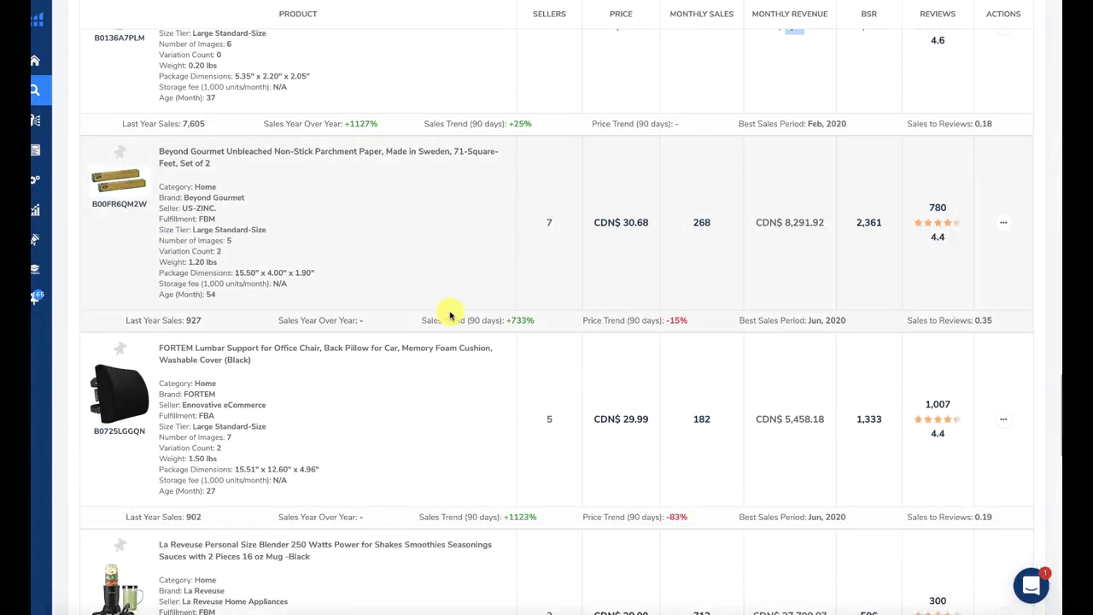
# Review the remaining product results on the first page, from the FORTEM lumbar support to the Satya incense set.
pyautogui.scroll(-2, 451, 313)
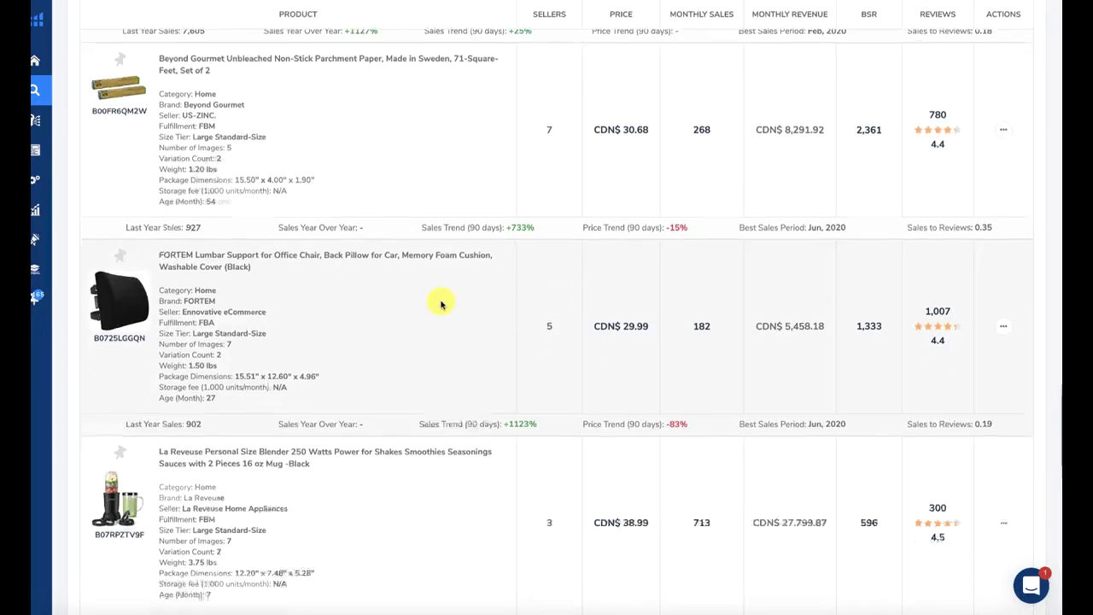
pyautogui.scroll(-2, 442, 304)
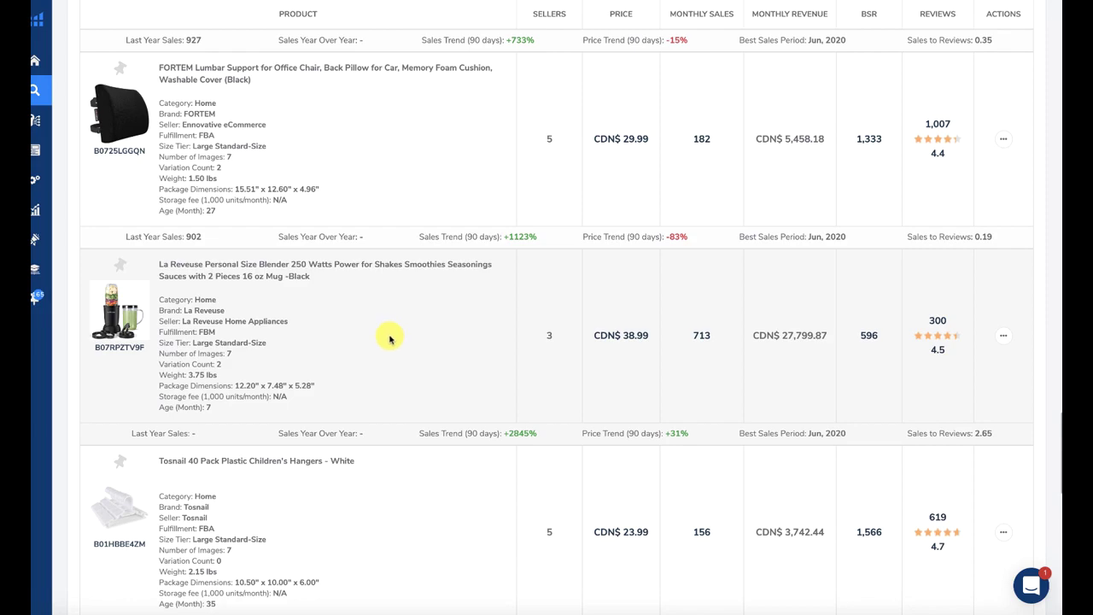
pyautogui.scroll(-3, 390, 307)
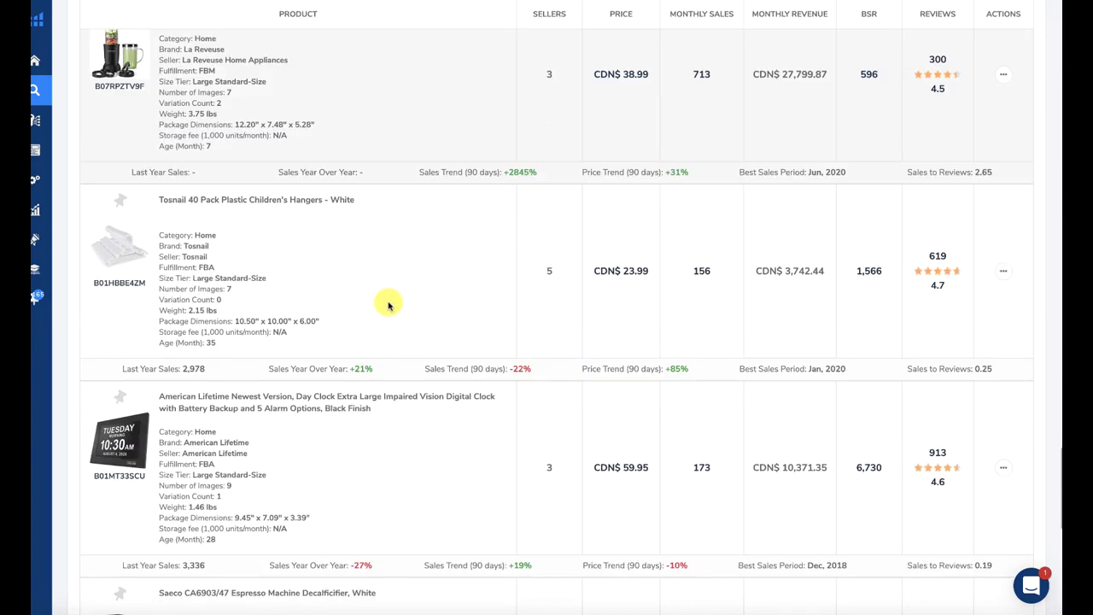
pyautogui.scroll(-1, 385, 305)
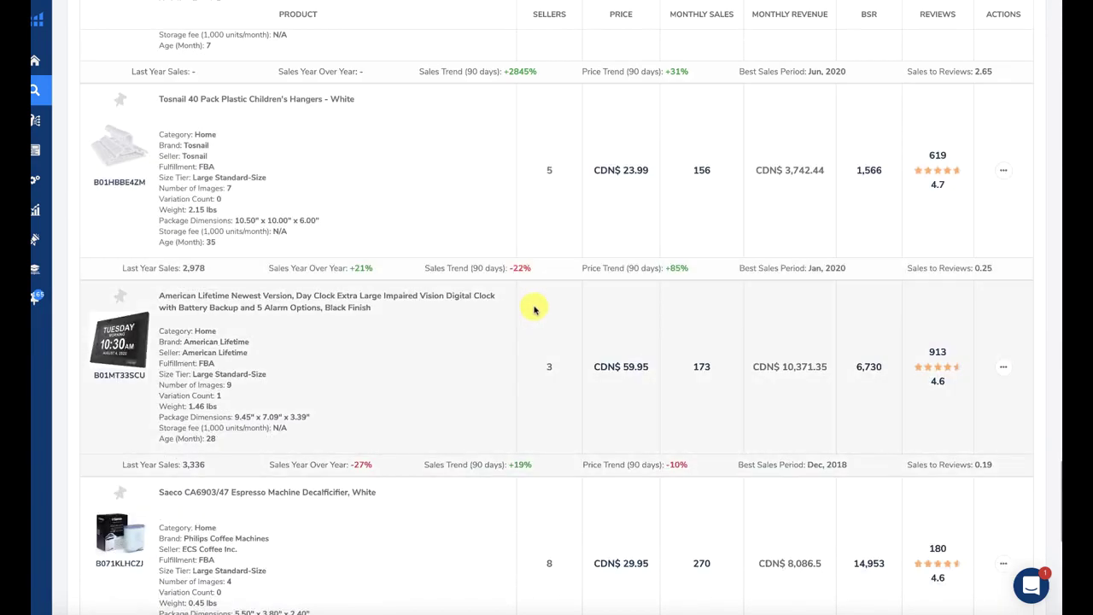
pyautogui.scroll(-2, 538, 310)
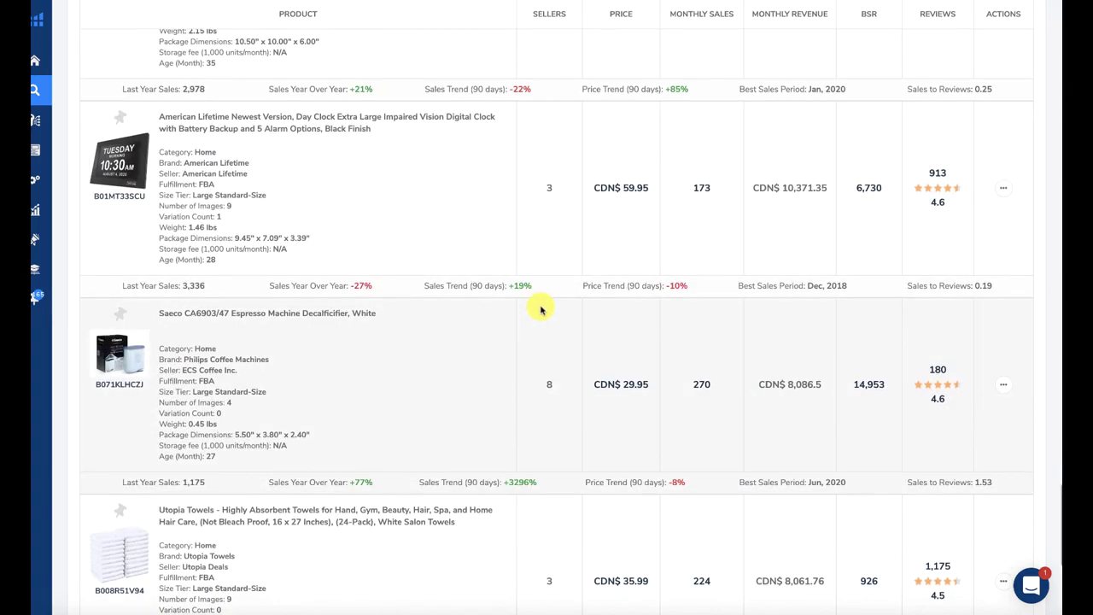
pyautogui.scroll(-1, 529, 311)
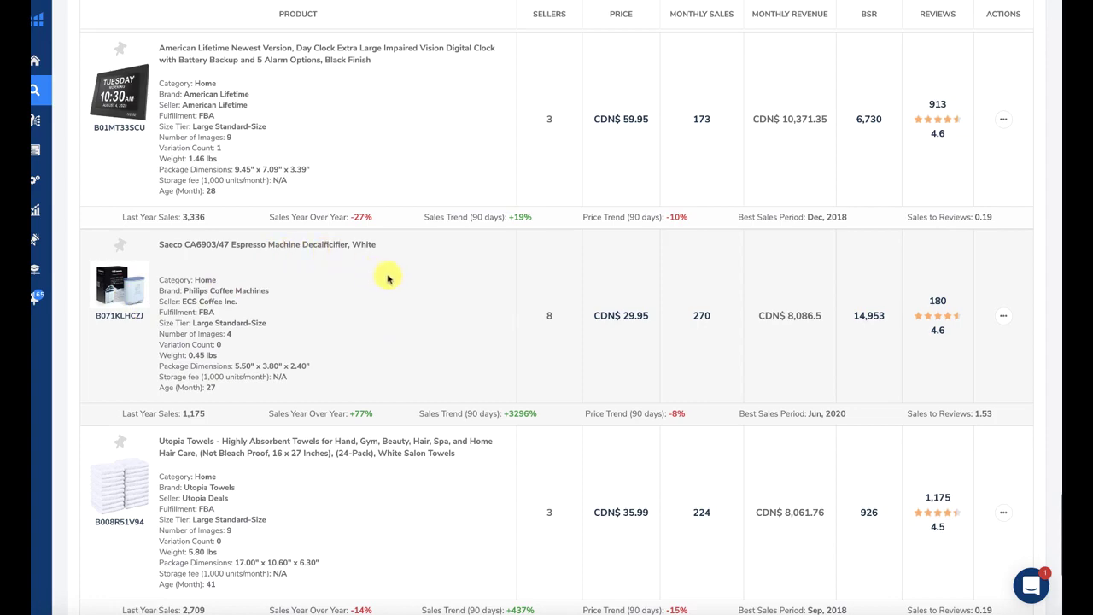
pyautogui.scroll(-4, 346, 259)
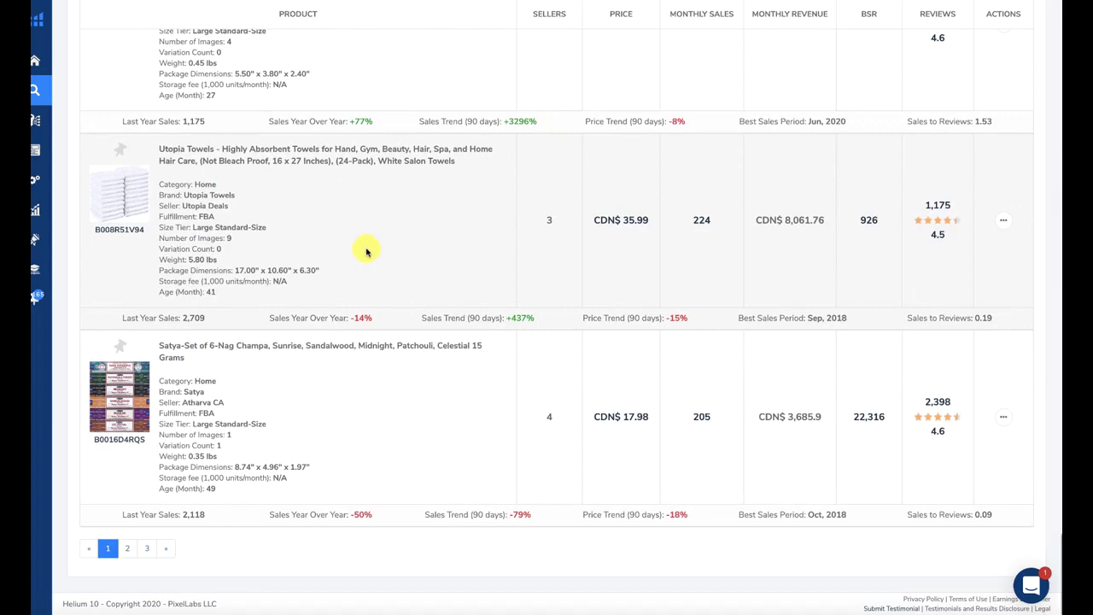
# Go to the second page of product results and open the Amazon listing of the JR.WHITE acrylic paint pens, set of 12 colors.
pyautogui.click(129, 549)
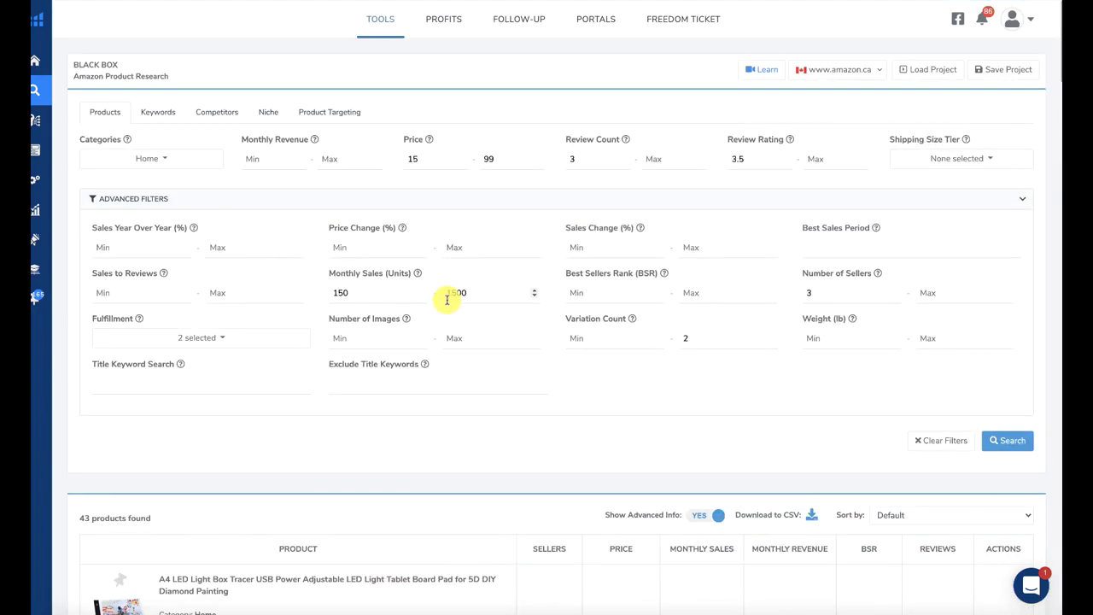
pyautogui.scroll(-5, 431, 282)
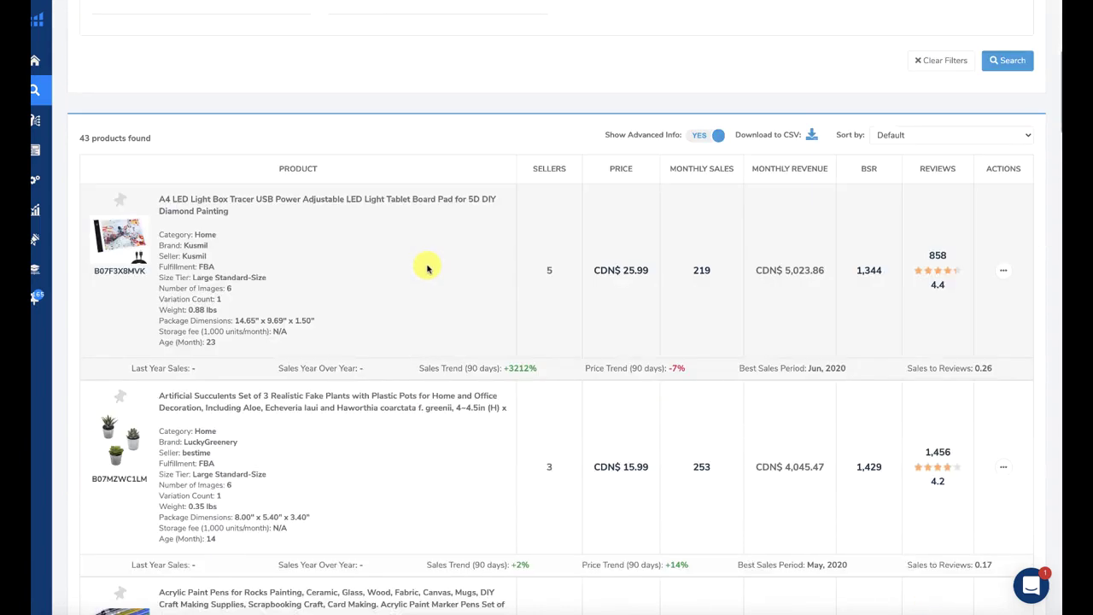
pyautogui.scroll(-4, 427, 267)
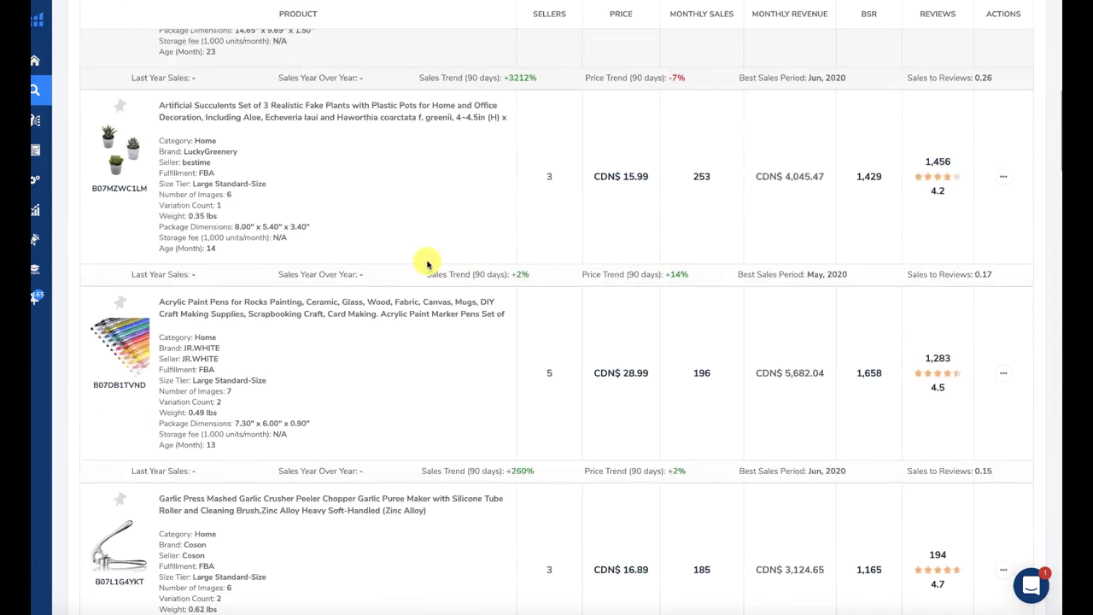
pyautogui.scroll(-1, 427, 264)
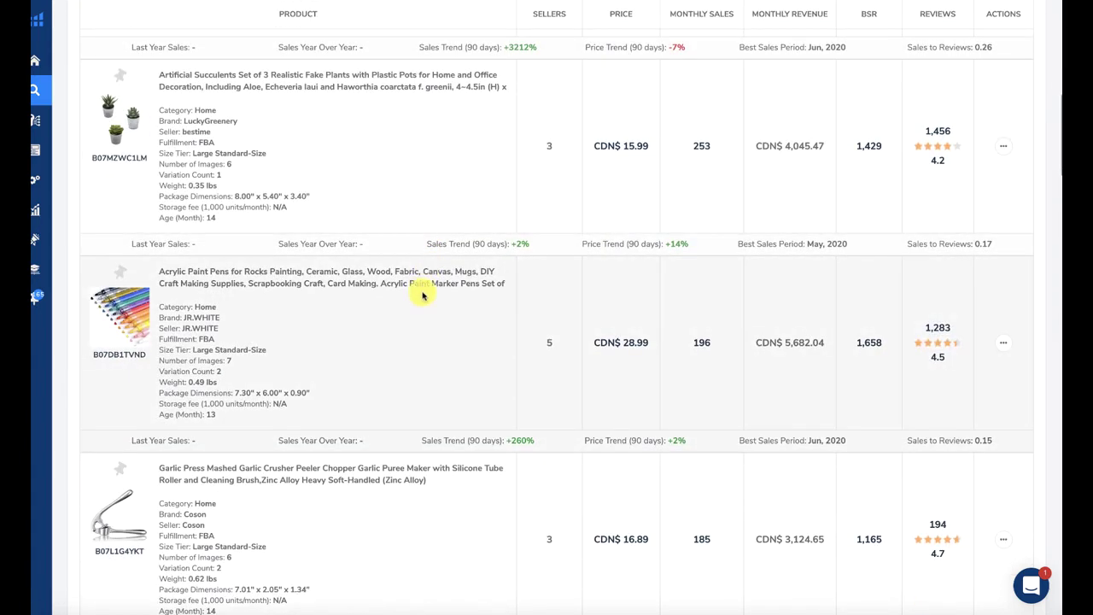
pyautogui.click(126, 308)
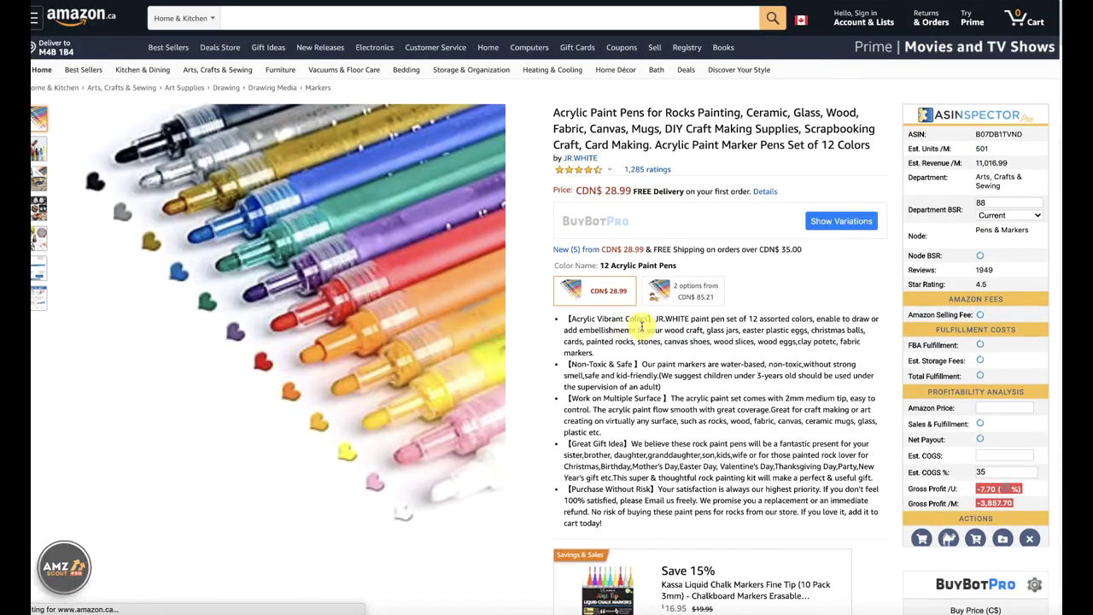
# Open the new offers for the acrylic paint pens and review their prices, conditions, sellers and delivery options.
pyautogui.rightClick(608, 249)
pyautogui.click(628, 252)
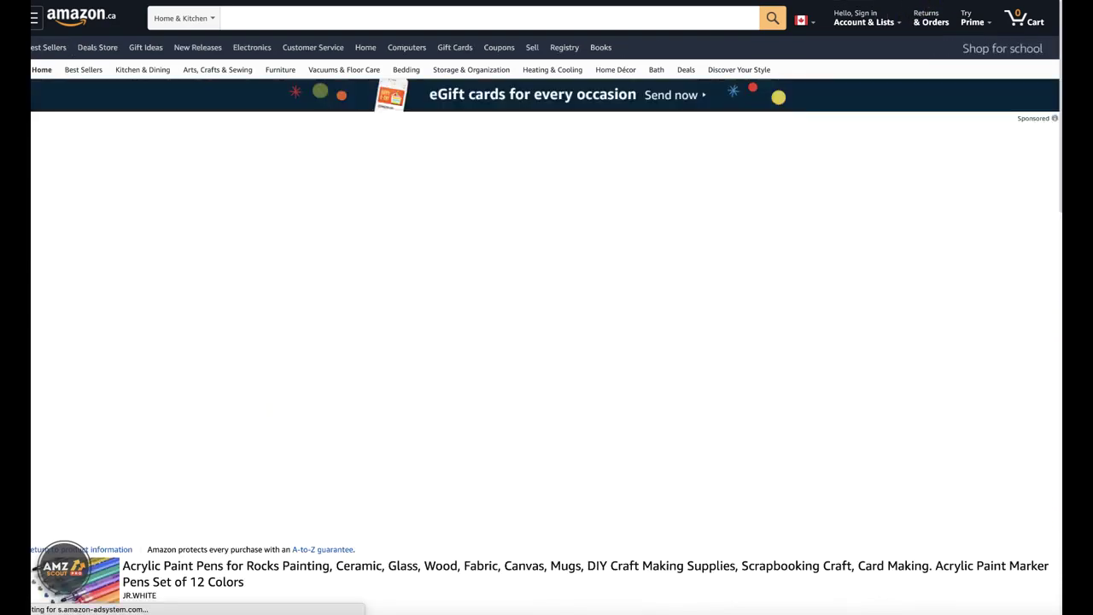
pyautogui.scroll(-10, 693, 165)
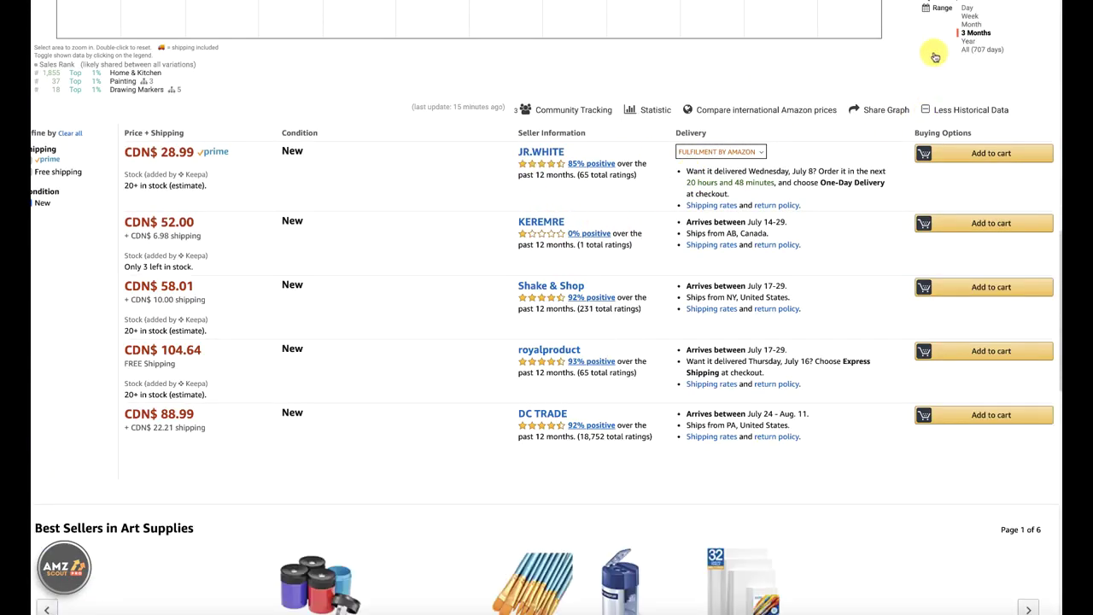
# Return to the product results and open the Pure Enrichment MistAire humidifier's Amazon listing in a separate tab.
pyautogui.hotkey('alt', 'Left')
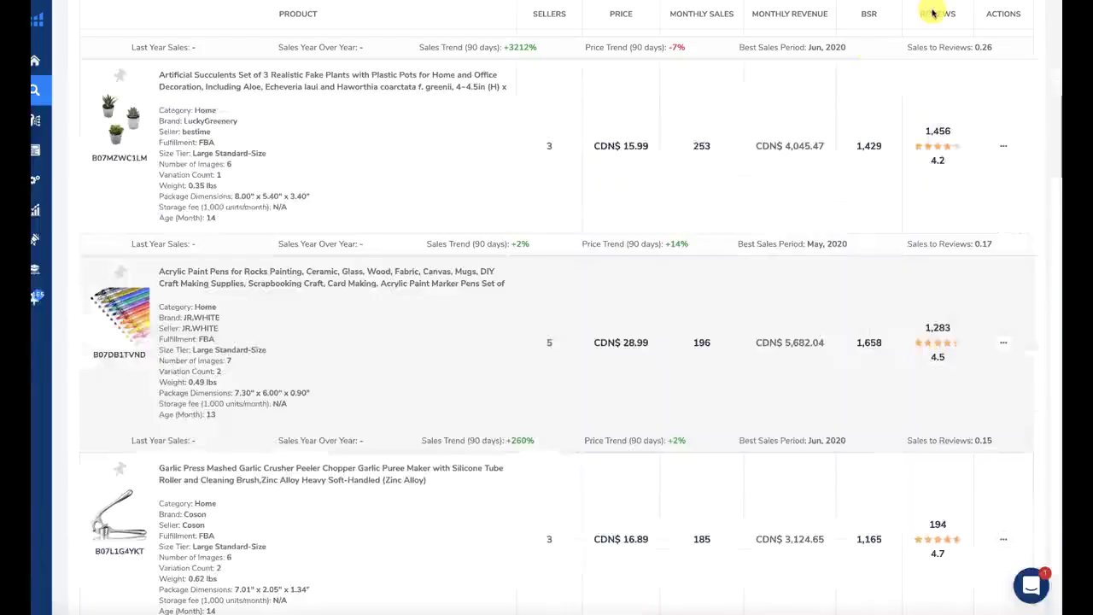
pyautogui.scroll(-2, 547, 286)
pyautogui.scroll(-3, 443, 307)
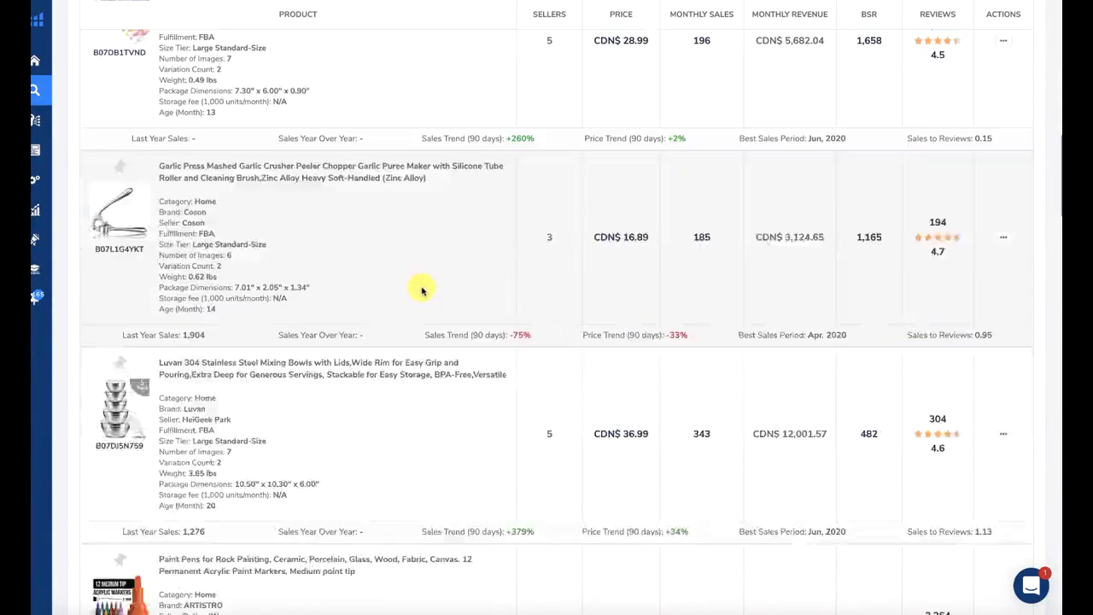
pyautogui.scroll(-1, 422, 290)
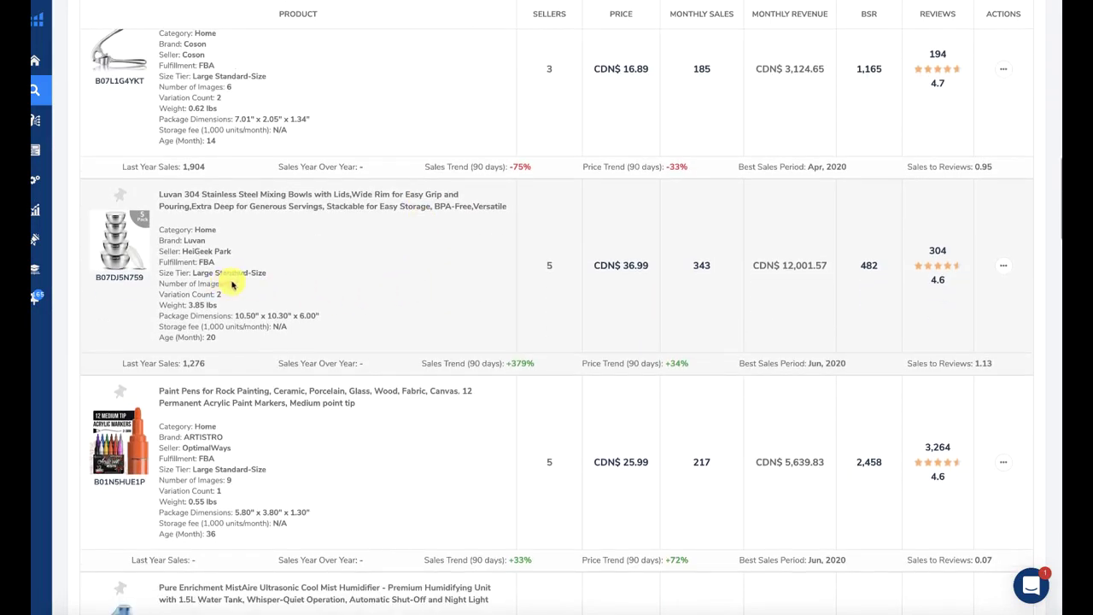
pyautogui.scroll(-4, 342, 247)
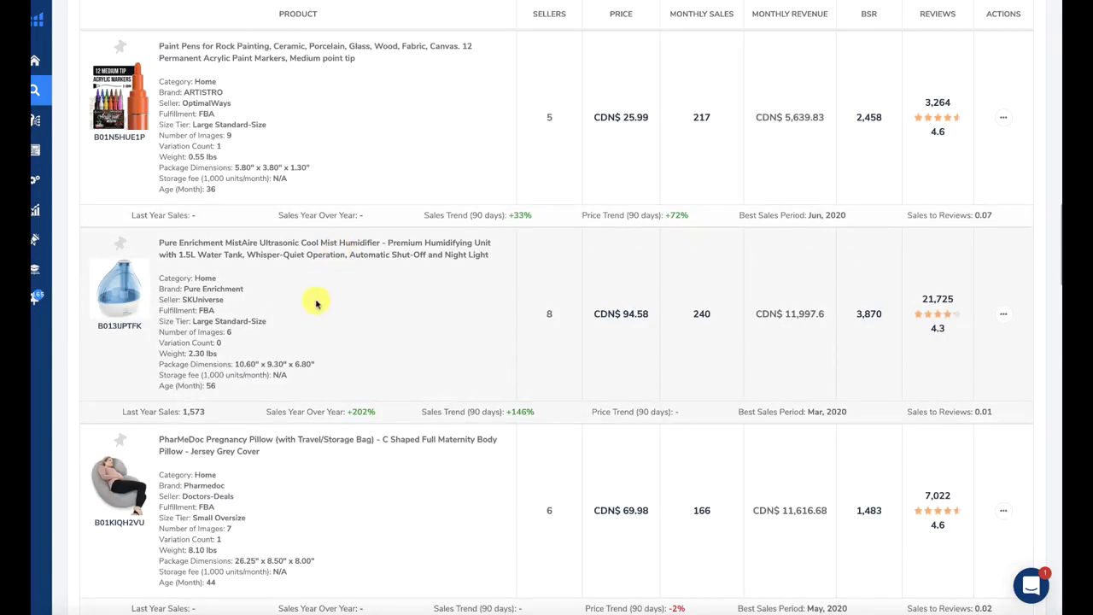
pyautogui.scroll(-1, 317, 303)
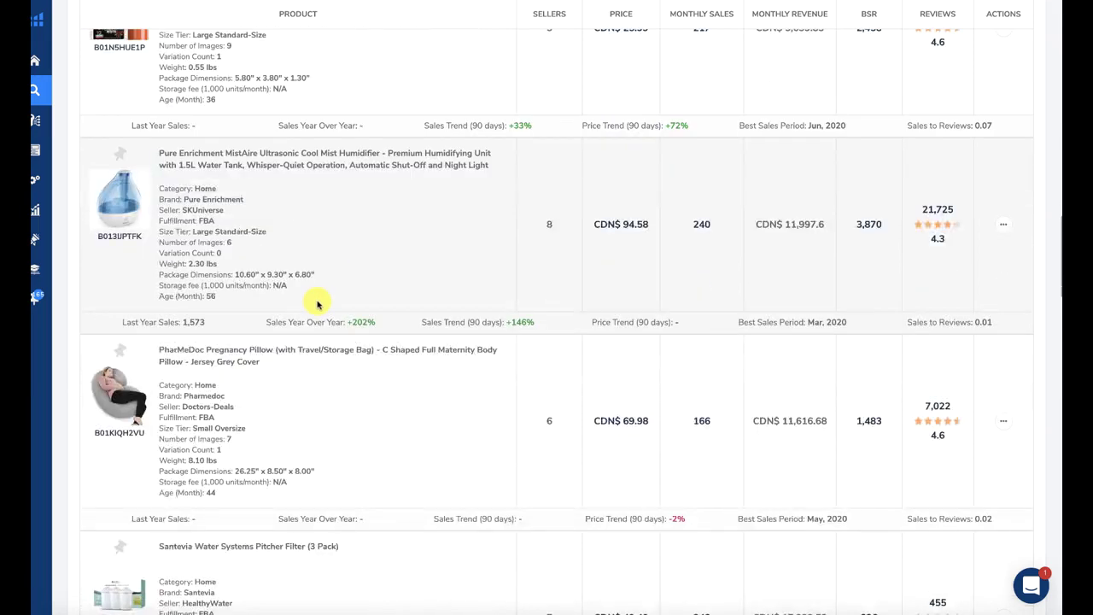
pyautogui.rightClick(117, 212)
pyautogui.click(700, 207)
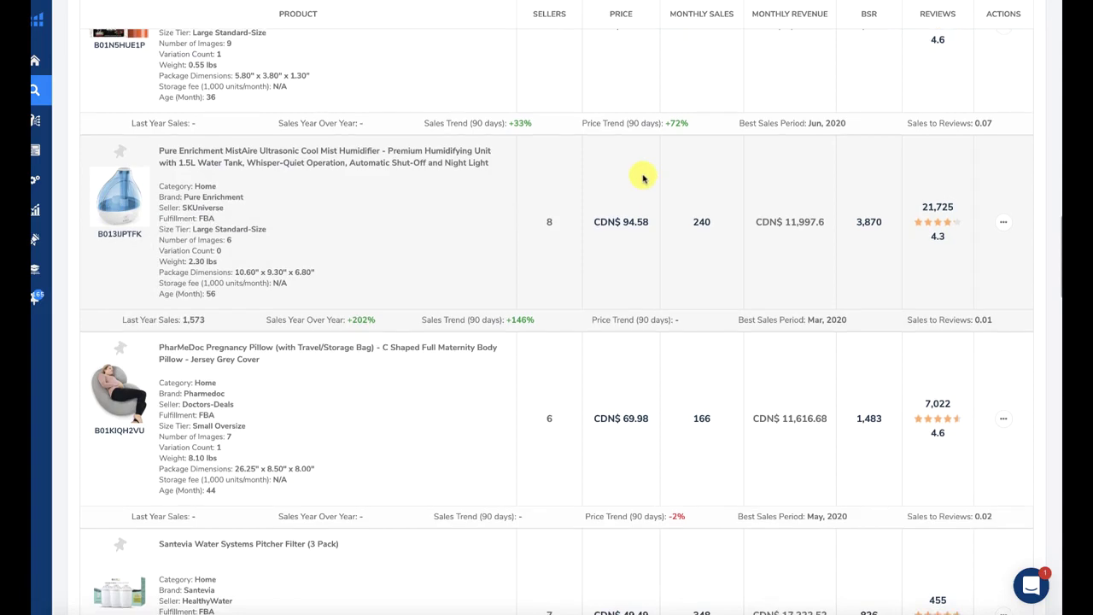
# Open the Amazon listing of the Santevia Water Systems pitcher filter, 3 pack, in a separate tab.
pyautogui.scroll(-1, 642, 177)
pyautogui.scroll(-3, 627, 175)
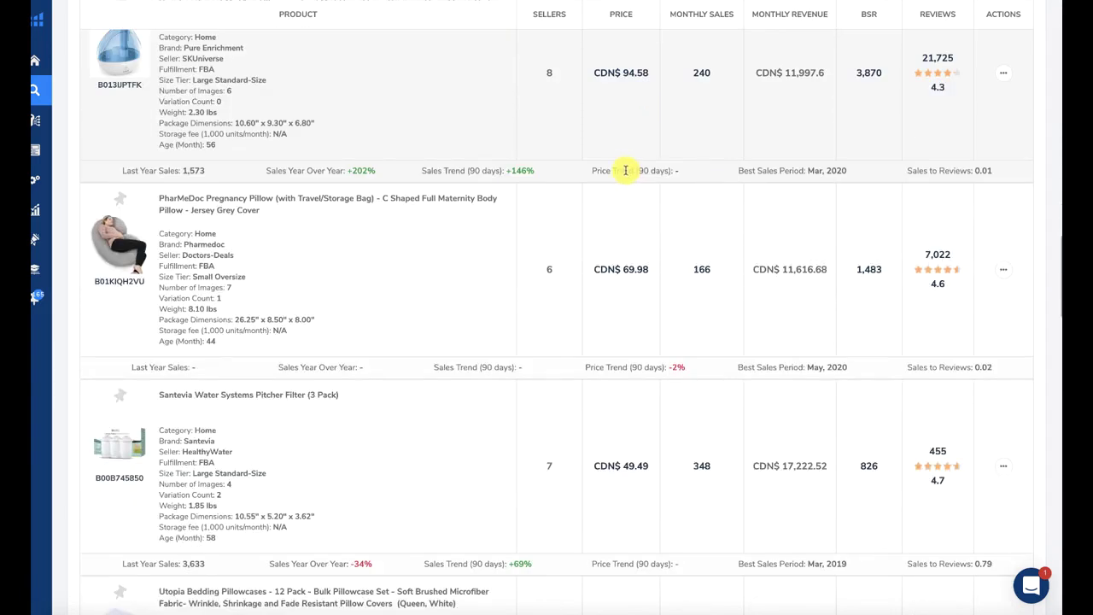
pyautogui.scroll(-2, 626, 171)
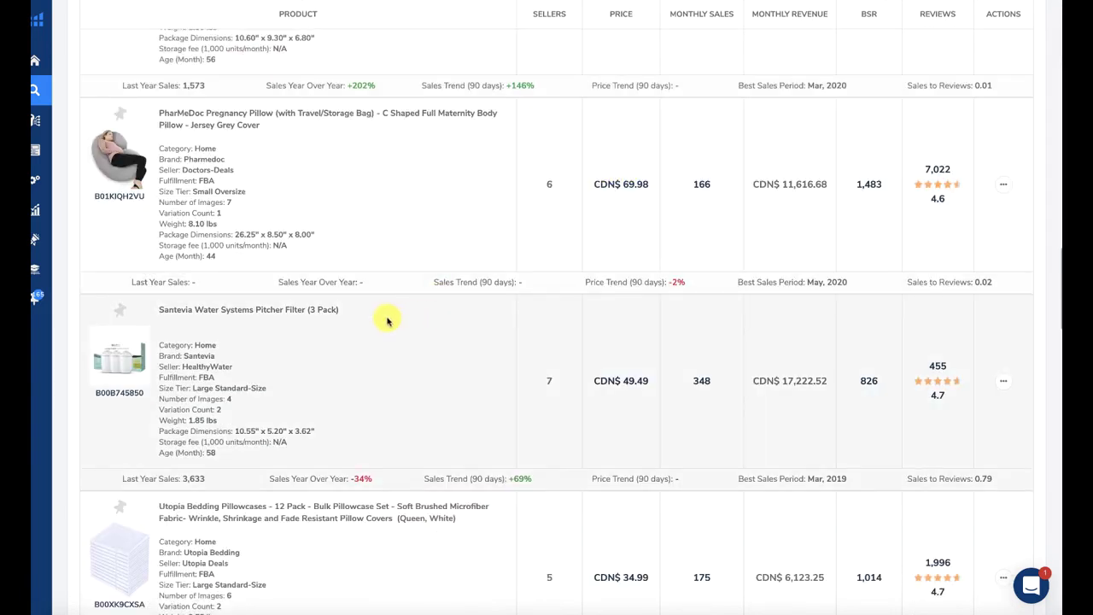
pyautogui.rightClick(115, 356)
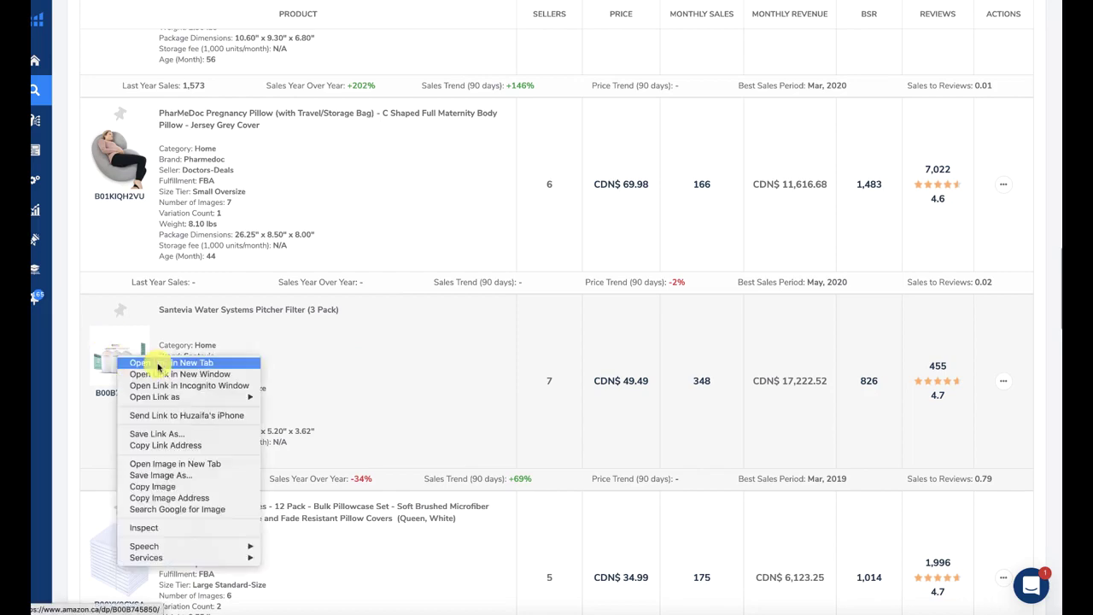
pyautogui.click(256, 361)
# Look through the following results and open the Aerobie AeroPress coffee and espresso maker's Amazon listing in a separate tab.
pyautogui.scroll(-7, 589, 342)
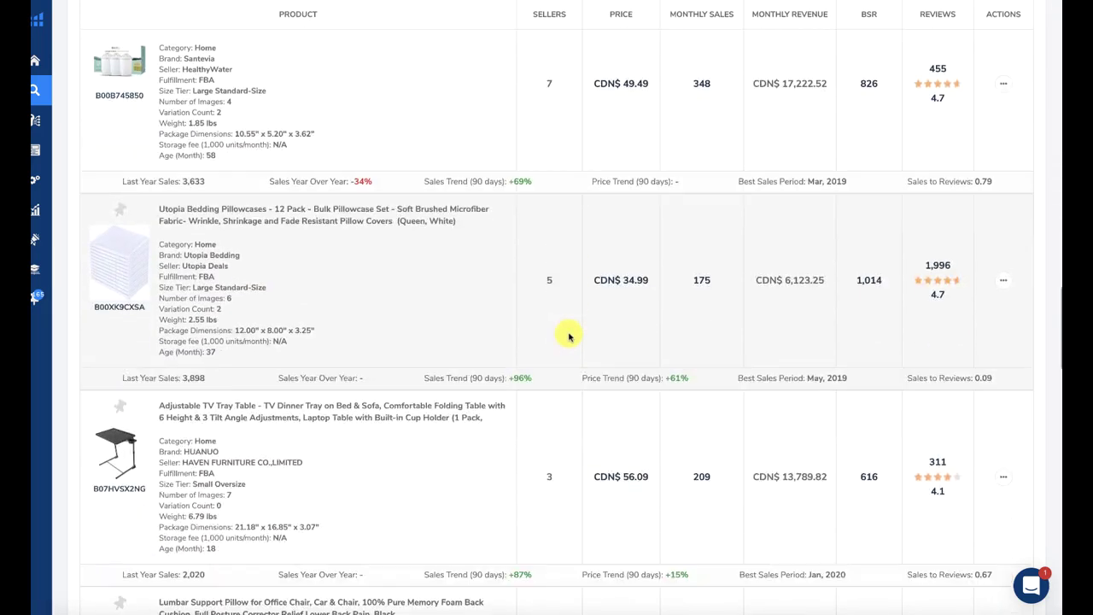
pyautogui.scroll(-10, 569, 335)
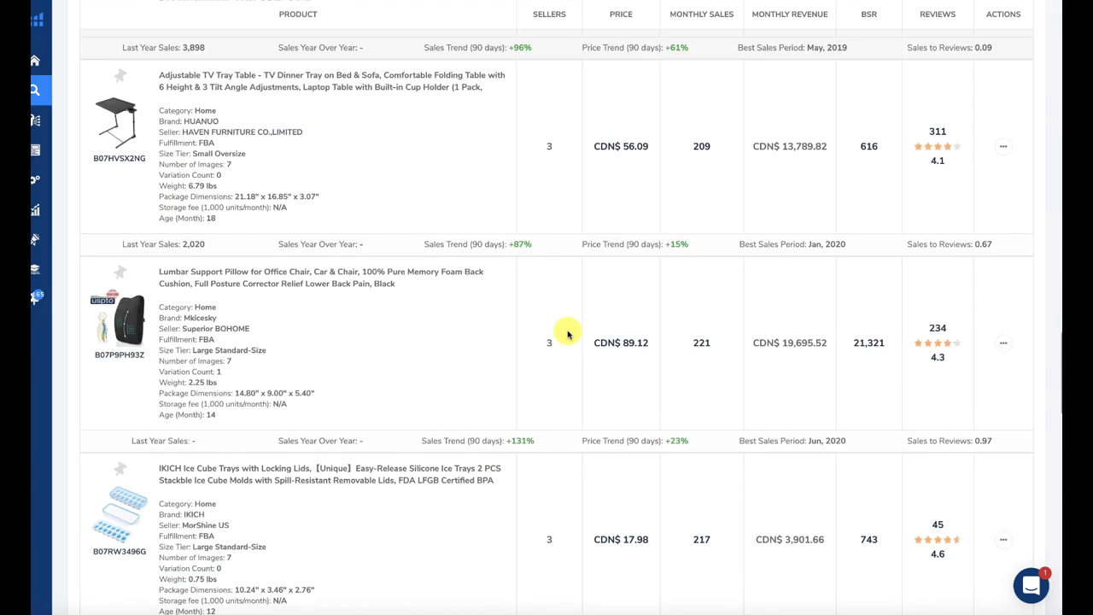
pyautogui.scroll(-7, 569, 335)
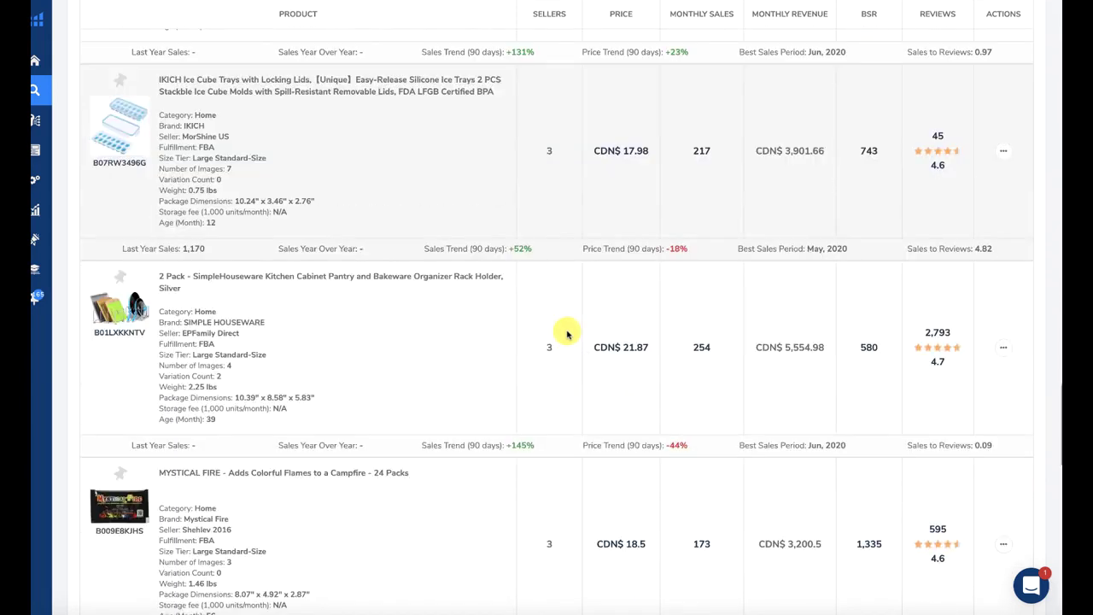
pyautogui.scroll(-3, 567, 333)
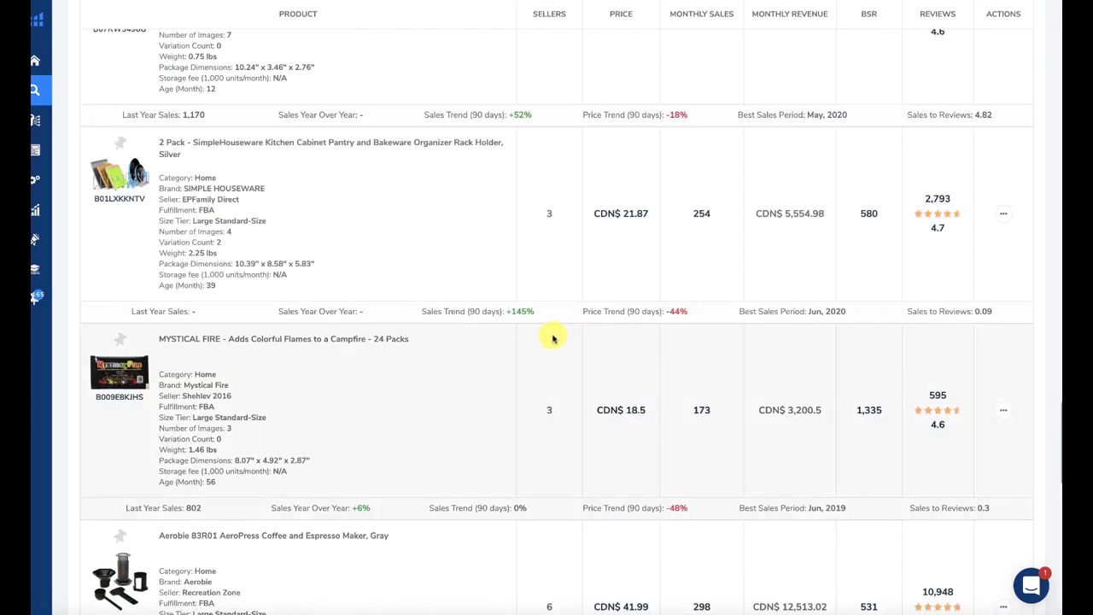
pyautogui.scroll(-5, 476, 298)
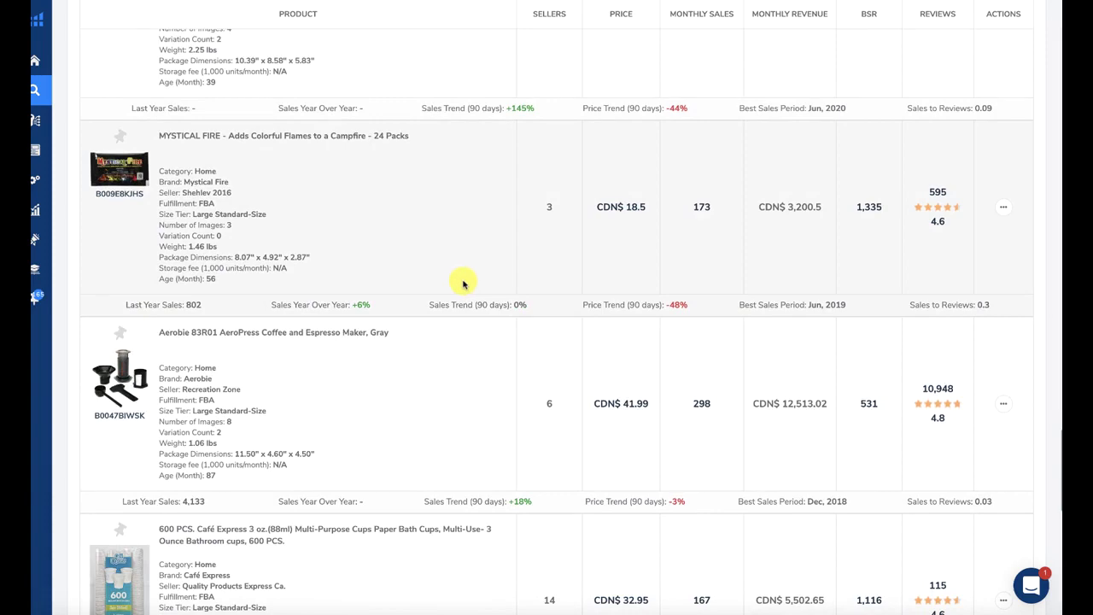
pyautogui.scroll(-2, 453, 283)
pyautogui.rightClick(126, 290)
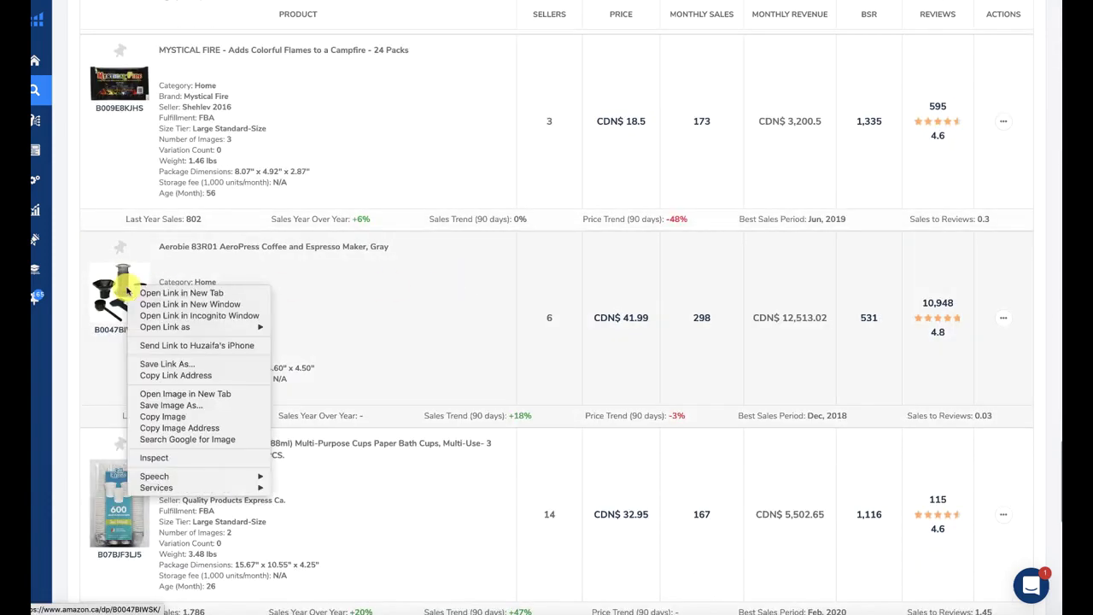
# Switch to the MistAire humidifier listing and open the offers from its available sellers for review.
pyautogui.click(898, 115)
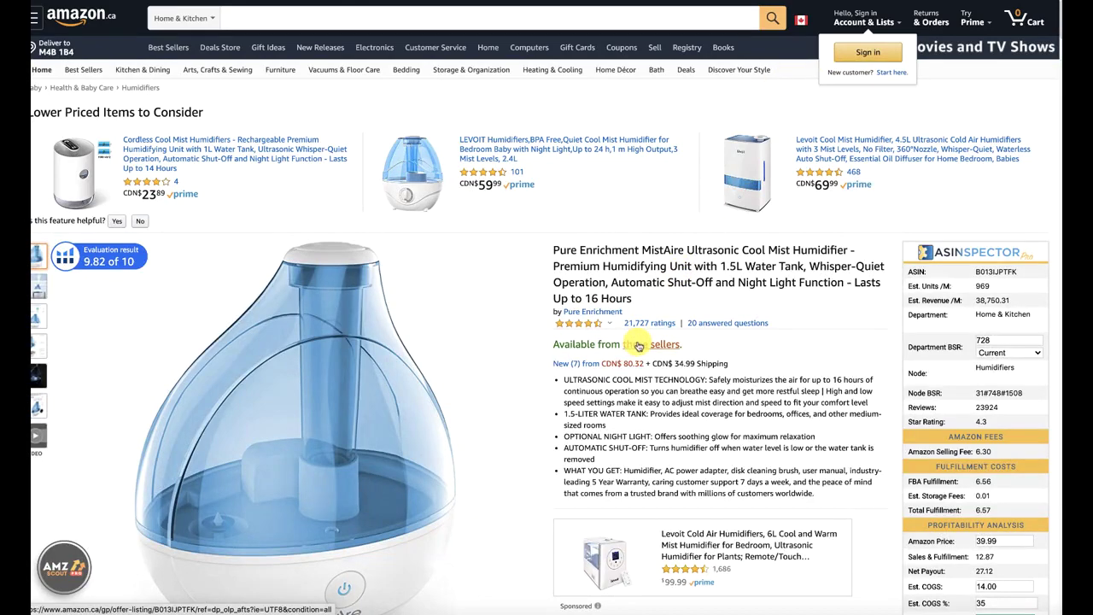
pyautogui.click(638, 345)
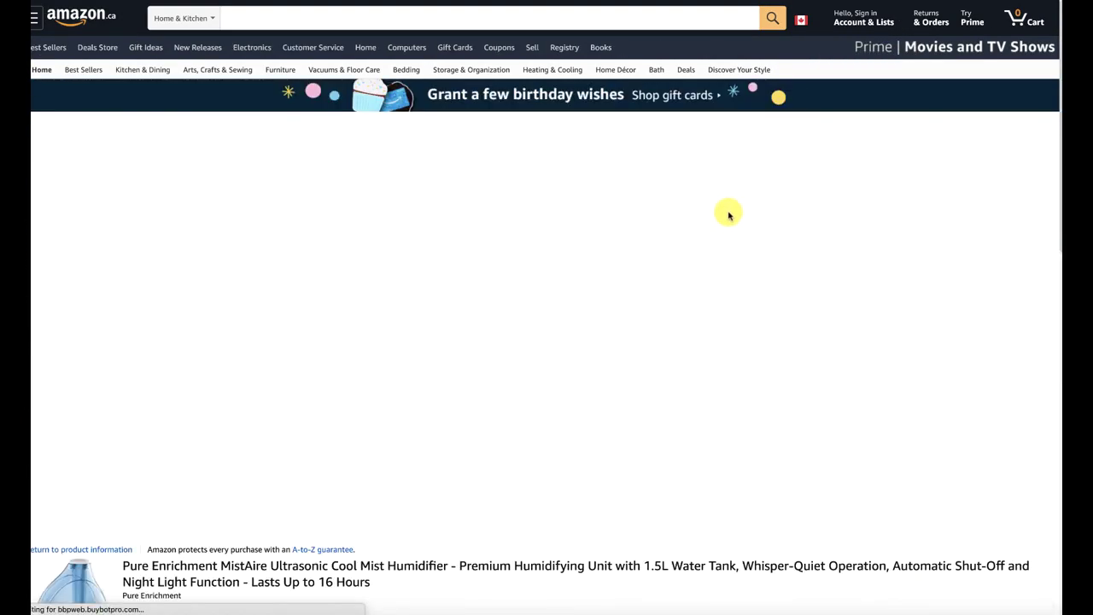
pyautogui.scroll(-7, 729, 216)
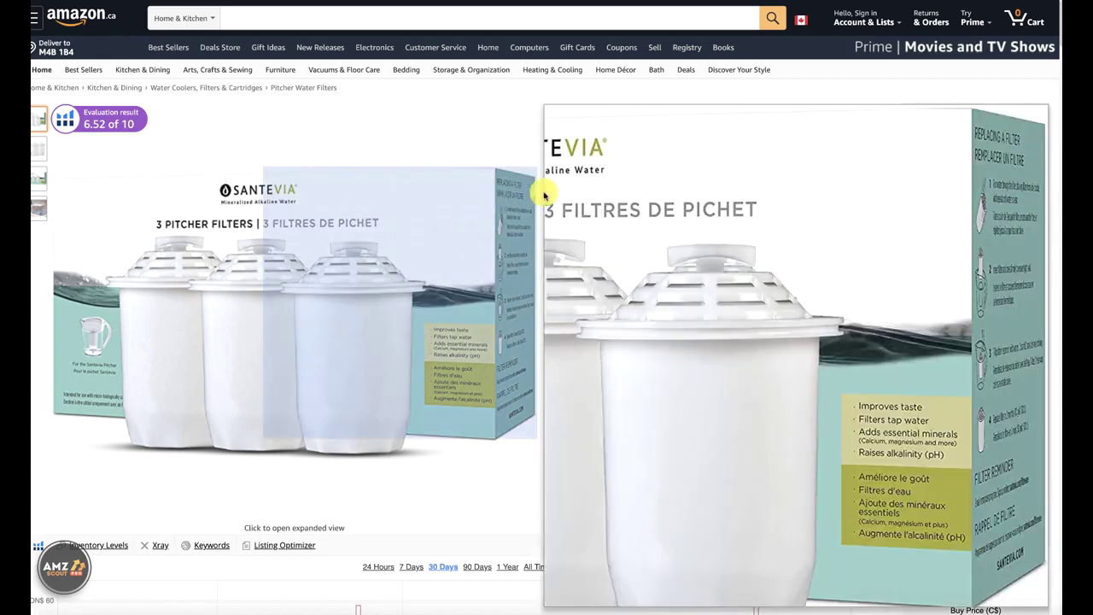
# Open the new offers for the Santevia pitcher filter from its listing in a separate tab and review them.
pyautogui.rightClick(603, 198)
pyautogui.click(684, 203)
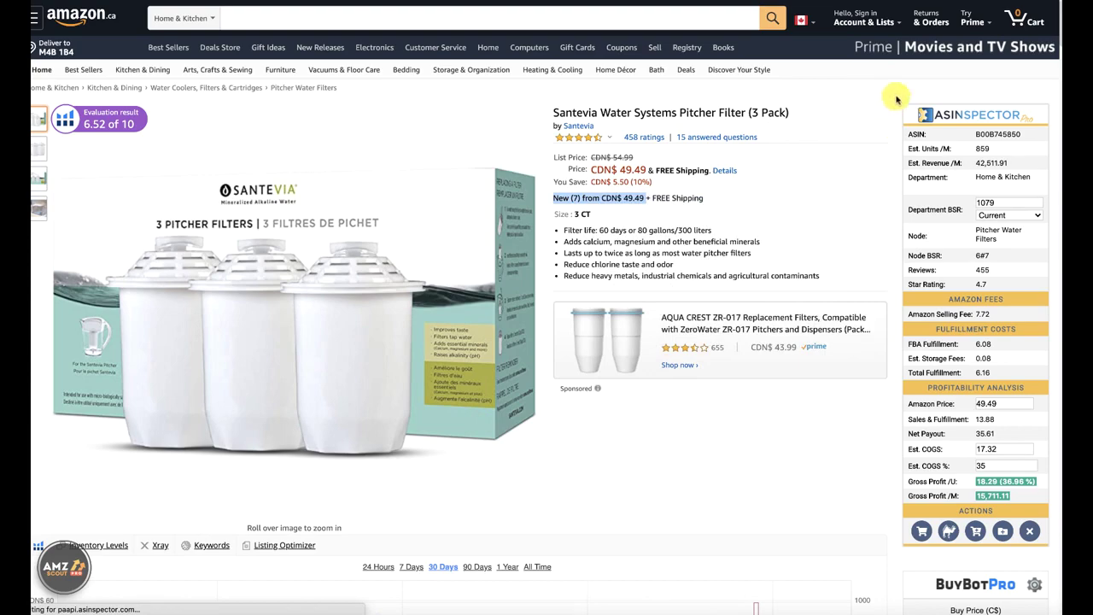
pyautogui.click(927, 4)
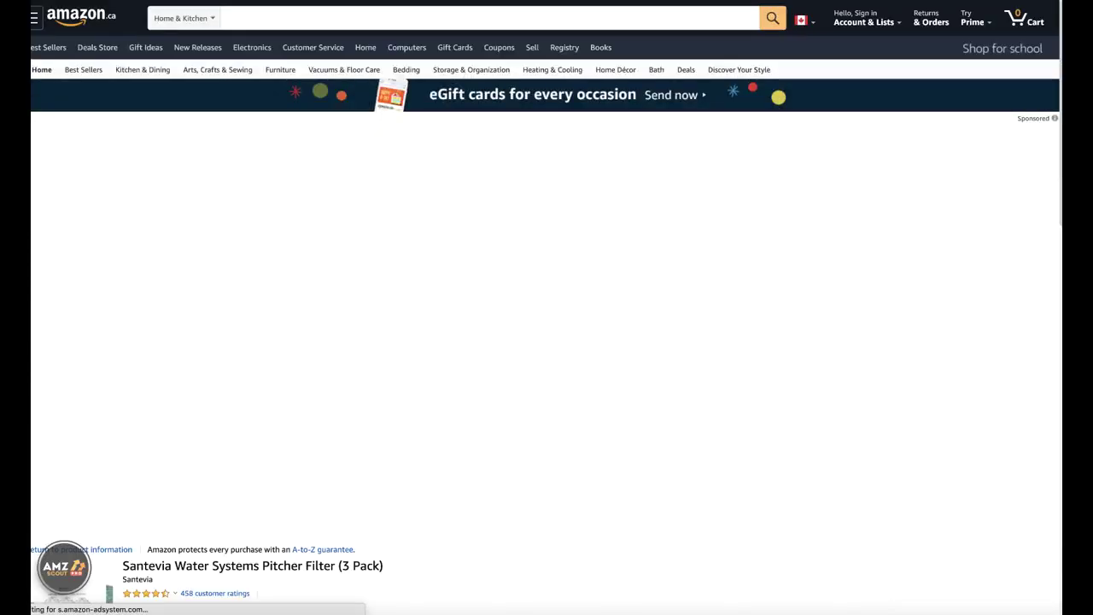
pyautogui.scroll(-5, 815, 214)
# Examine the pitcher filter listing's 3-month price history chart, including Amazon, new, FBA and Buy Box prices in mid-June.
pyautogui.scroll(-6, 814, 211)
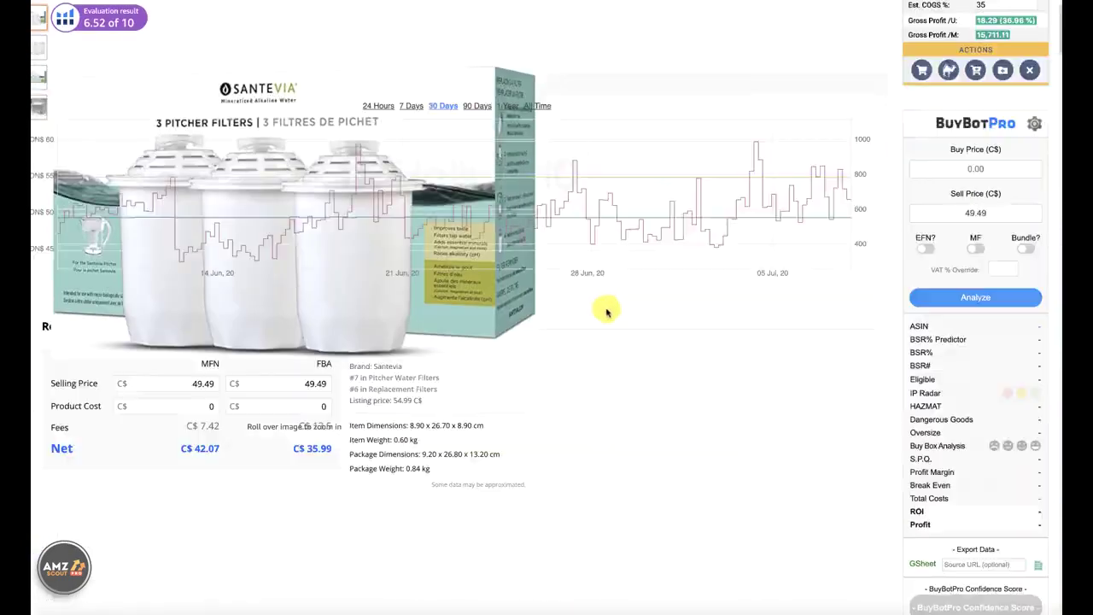
pyautogui.scroll(-5, 605, 310)
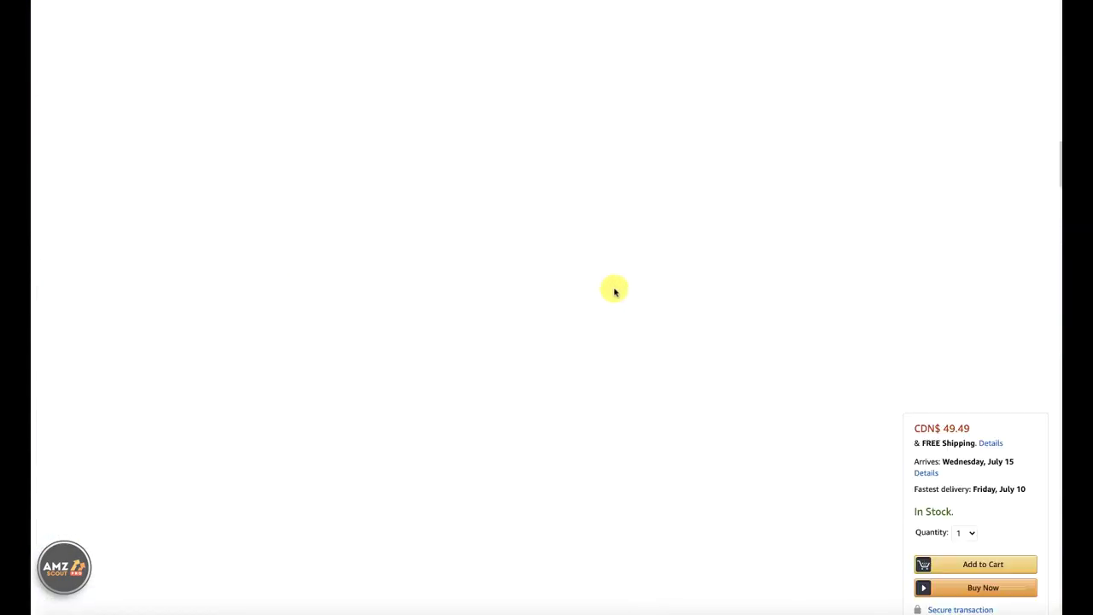
pyautogui.scroll(-8, 606, 276)
pyautogui.scroll(3, 578, 280)
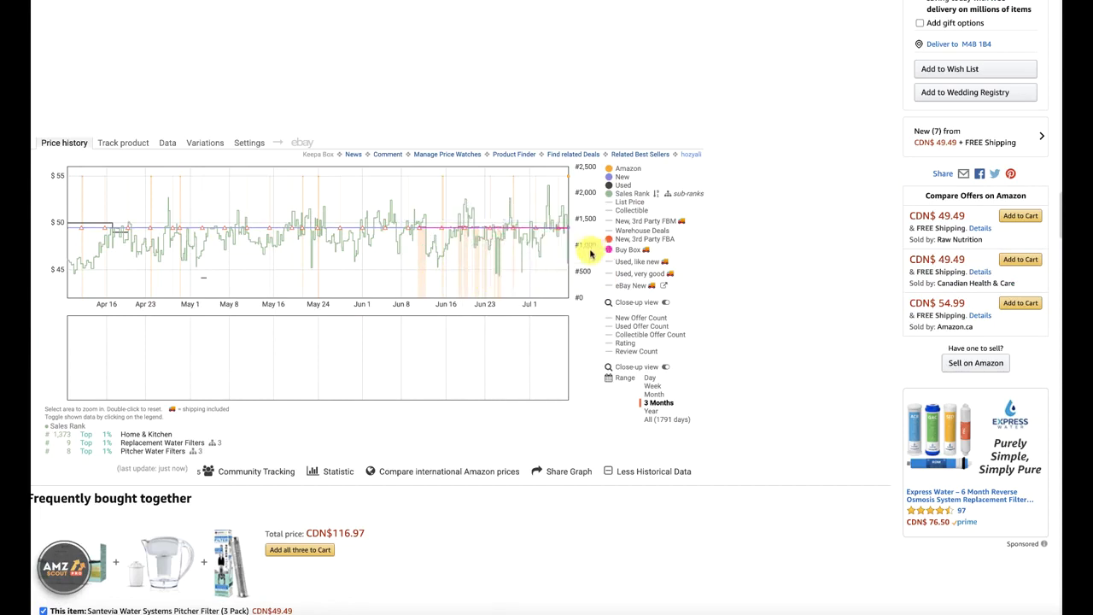
pyautogui.moveTo(325, 476)
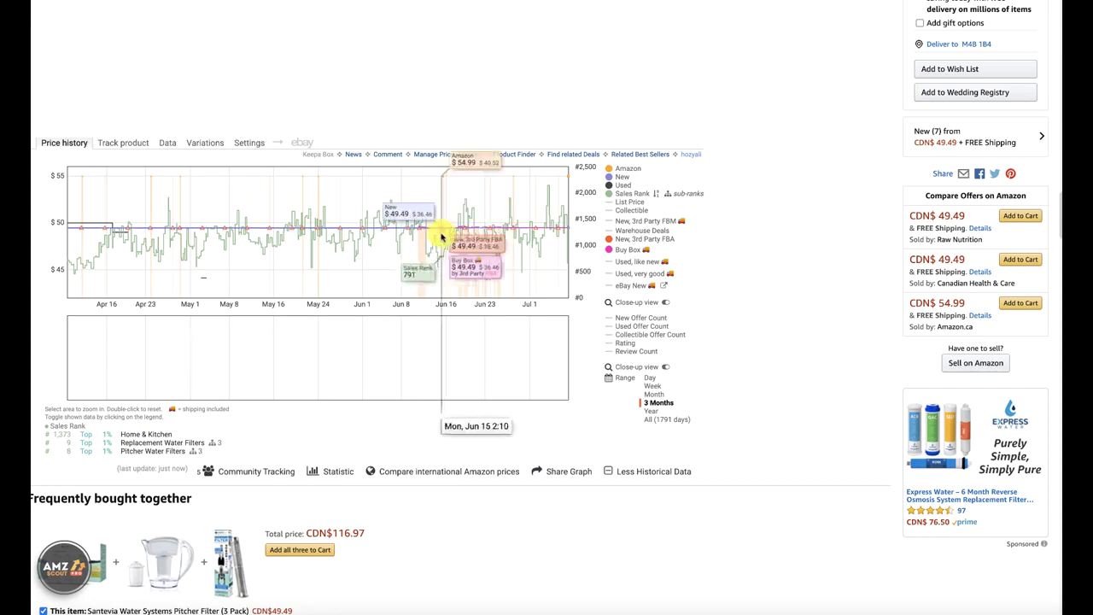
# Run AMZScout Pro on the pitcher filter listing and check the Santevia filter's estimated sales.
pyautogui.scroll(1, 732, 229)
pyautogui.scroll(5, 732, 229)
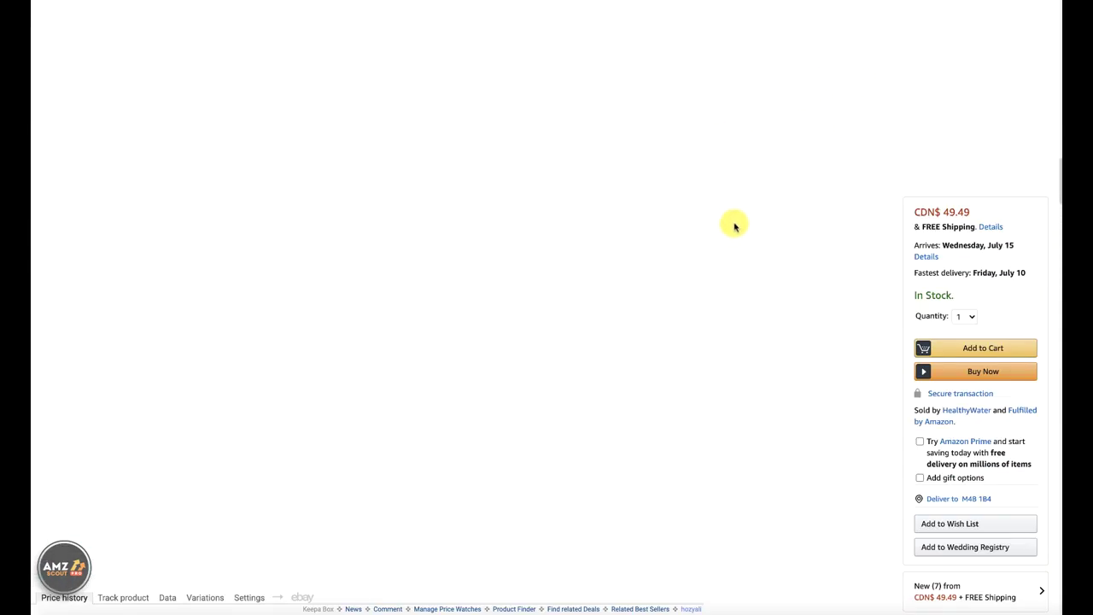
pyautogui.scroll(-2, 749, 235)
pyautogui.scroll(6, 749, 233)
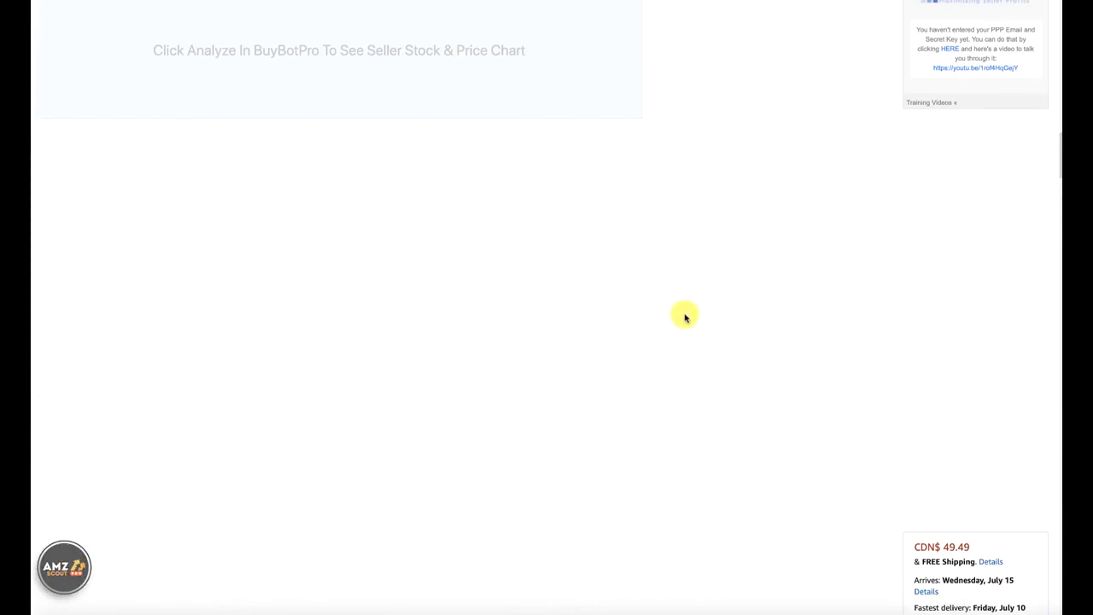
pyautogui.scroll(15, 693, 291)
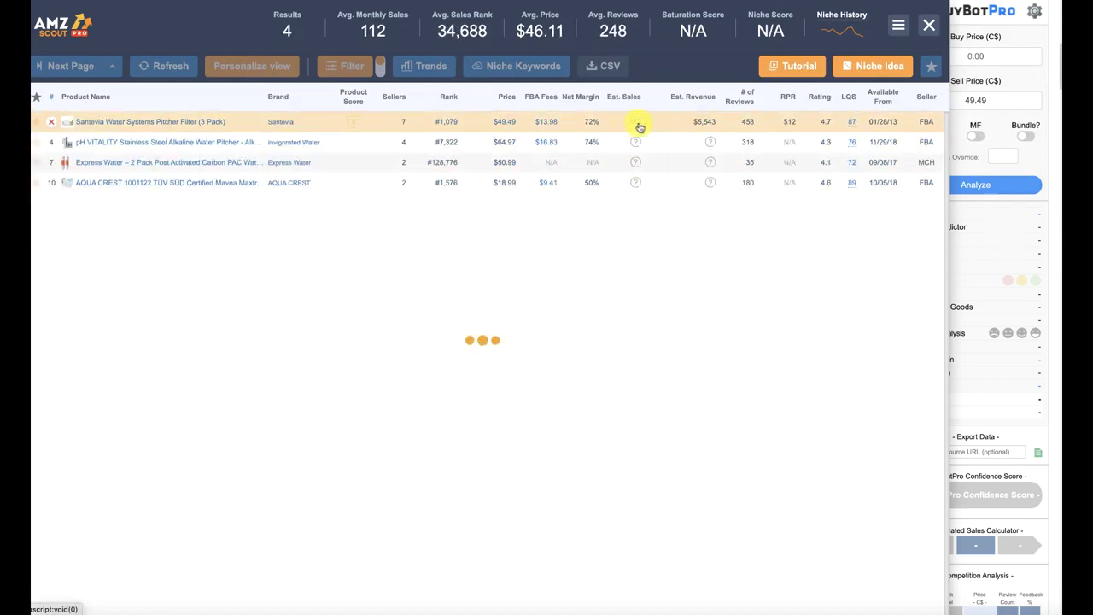
pyautogui.click(639, 126)
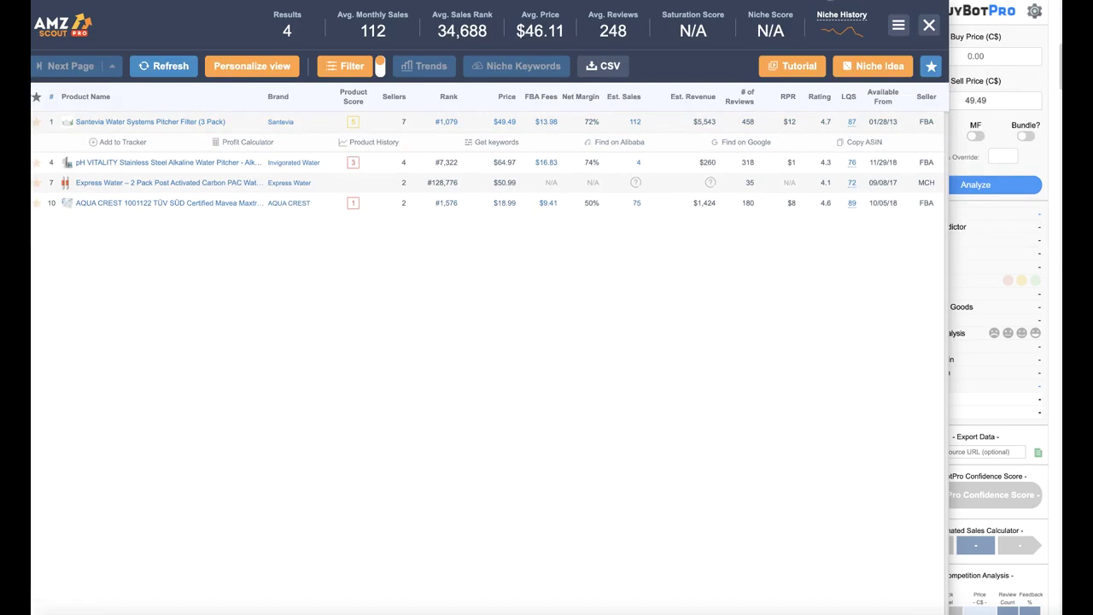
# Run Helium 10 Xray on the pitcher filter listing, check its estimated sales, then close the Xray and AMZScout results.
pyautogui.click(657, 53)
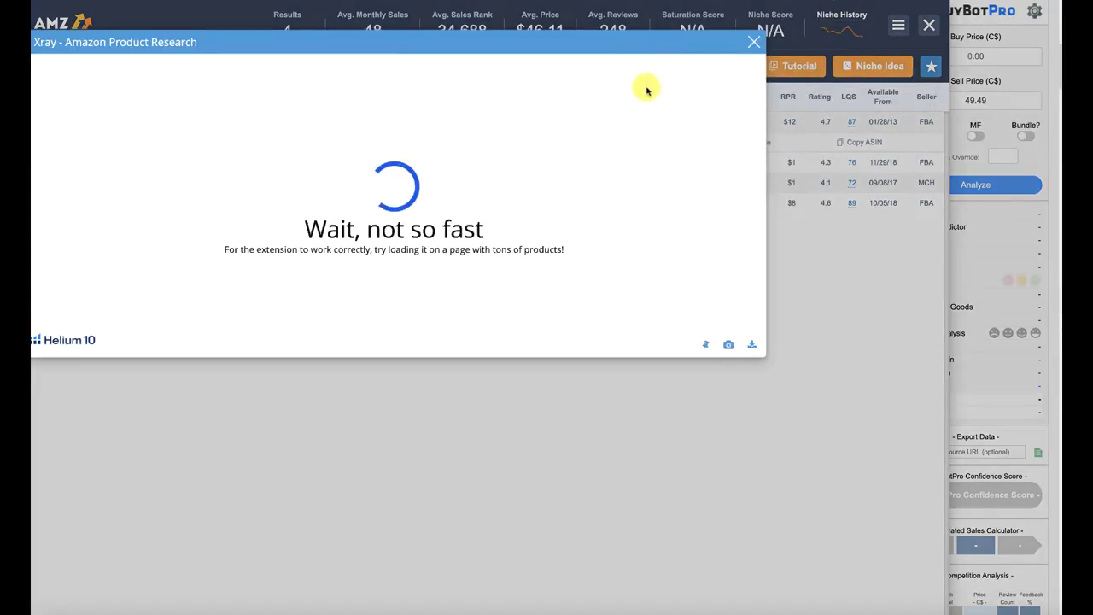
pyautogui.moveTo(520, 42); pyautogui.dragTo(675, 213)
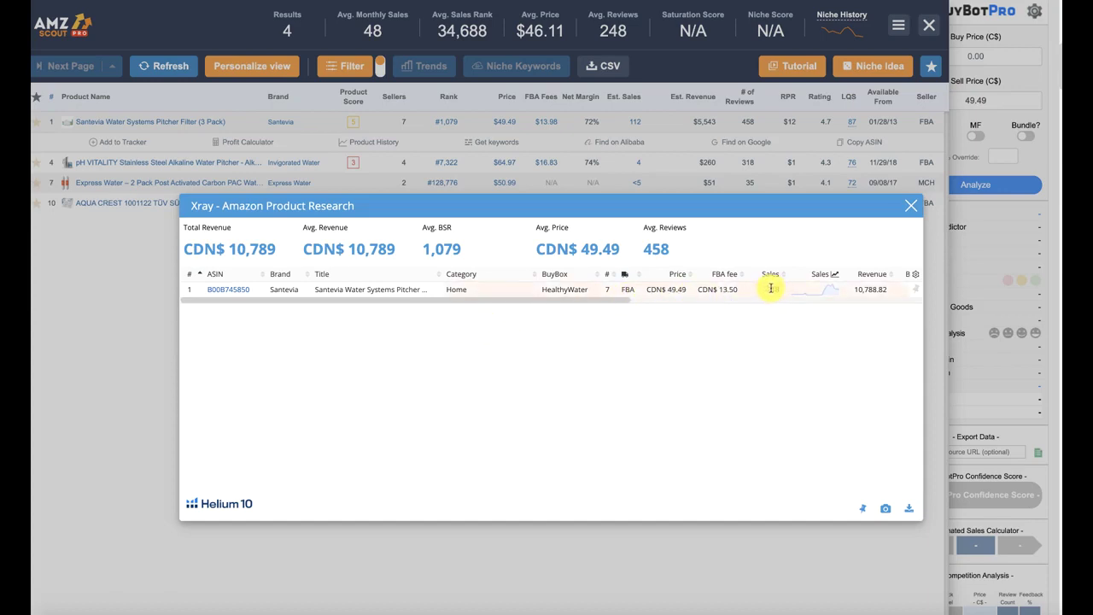
pyautogui.moveTo(622, 299); pyautogui.dragTo(677, 300)
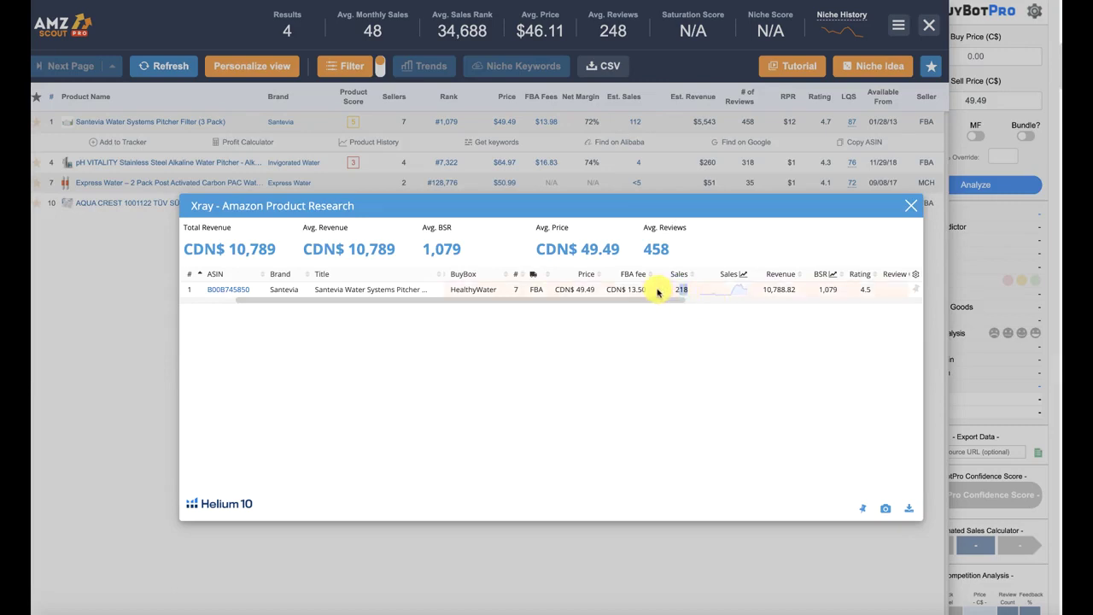
pyautogui.click(912, 205)
pyautogui.click(929, 25)
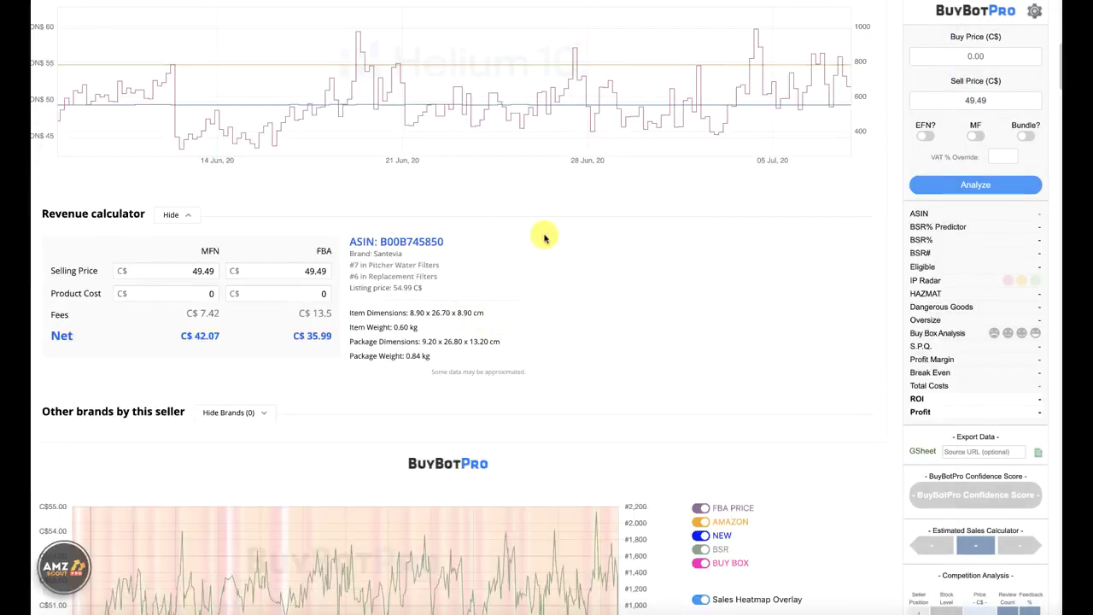
# Copy the brand name Santevia from the listing title and search Google for it in a new tab.
pyautogui.scroll(7, 546, 235)
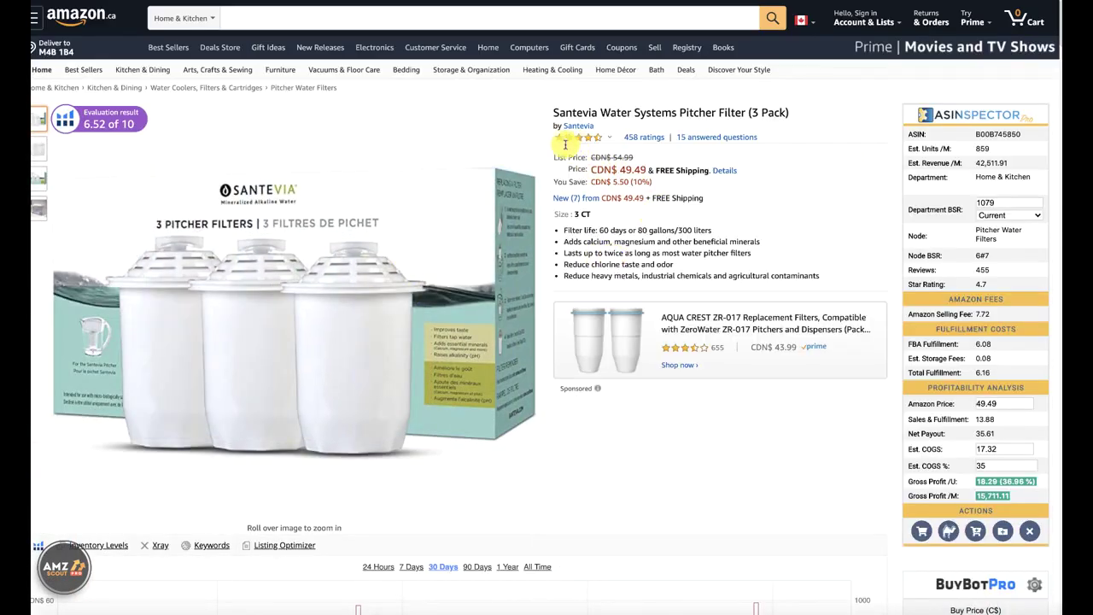
pyautogui.doubleClick(579, 112)
pyautogui.press('super+c')
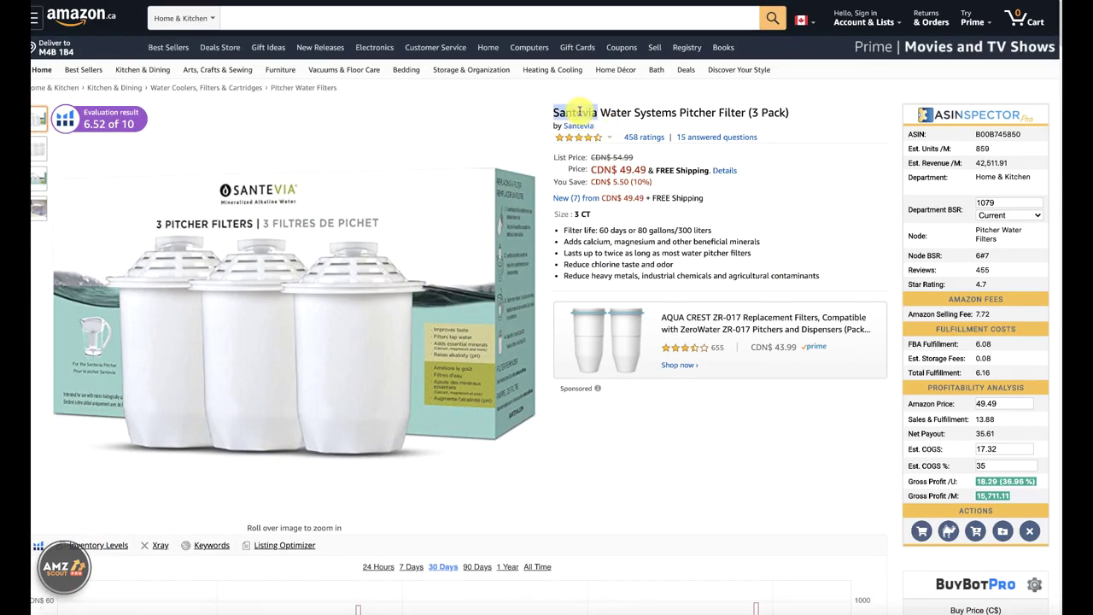
pyautogui.rightClick(579, 112)
pyautogui.click(603, 135)
pyautogui.press('super+t')
pyautogui.press('super+v')
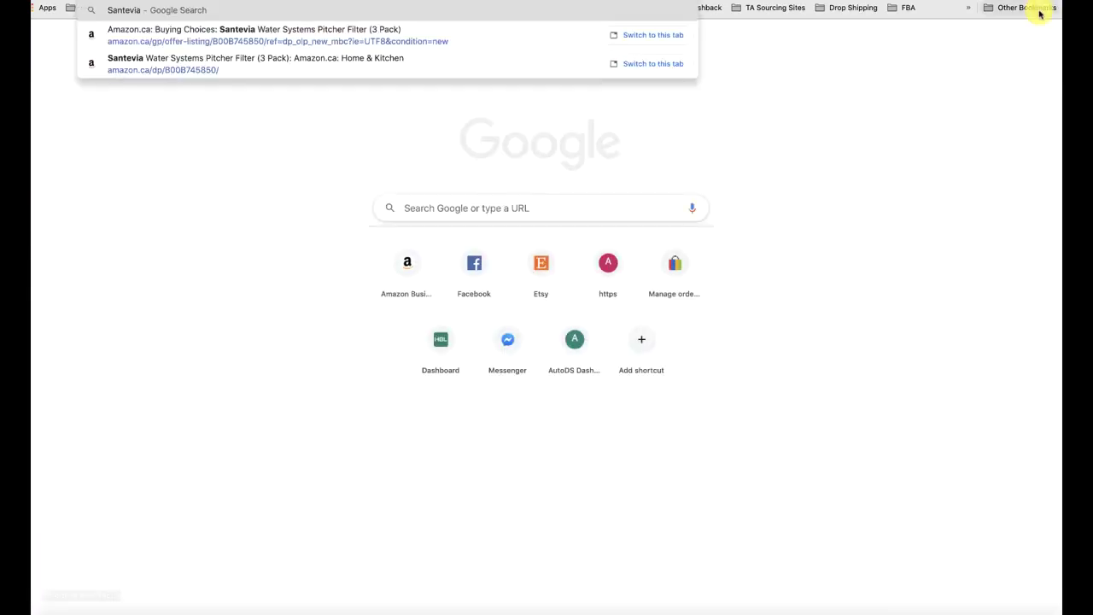
pyautogui.press('Return')
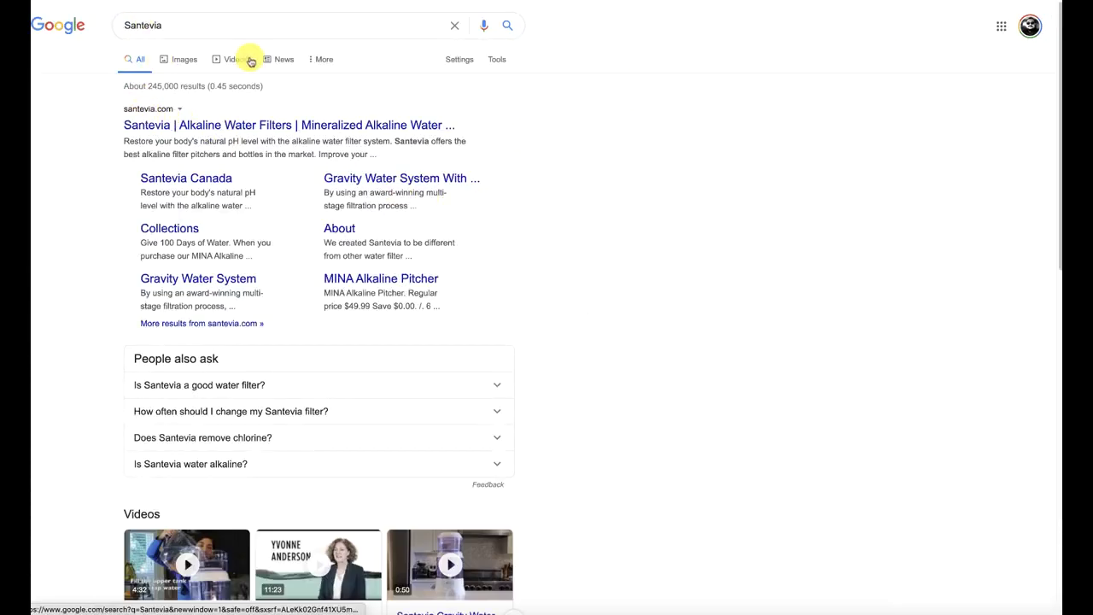
# Open Santevia's main website and its Santevia Canada site from the search results in separate tabs.
pyautogui.rightClick(262, 127)
pyautogui.click(290, 134)
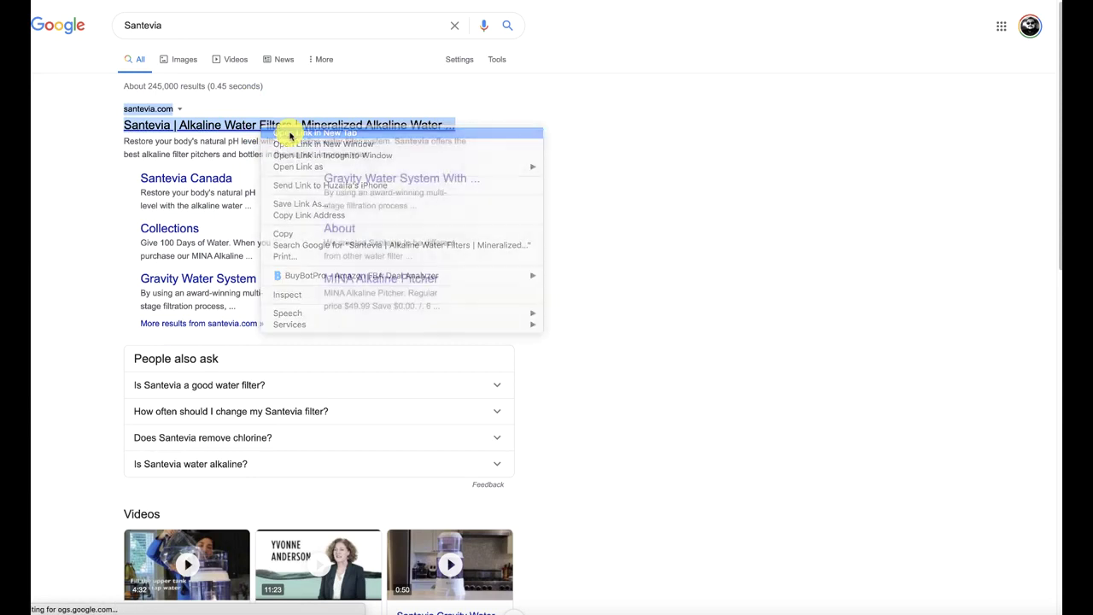
pyautogui.rightClick(164, 179)
pyautogui.click(184, 182)
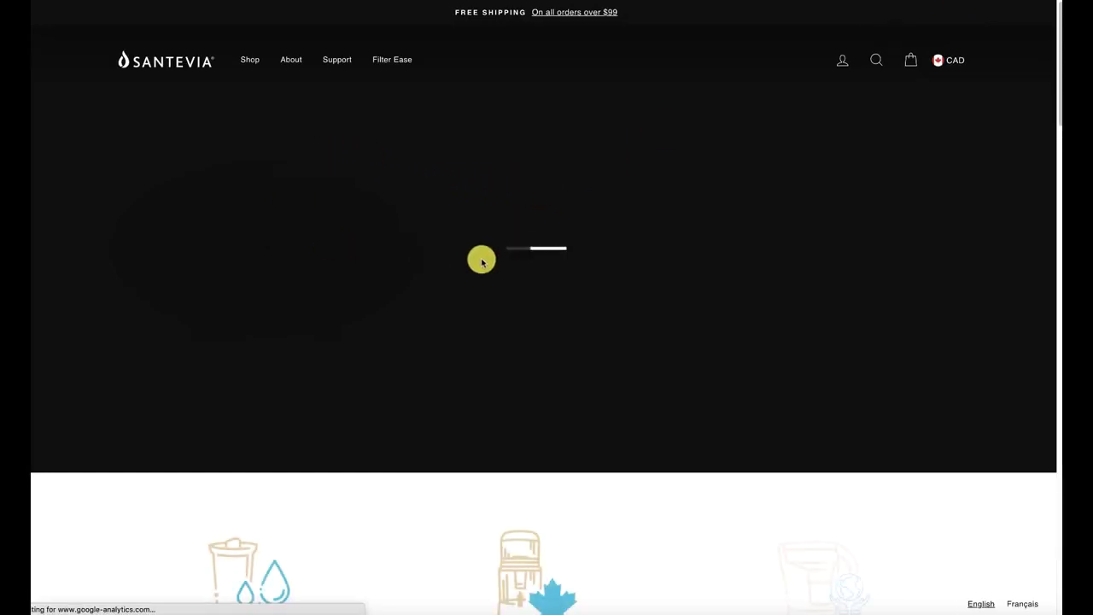
# Look through the Santevia Canada homepage, from its featured products and shop categories down to the footer.
pyautogui.scroll(-6, 481, 264)
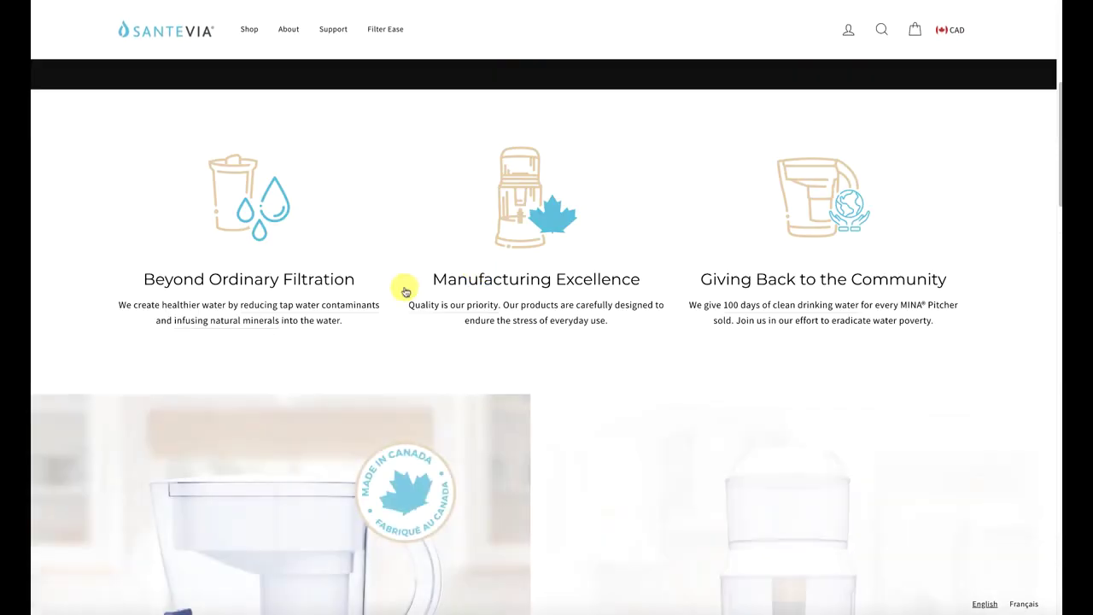
pyautogui.scroll(-5, 596, 271)
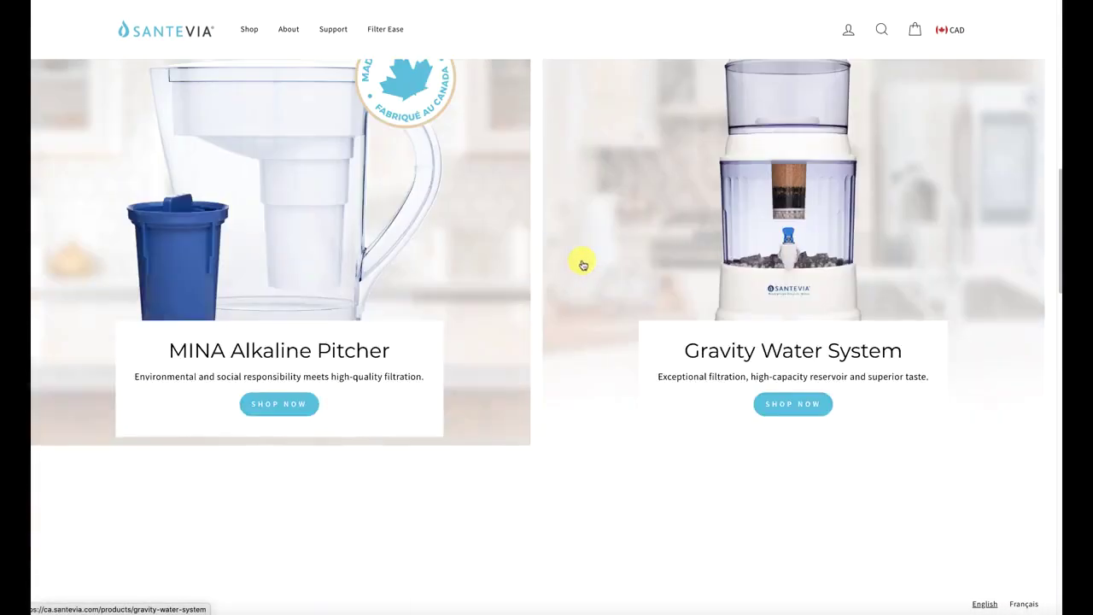
pyautogui.scroll(-5, 570, 262)
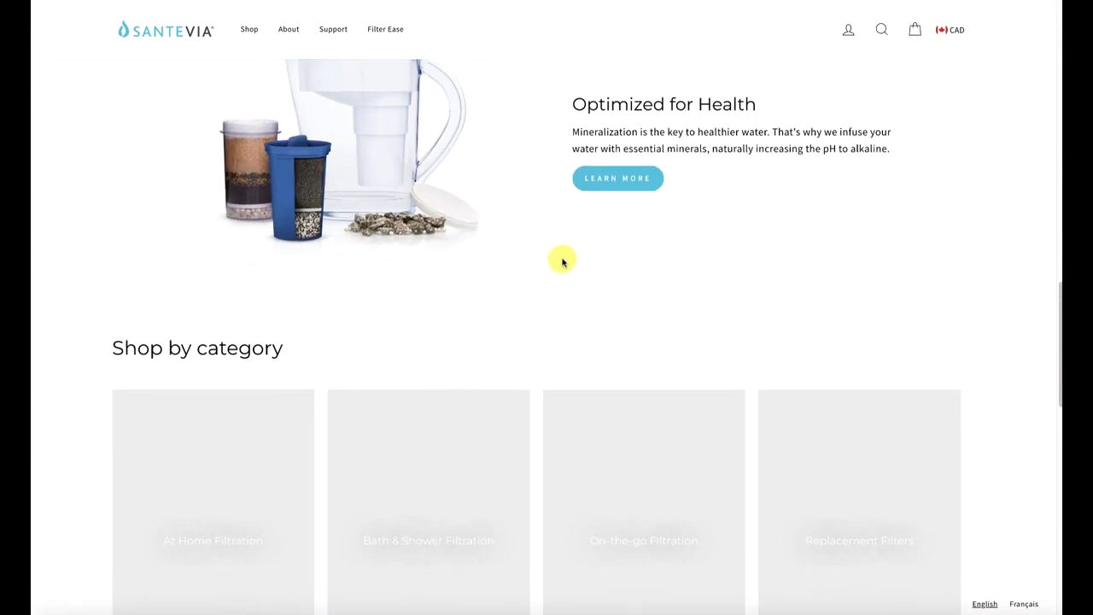
pyautogui.scroll(-6, 564, 261)
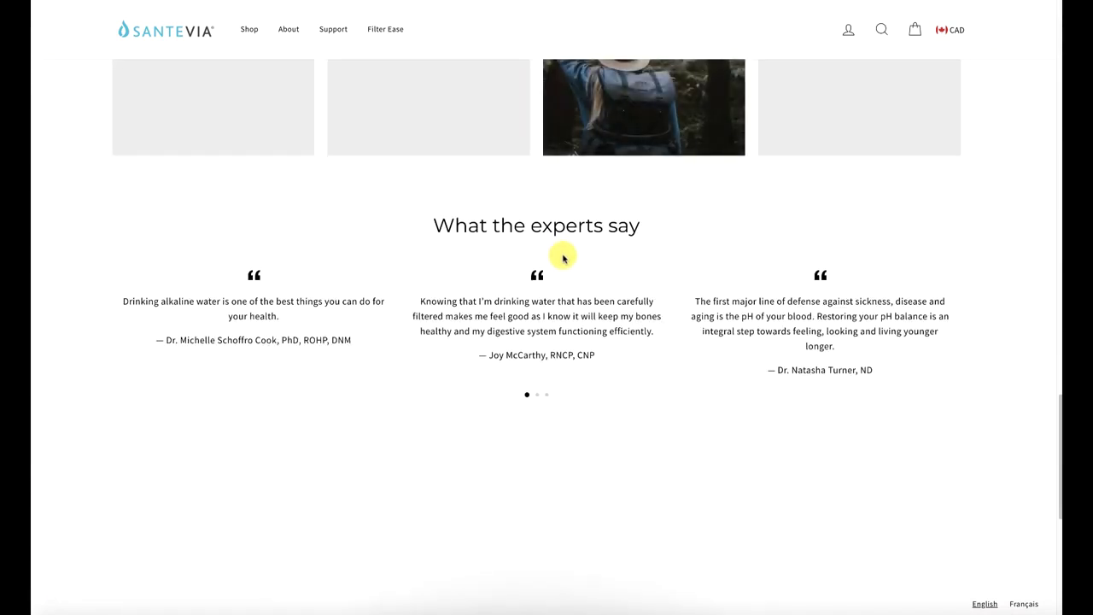
pyautogui.scroll(3, 562, 261)
pyautogui.scroll(-6, 557, 259)
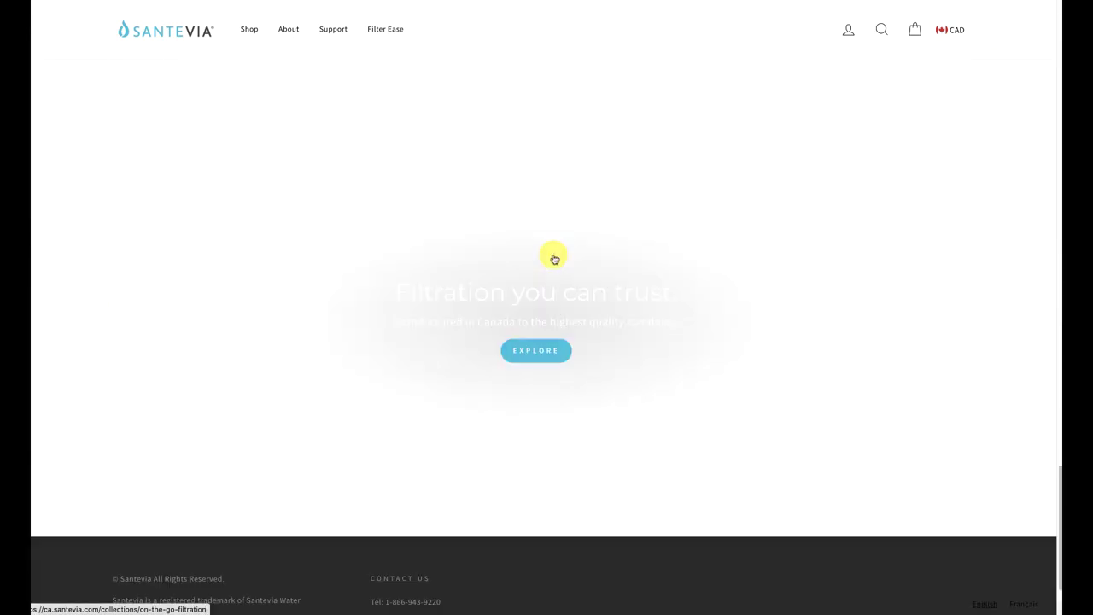
# Decline the 10% off sign-up offer on the Santevia Canada site and check the brand's contact details in the footer.
pyautogui.scroll(-1, 556, 259)
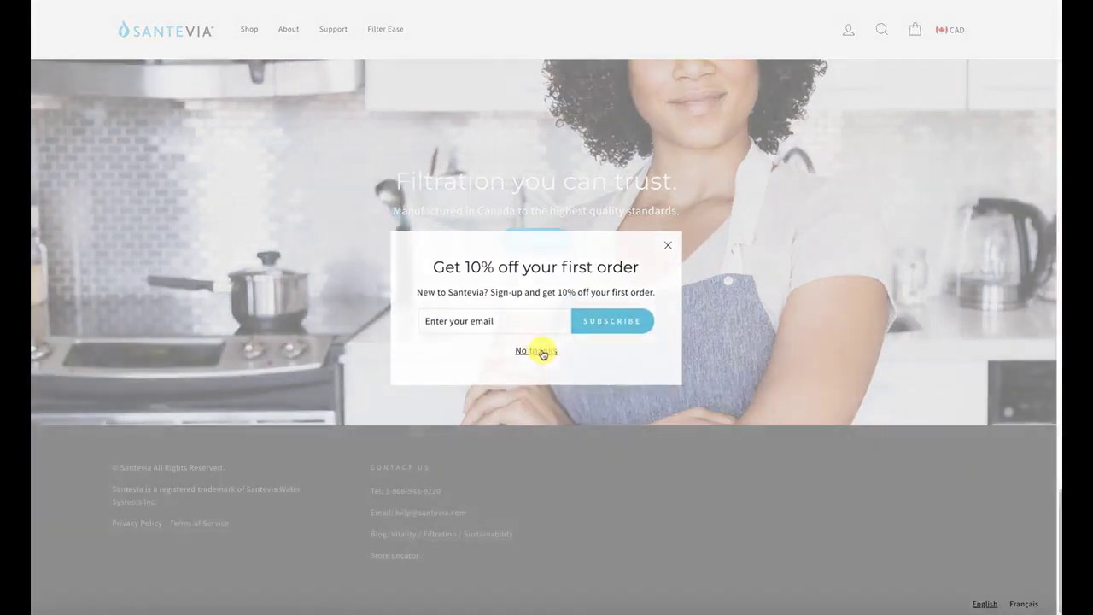
pyautogui.click(537, 351)
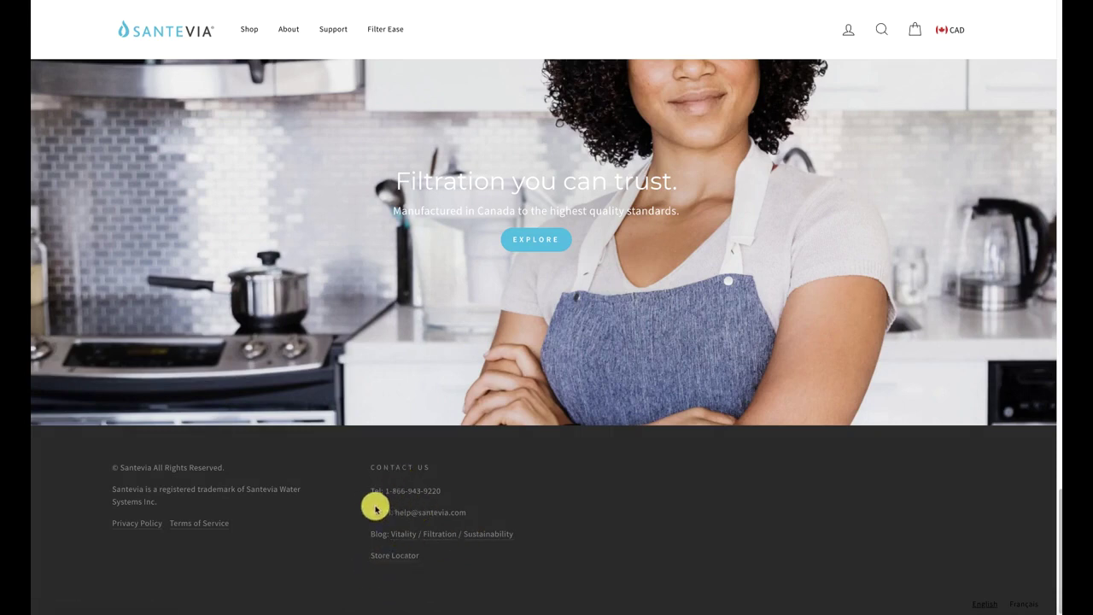
pyautogui.moveTo(383, 487); pyautogui.dragTo(458, 513)
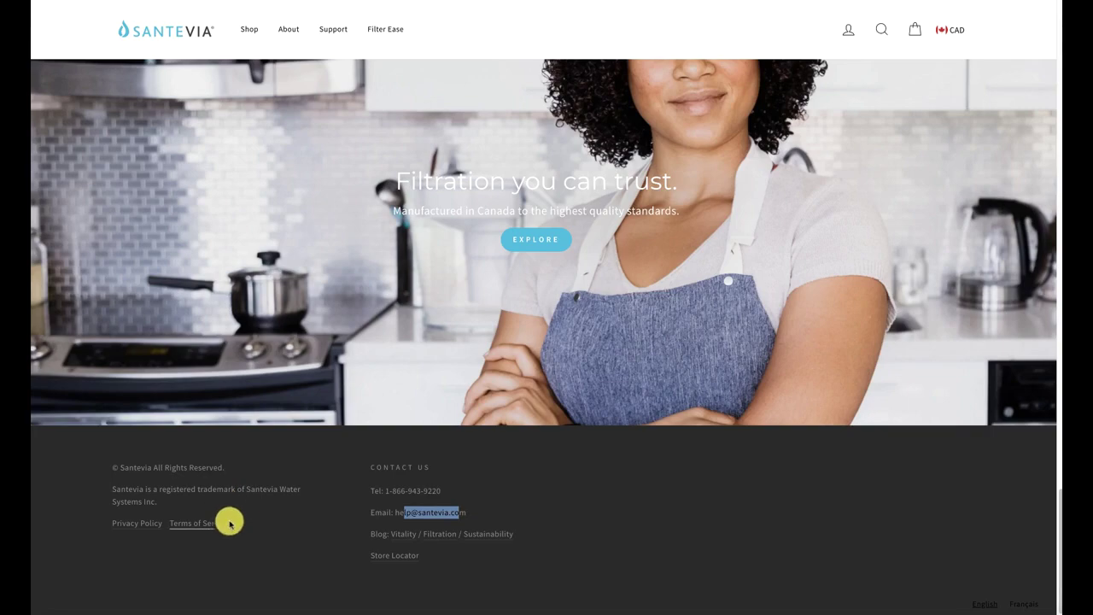
pyautogui.scroll(15, 452, 390)
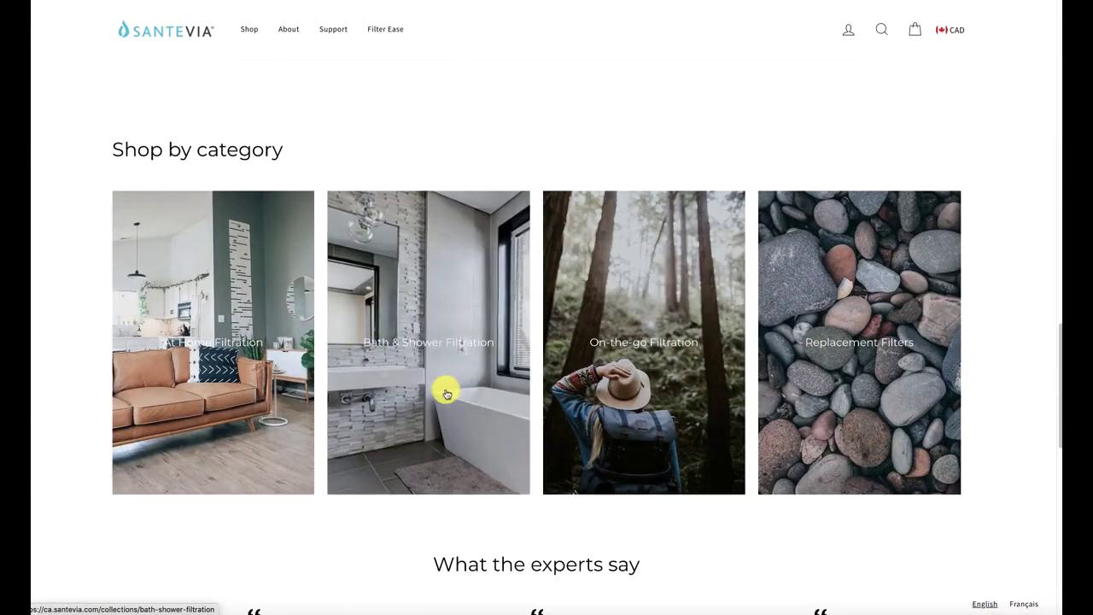
pyautogui.scroll(5, 444, 393)
pyautogui.scroll(3, 460, 374)
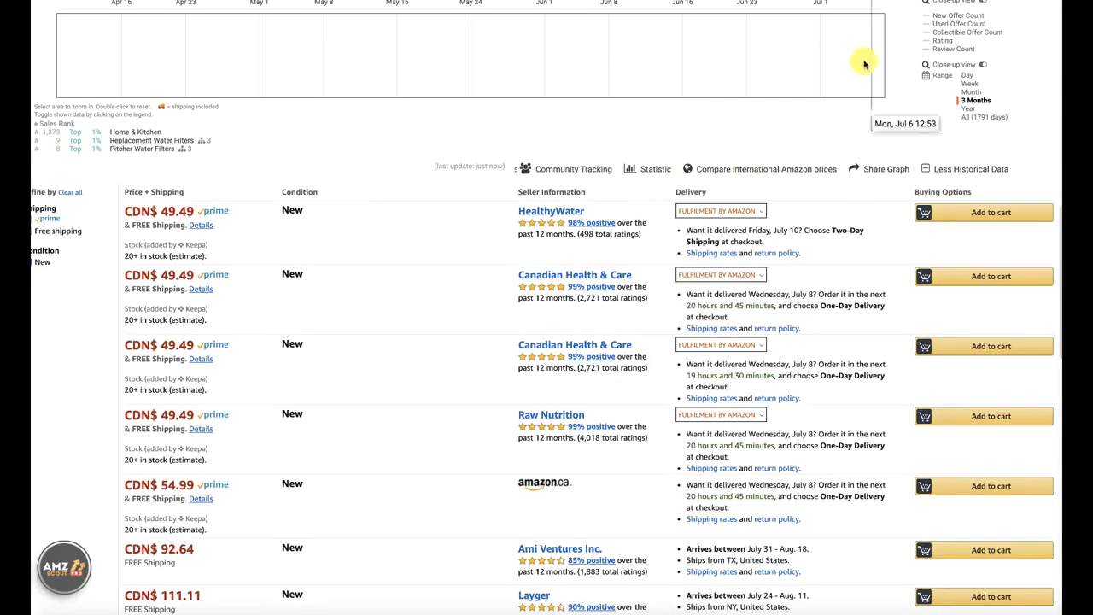
# Return to the Santevia pitcher filter's Amazon listing and check the product title and pack size.
pyautogui.scroll(8, 797, 111)
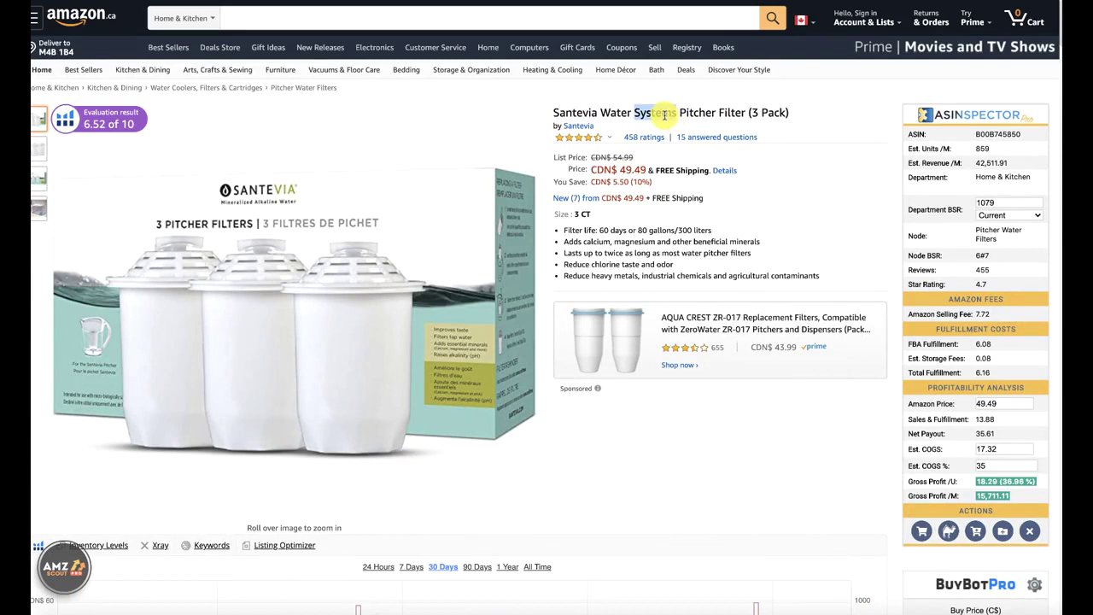
pyautogui.moveTo(664, 114); pyautogui.dragTo(676, 114)
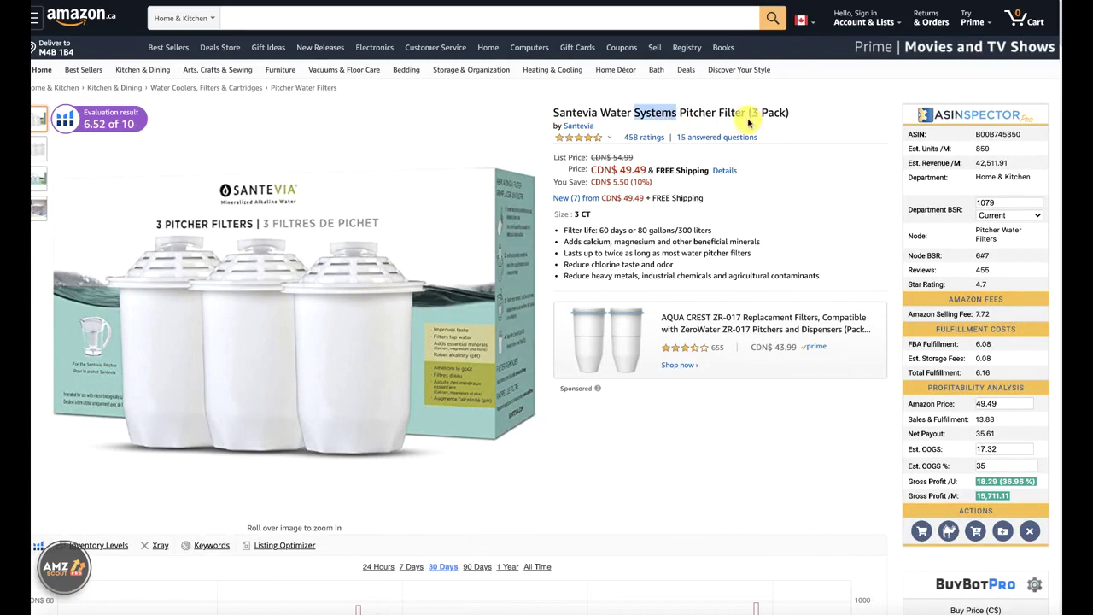
pyautogui.moveTo(760, 114); pyautogui.dragTo(779, 111)
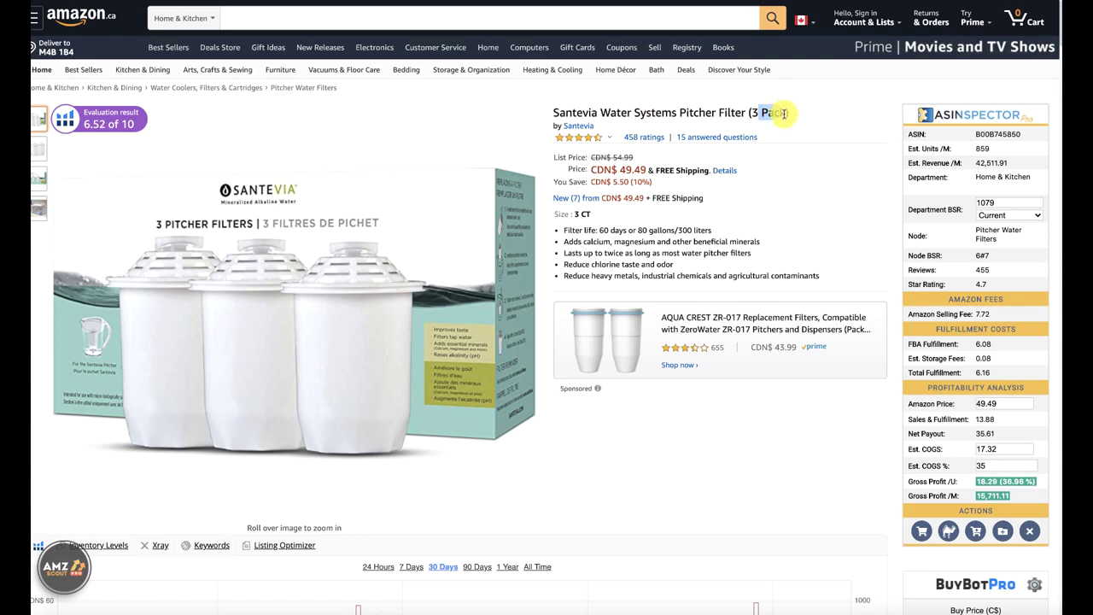
pyautogui.moveTo(772, 125); pyautogui.dragTo(786, 114)
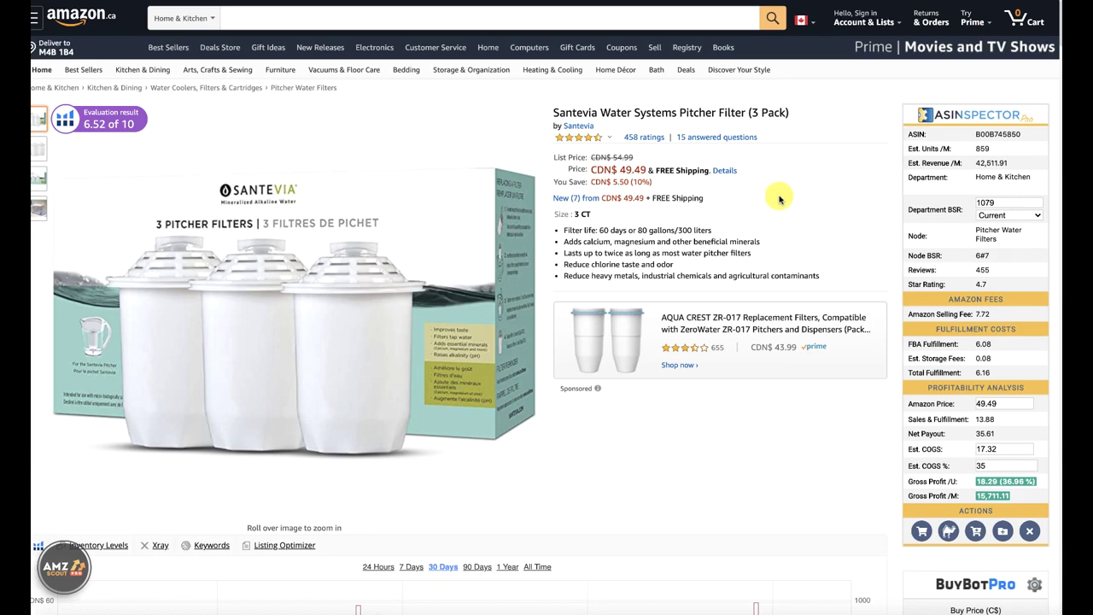
# Review the pitcher filter listing's price, sales rank and new offer count charts.
pyautogui.scroll(-15, 779, 205)
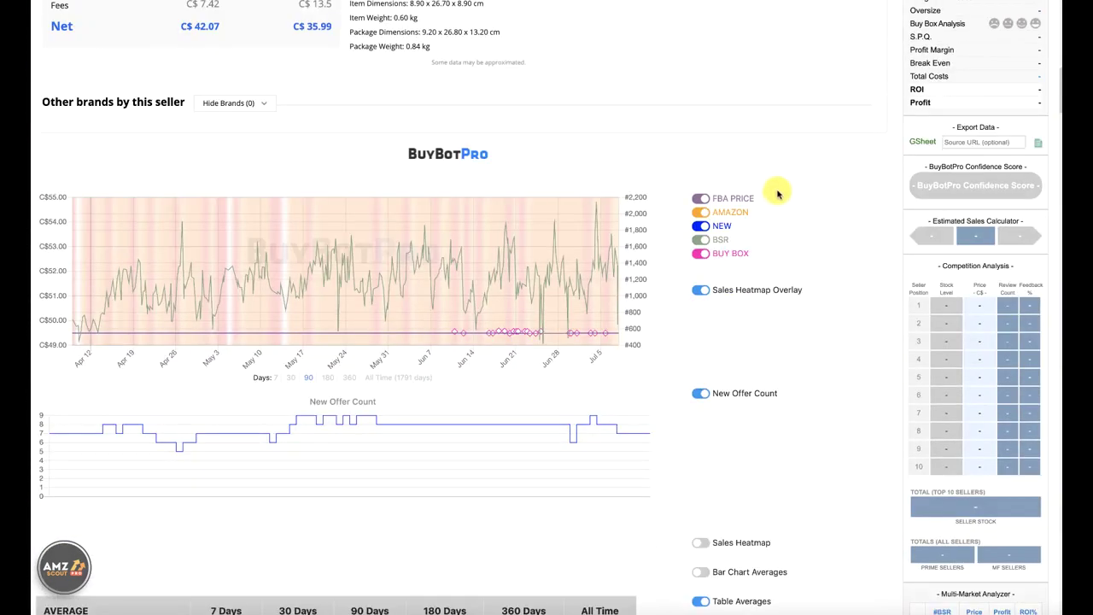
pyautogui.scroll(7, 788, 191)
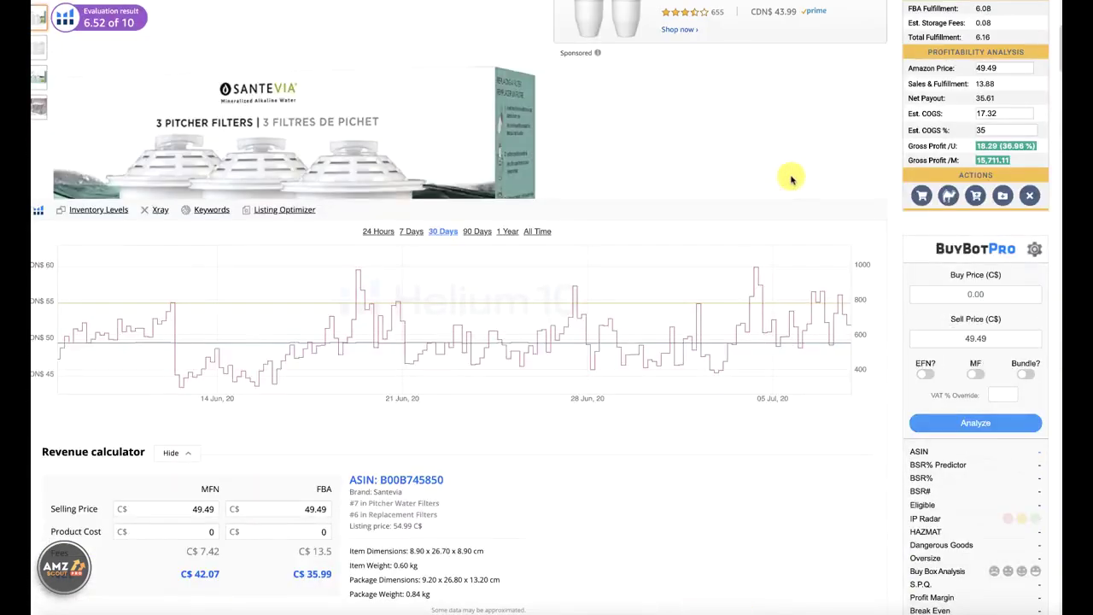
pyautogui.scroll(4, 789, 190)
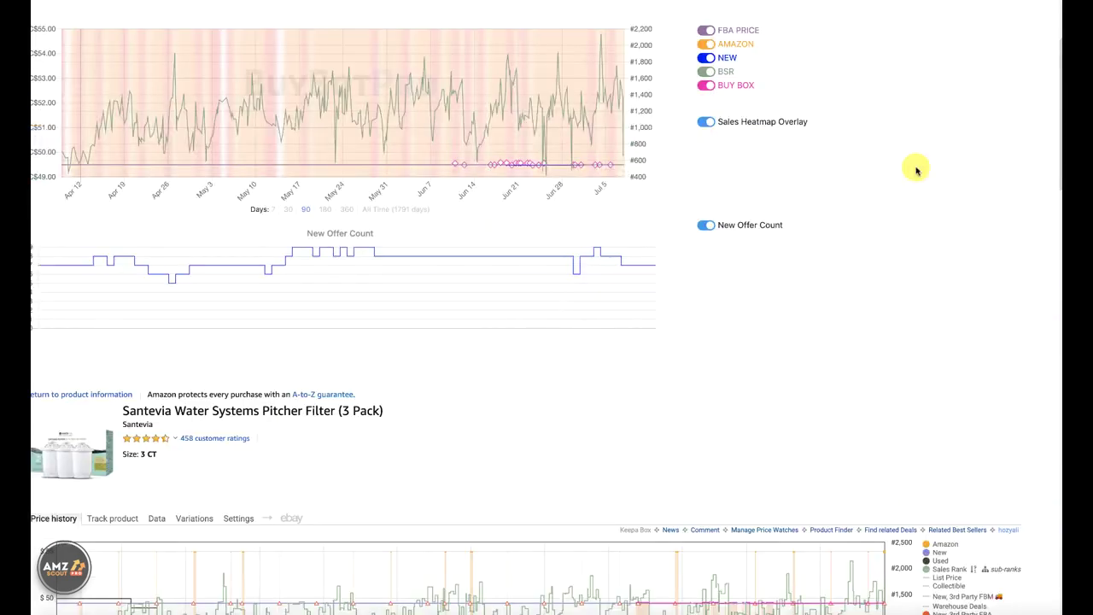
# Switch to Santevia's US website, decline the 10% off sign-up offer and look over the homepage.
pyautogui.scroll(3, 916, 170)
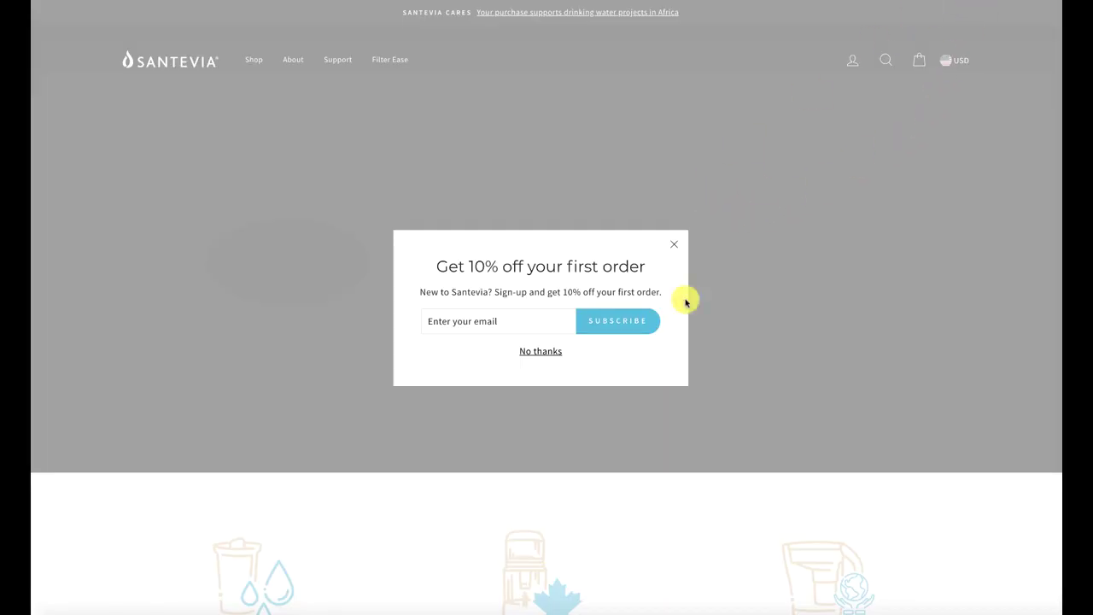
pyautogui.click(538, 352)
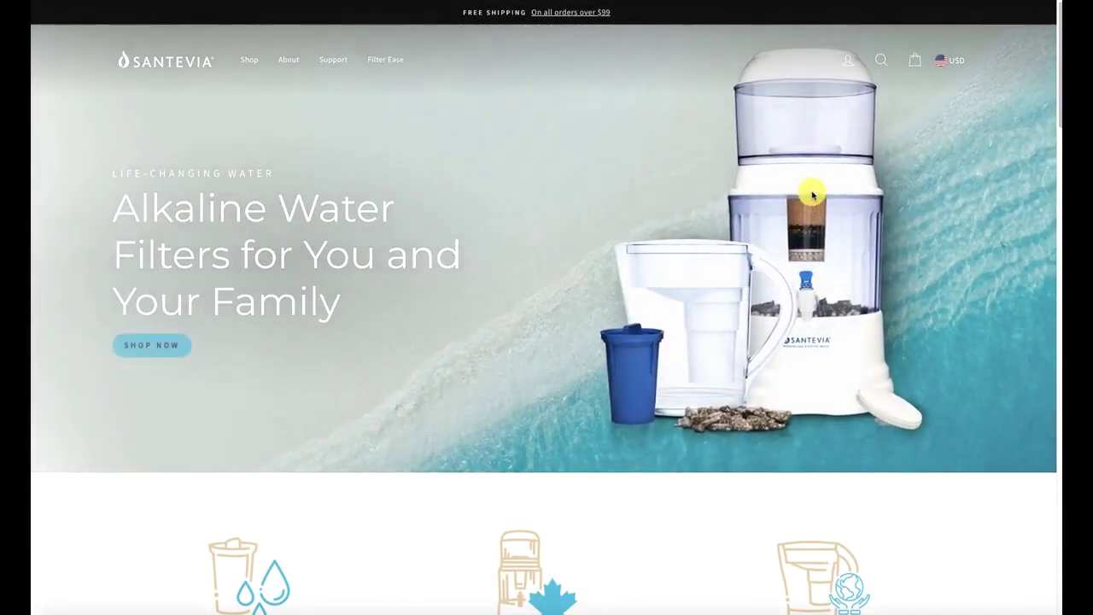
pyautogui.scroll(-6, 812, 195)
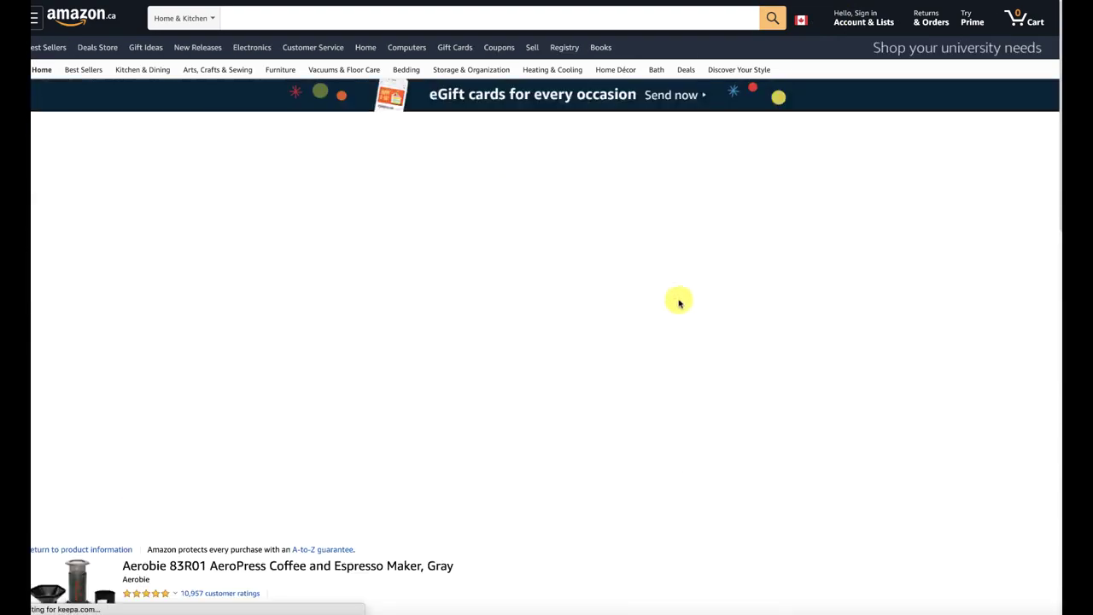
# Review the new offers and 3-month price history of the Aerobie AeroPress coffee maker, including mid-May new and Buy Box prices.
pyautogui.scroll(-6, 654, 324)
pyautogui.scroll(-3, 588, 282)
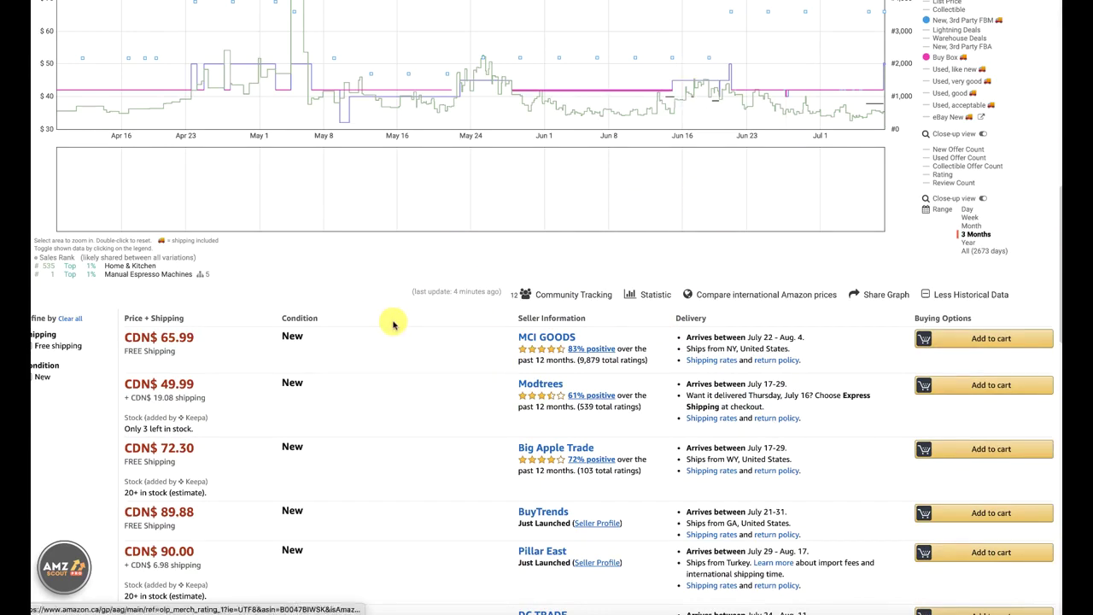
pyautogui.scroll(5, 376, 310)
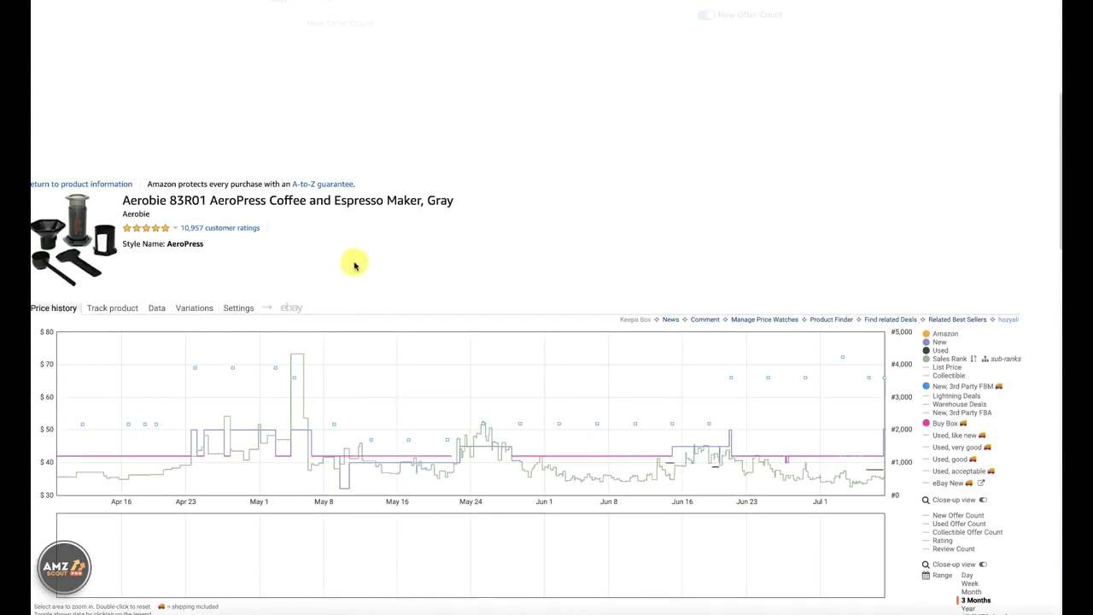
pyautogui.scroll(-3, 354, 261)
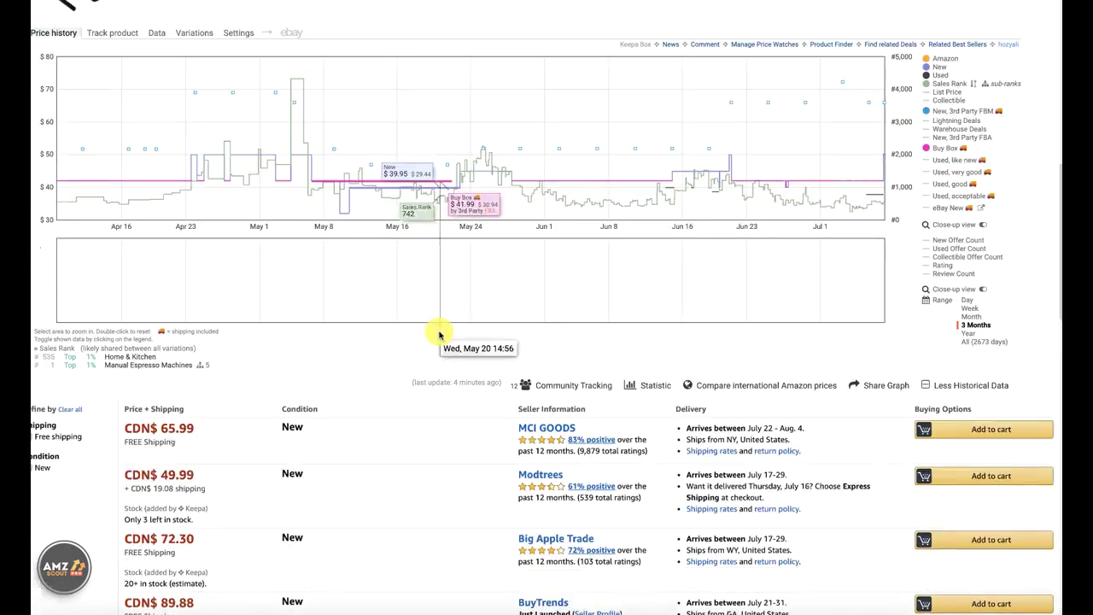
pyautogui.scroll(-4, 442, 337)
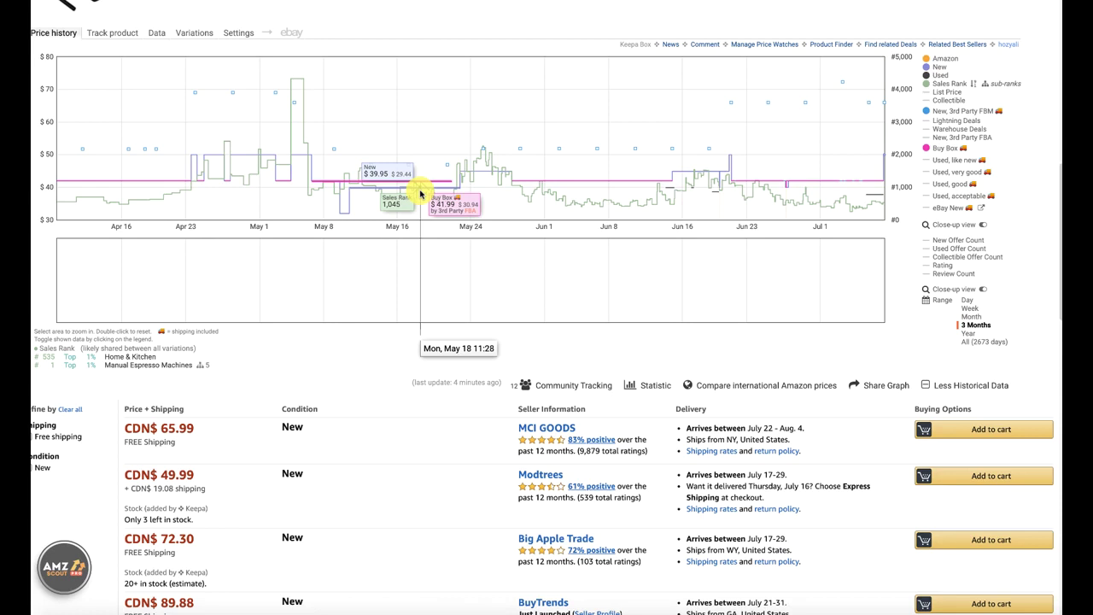
pyautogui.scroll(1, 444, 184)
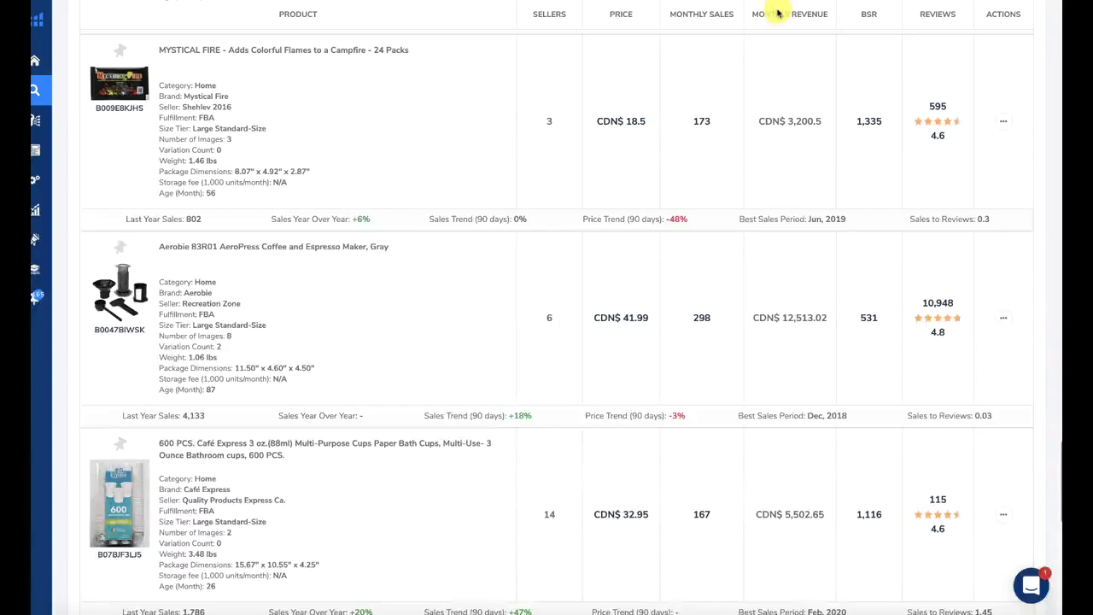
# Browse the products on results page 2 and open the Amazon listing of the Collapsible Silicone Microwave Hot Air Popcorn Popper Bowl.
pyautogui.scroll(1, 124, 305)
pyautogui.scroll(8, 124, 305)
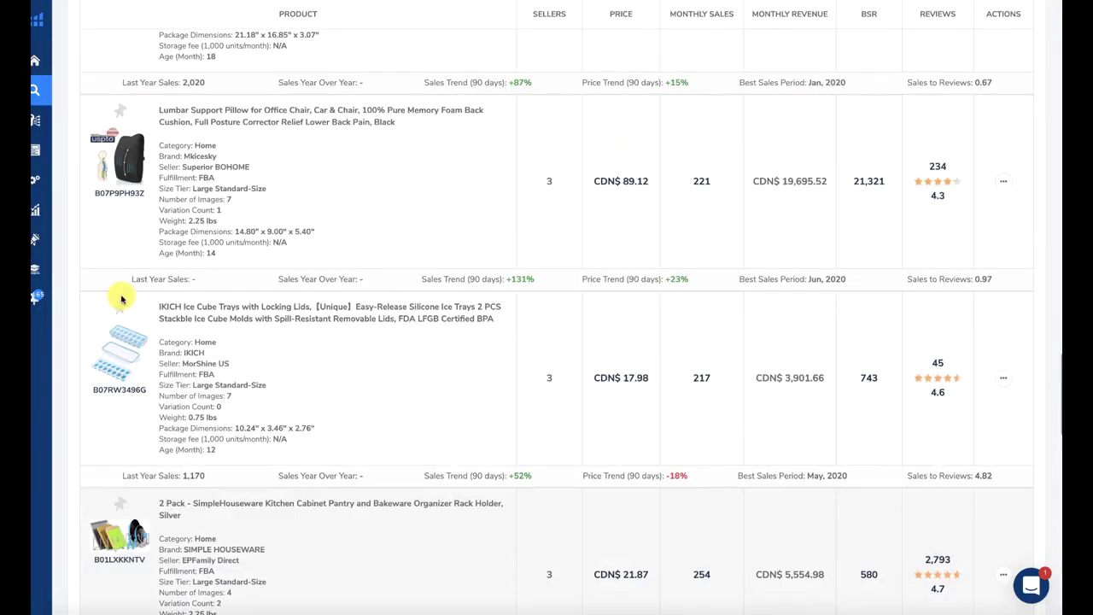
pyautogui.scroll(1, 122, 299)
pyautogui.scroll(-8, 121, 298)
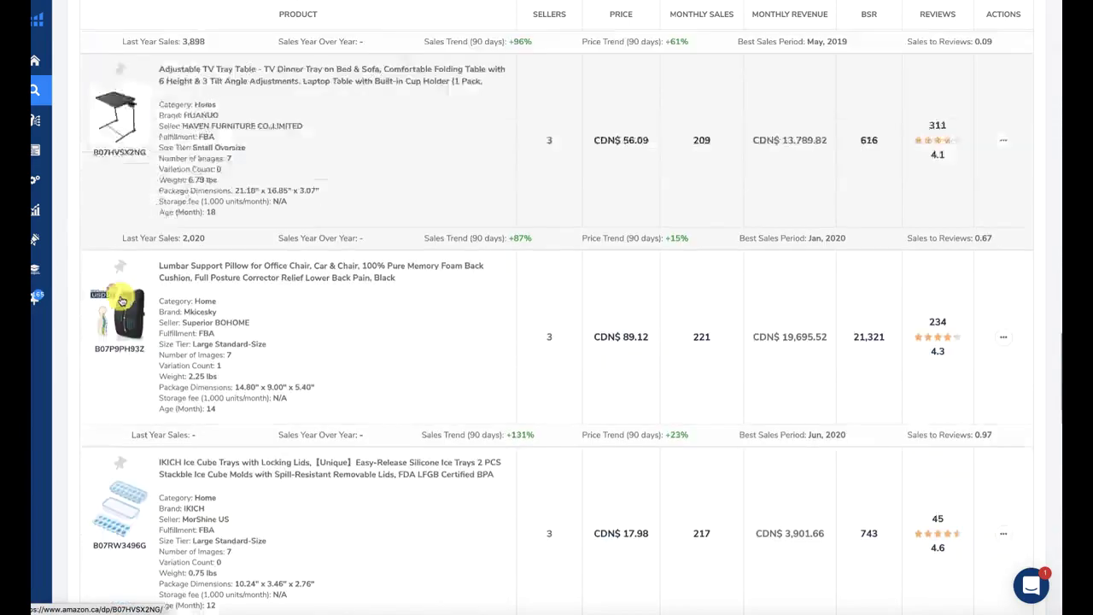
pyautogui.scroll(-7, 122, 299)
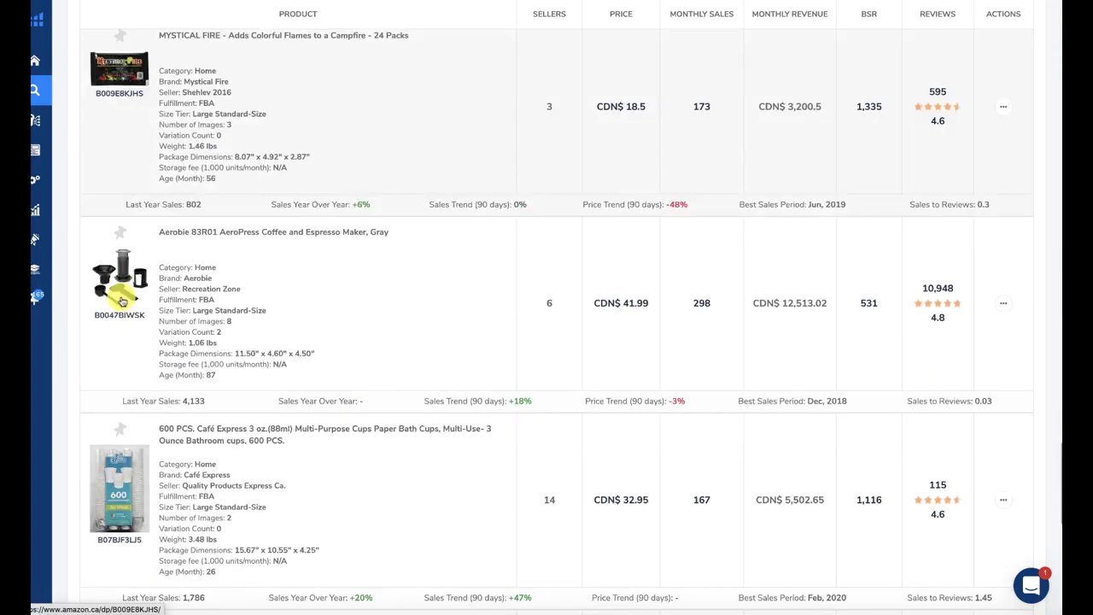
pyautogui.scroll(-2, 121, 301)
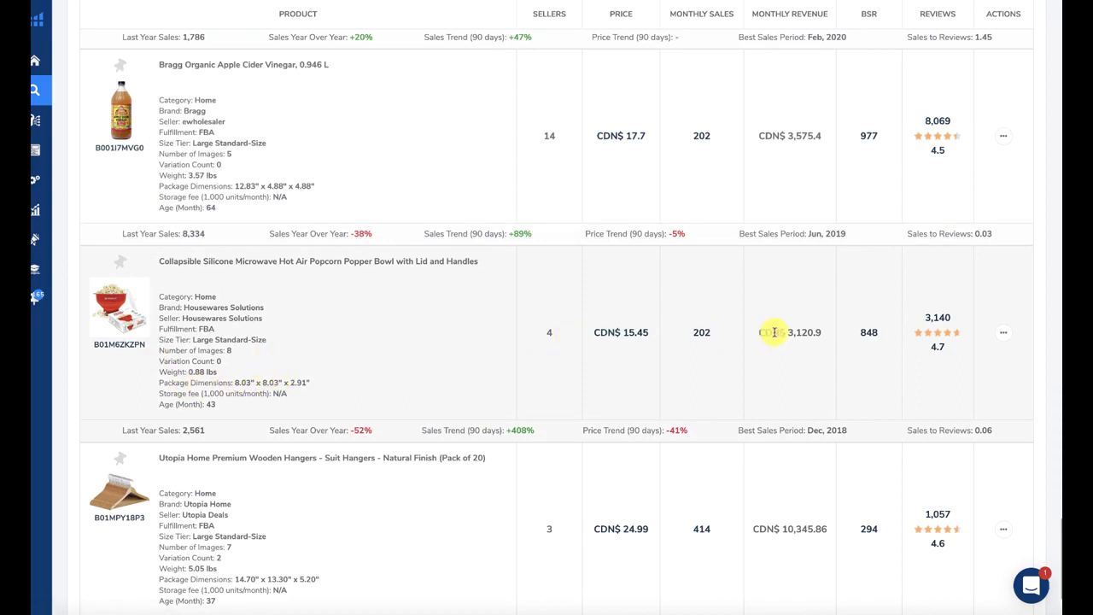
pyautogui.scroll(-1, 316, 310)
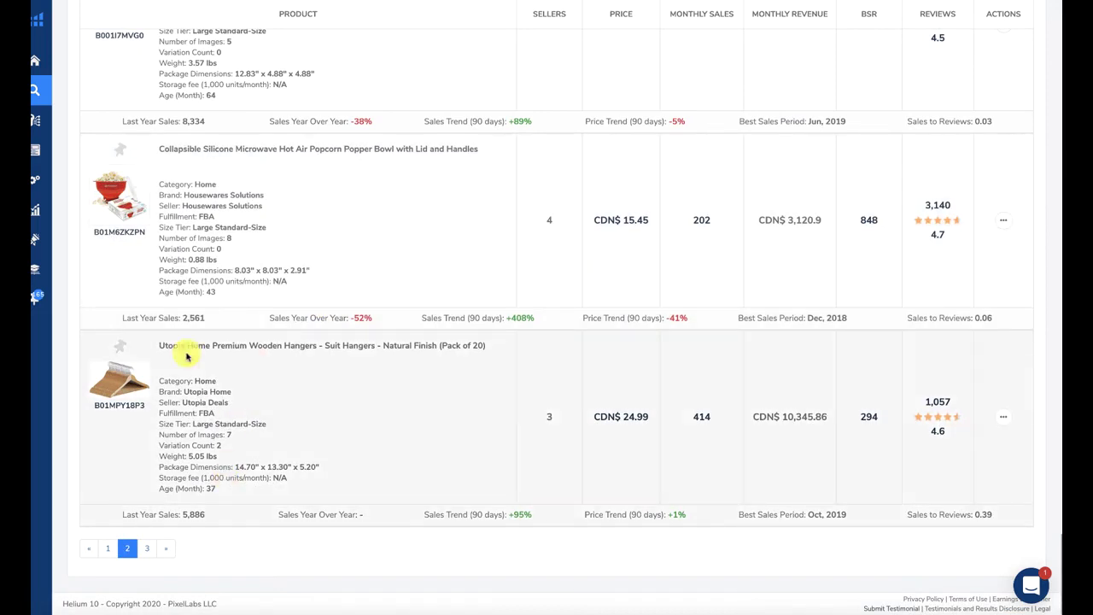
pyautogui.click(123, 204)
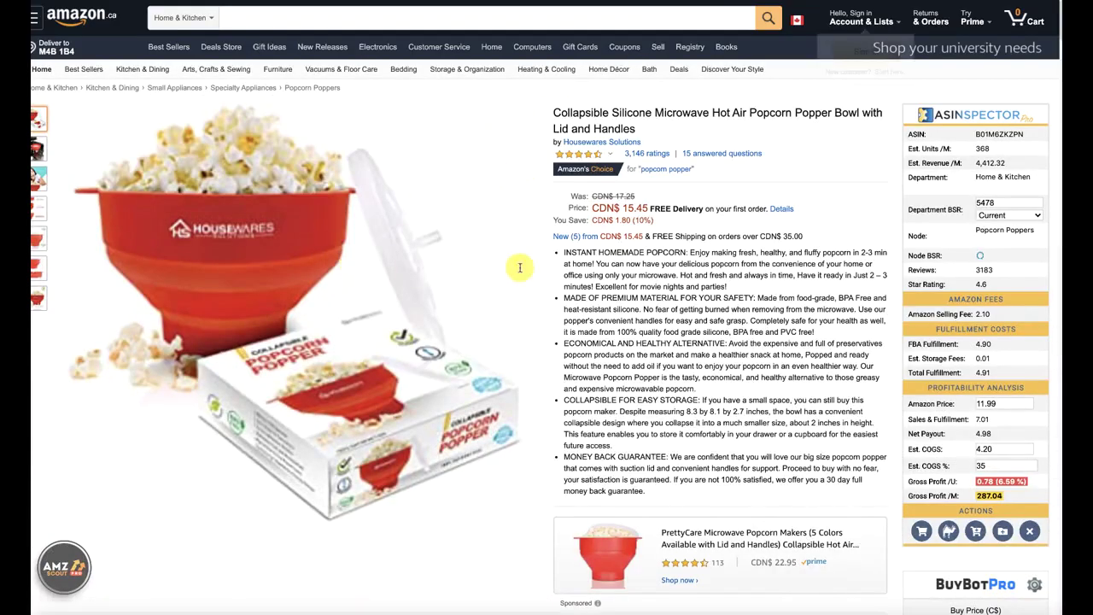
# Open the popcorn popper's new offers in a separate tab, look over its listing details, and switch to the offers page.
pyautogui.rightClick(597, 238)
pyautogui.click(662, 273)
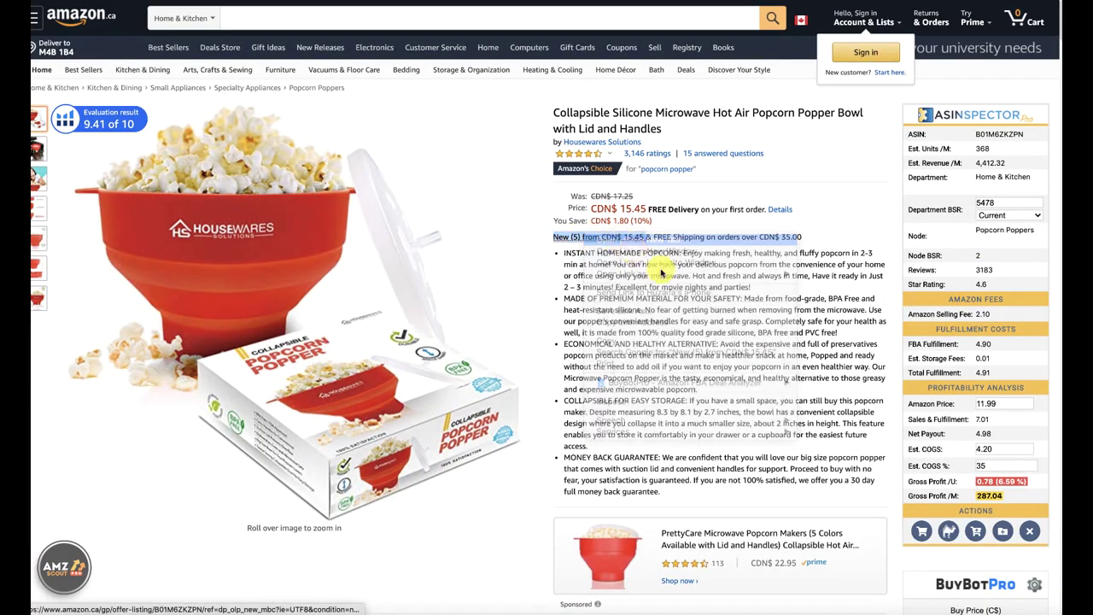
pyautogui.scroll(-1, 715, 303)
pyautogui.scroll(-3, 733, 302)
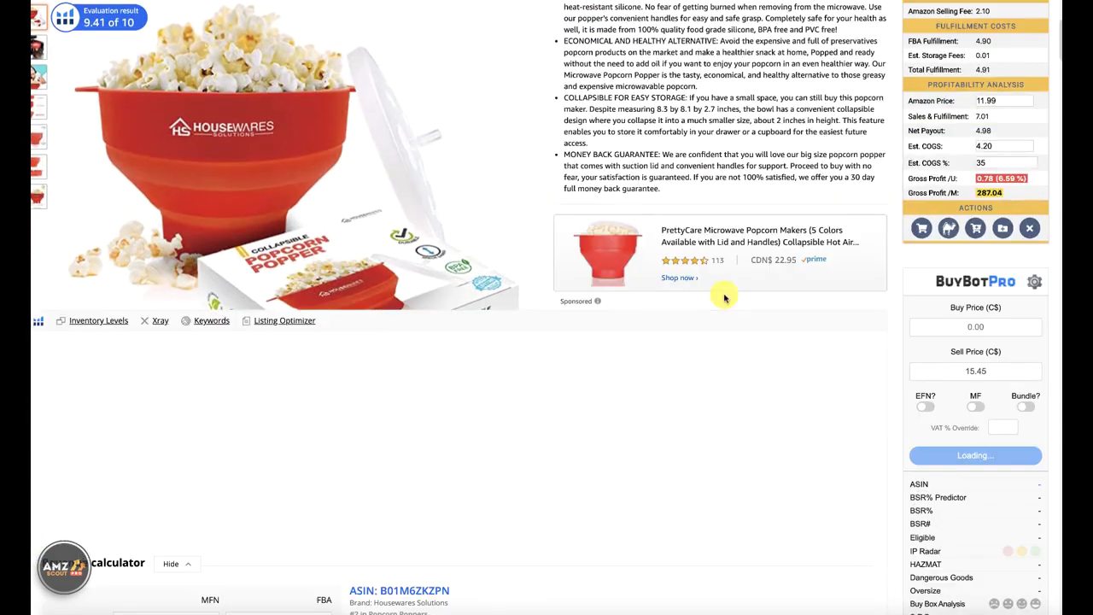
pyautogui.scroll(3, 722, 296)
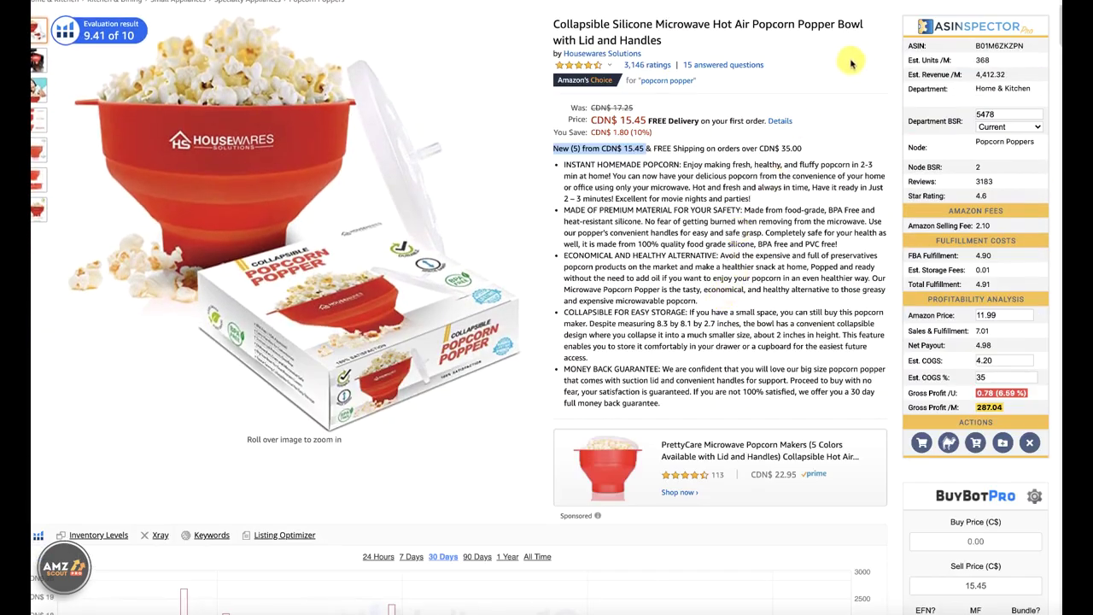
pyautogui.click(854, 2)
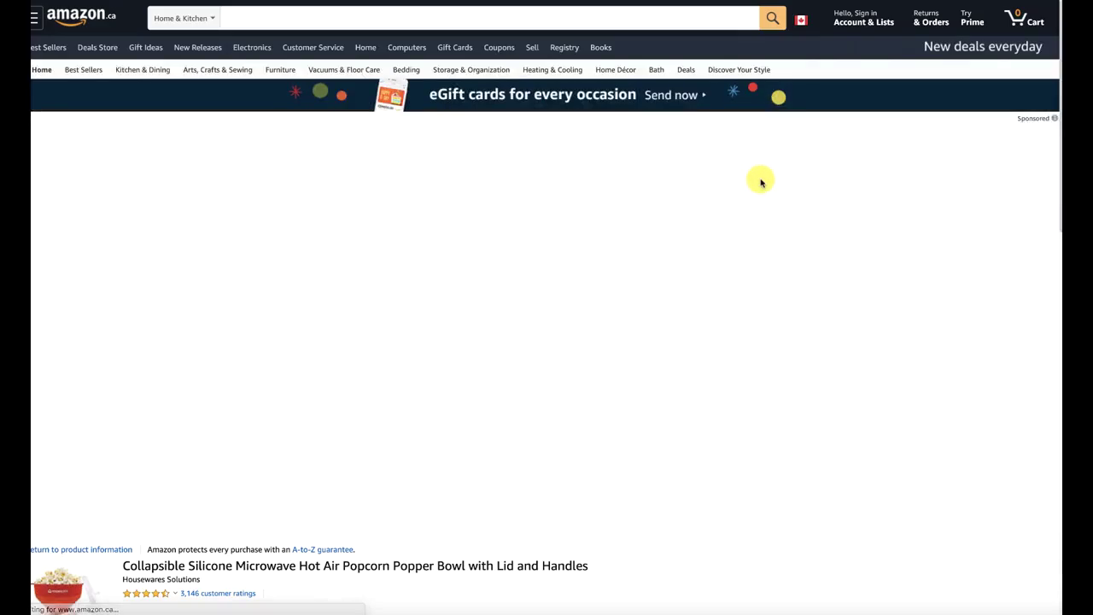
# Review the popcorn popper's sellers, shipping origins and Prime price, along with its brand, price history and new offer count chart.
pyautogui.scroll(-6, 732, 144)
pyautogui.scroll(-3, 732, 142)
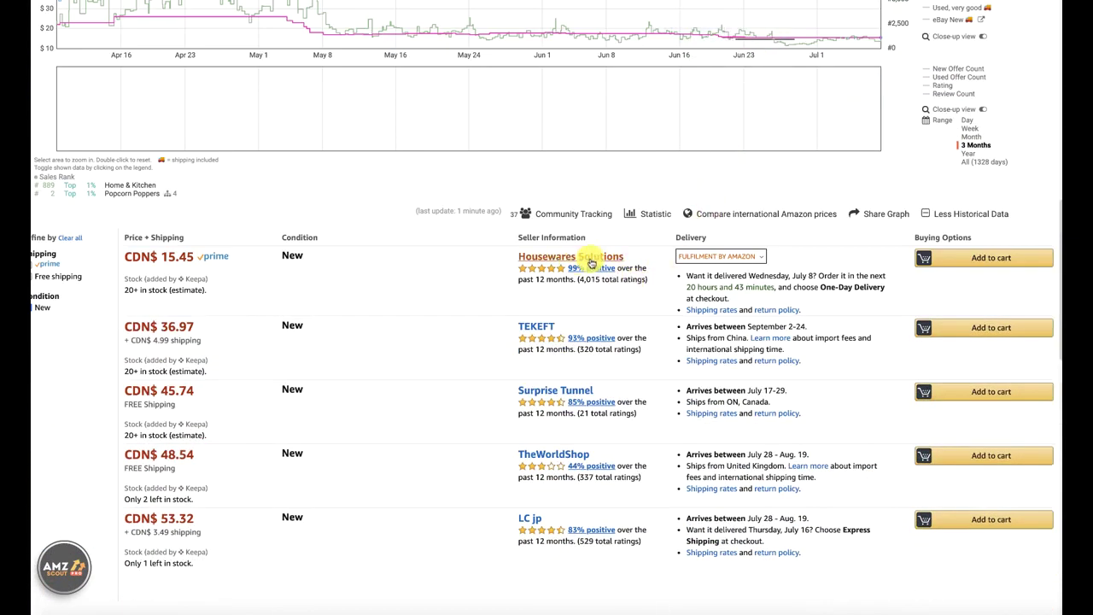
pyautogui.scroll(10, 640, 107)
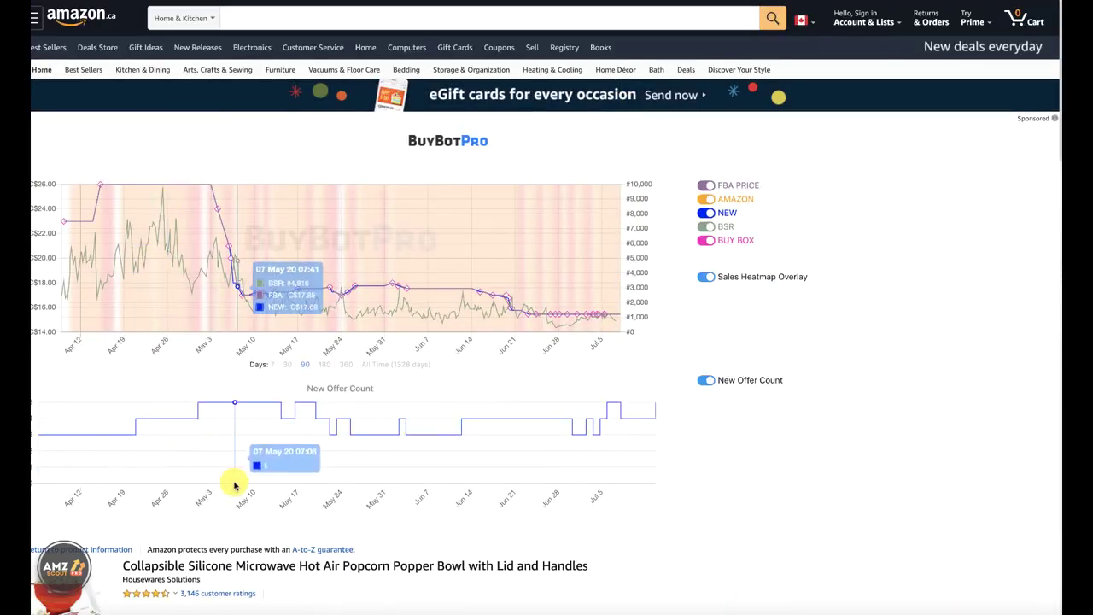
pyautogui.moveTo(147, 579); pyautogui.dragTo(214, 578)
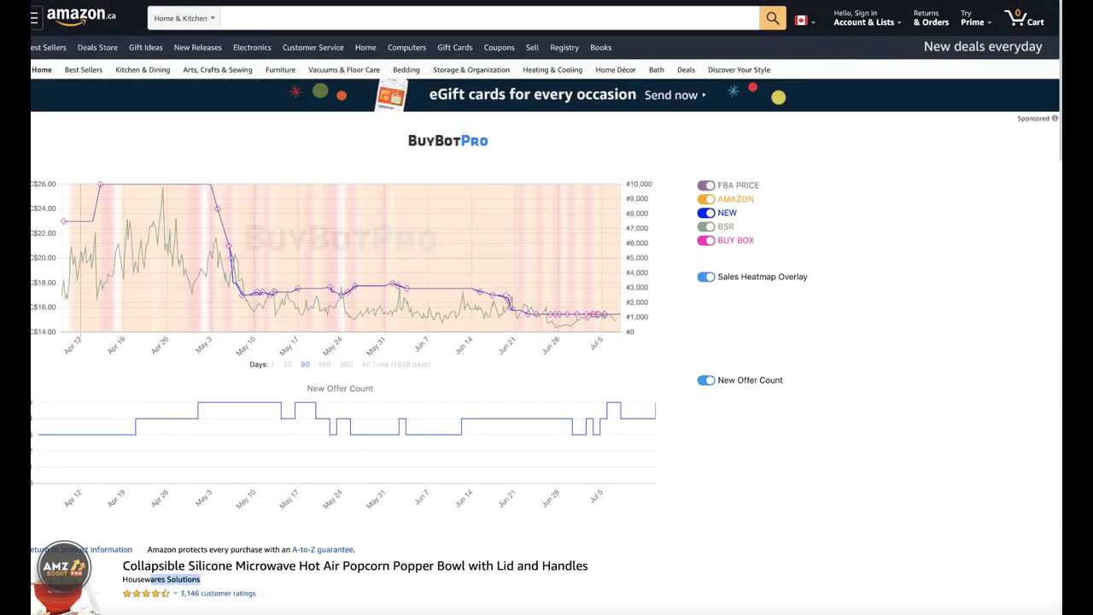
pyautogui.scroll(-10, 638, 217)
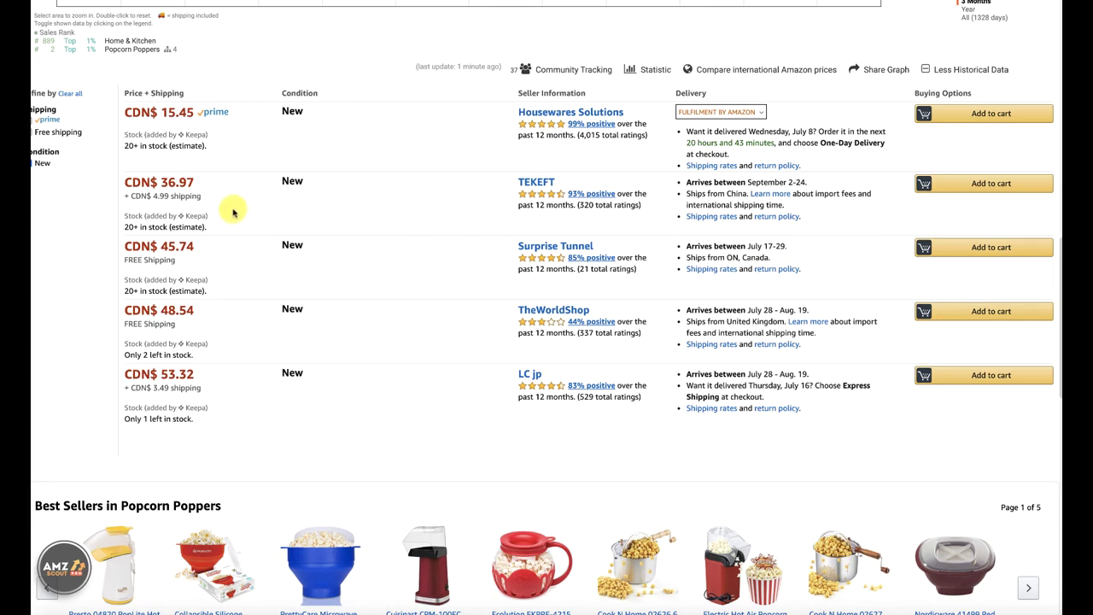
pyautogui.moveTo(687, 194); pyautogui.dragTo(748, 194)
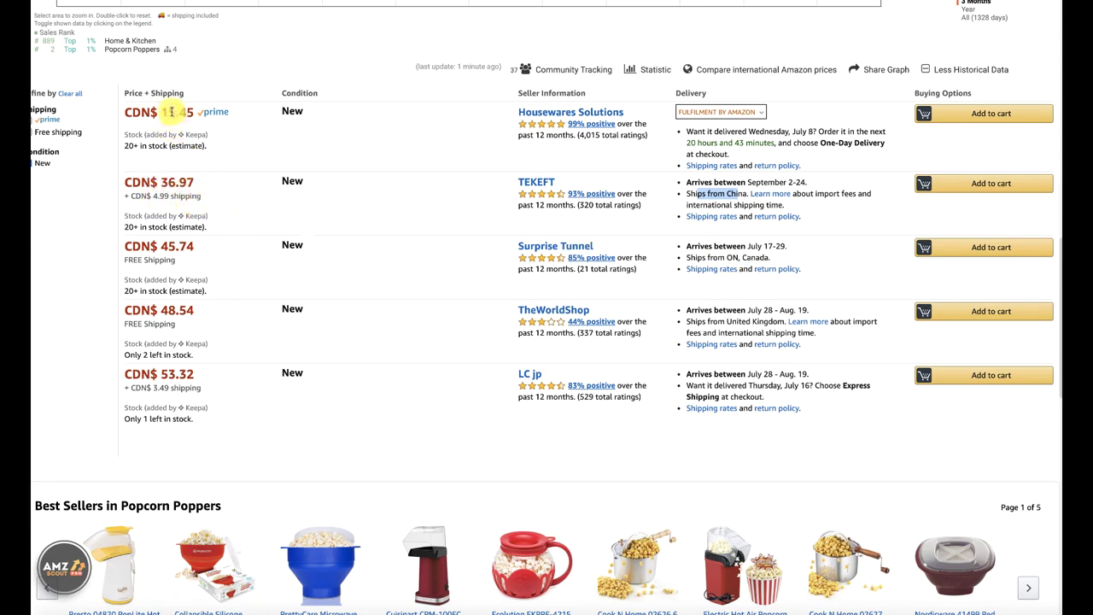
pyautogui.moveTo(167, 112); pyautogui.dragTo(195, 112)
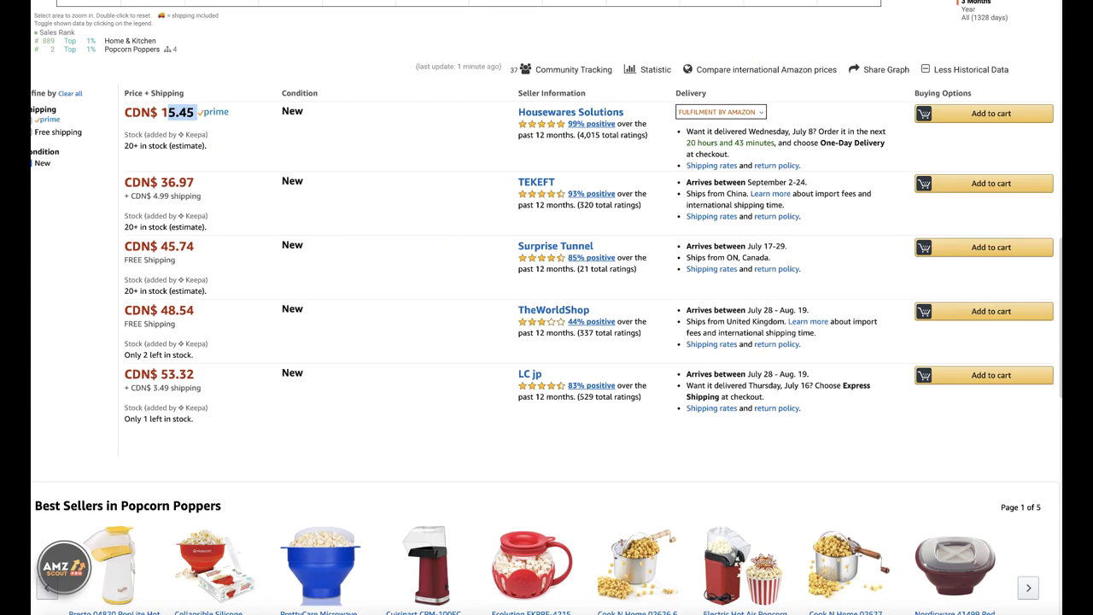
pyautogui.scroll(10, 805, 26)
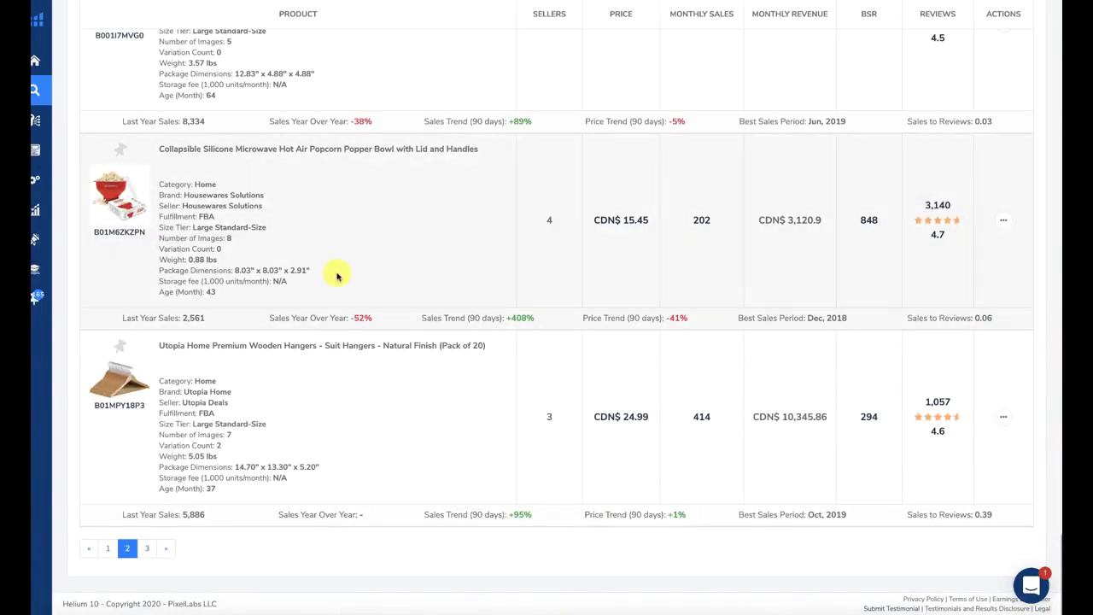
# Go to page 3 of the Black Box product results and open the HUANUO Adjustable Foot Rest's Amazon listing.
pyautogui.click(146, 548)
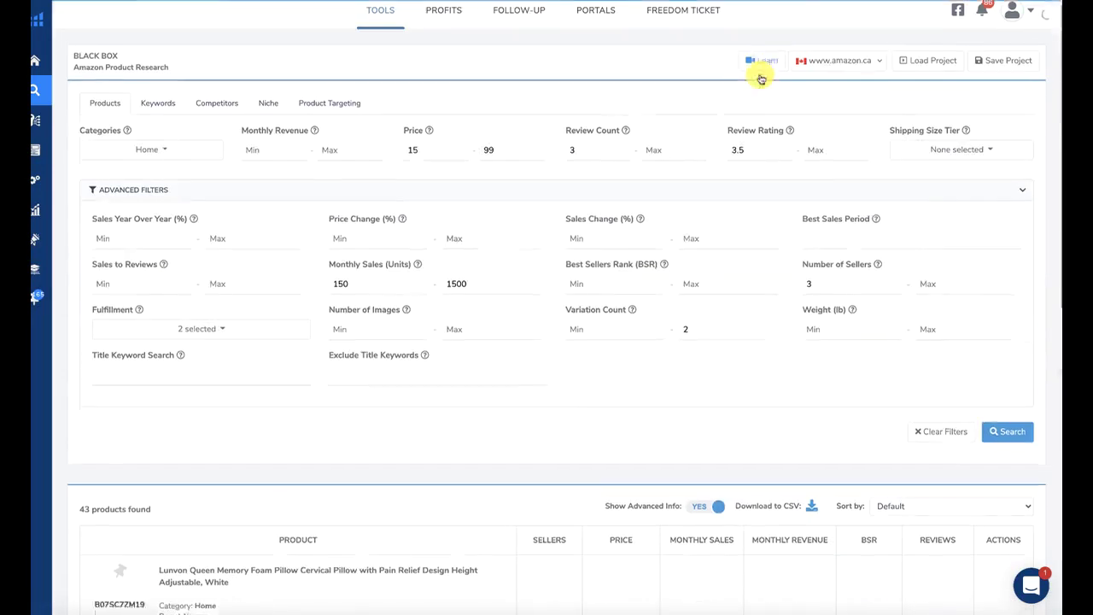
pyautogui.scroll(-3, 588, 214)
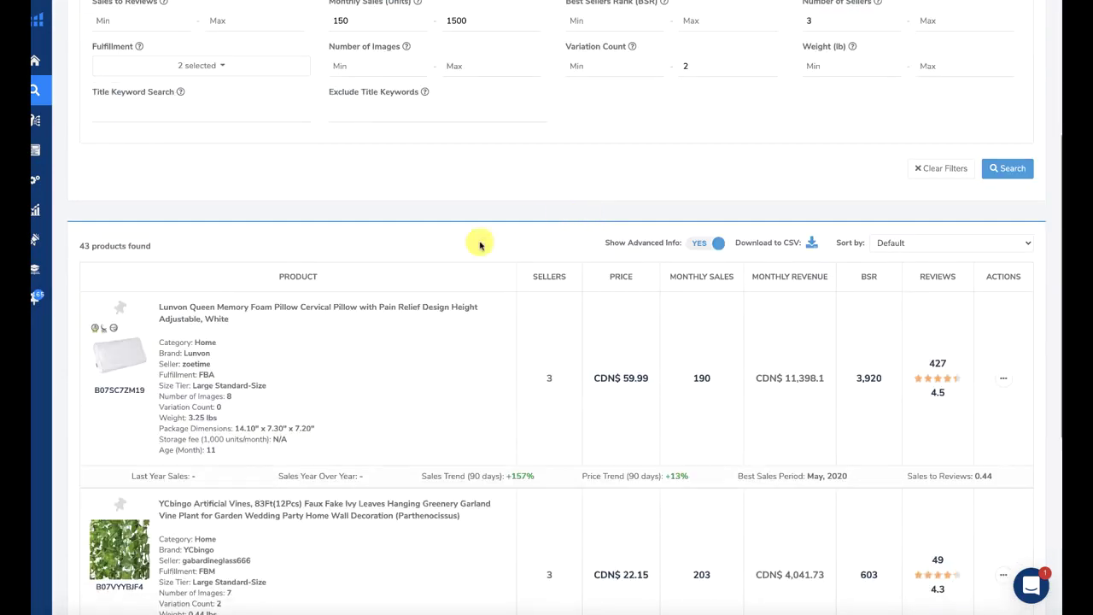
pyautogui.scroll(-4, 305, 419)
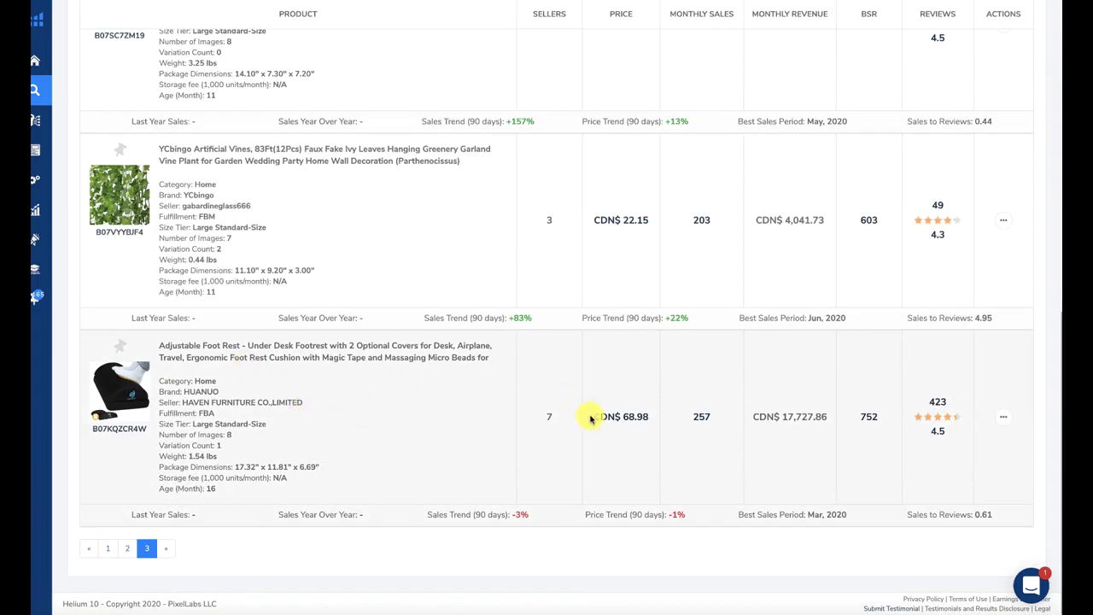
pyautogui.click(120, 395)
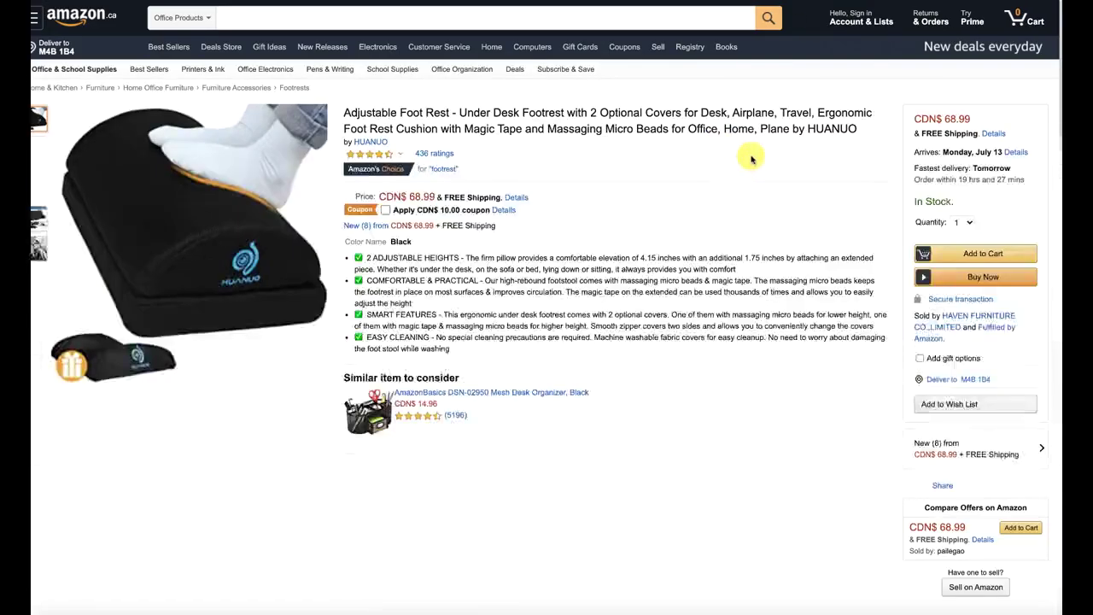
# Open the foot rest's new offers in a separate tab and review the sellers, prices, fulfilment and 3-month price history.
pyautogui.rightClick(393, 226)
pyautogui.click(406, 232)
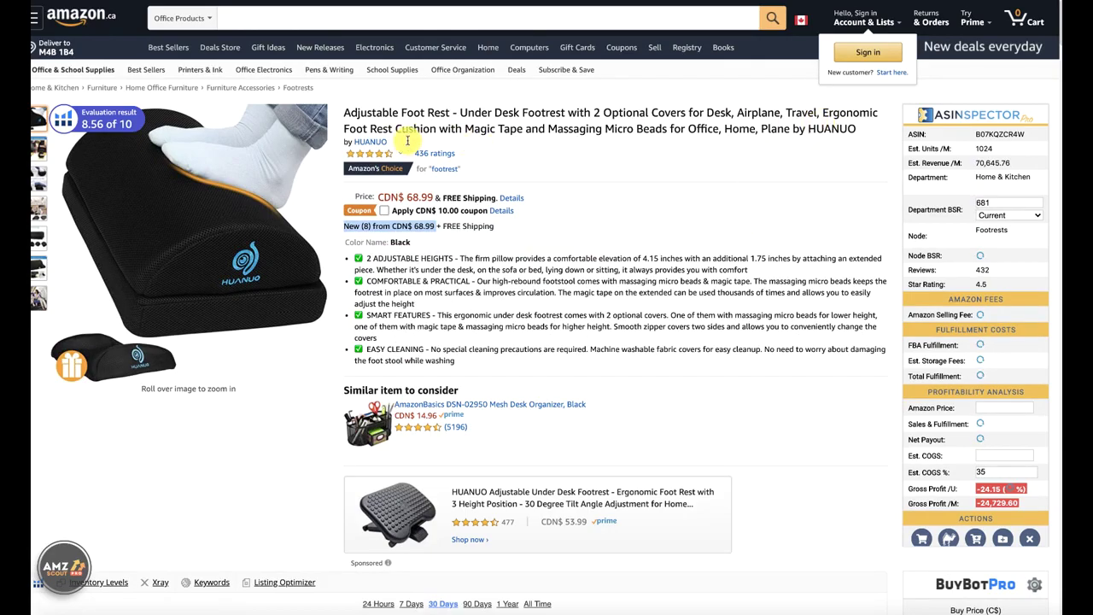
pyautogui.hotkey('ctrl', 'Tab')
pyautogui.scroll(-5, 540, 231)
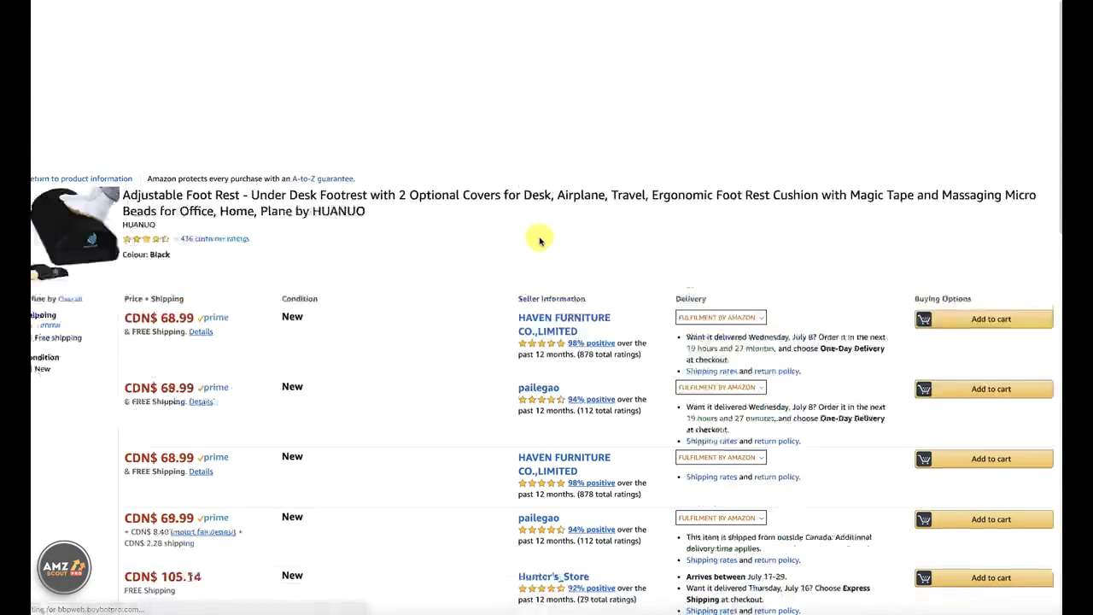
pyautogui.scroll(-3, 411, 311)
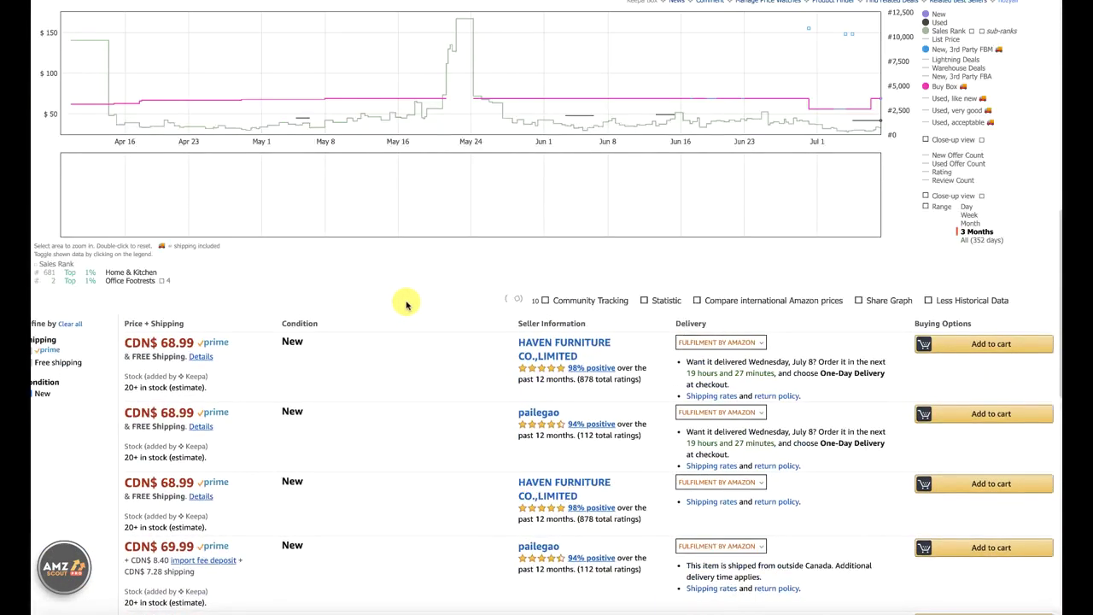
pyautogui.scroll(-3, 403, 309)
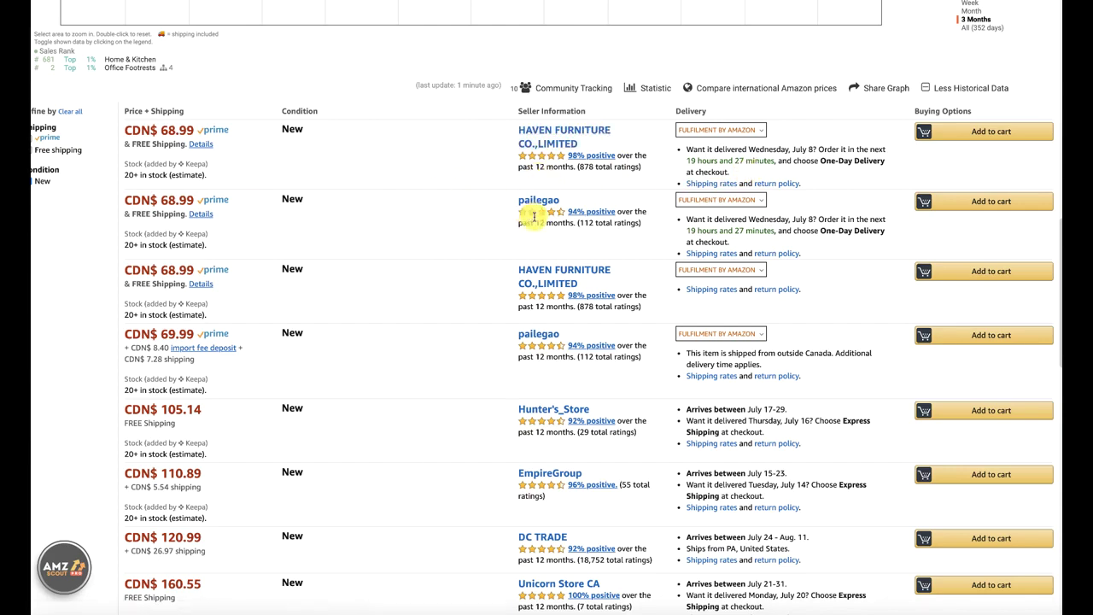
pyautogui.scroll(5, 680, 80)
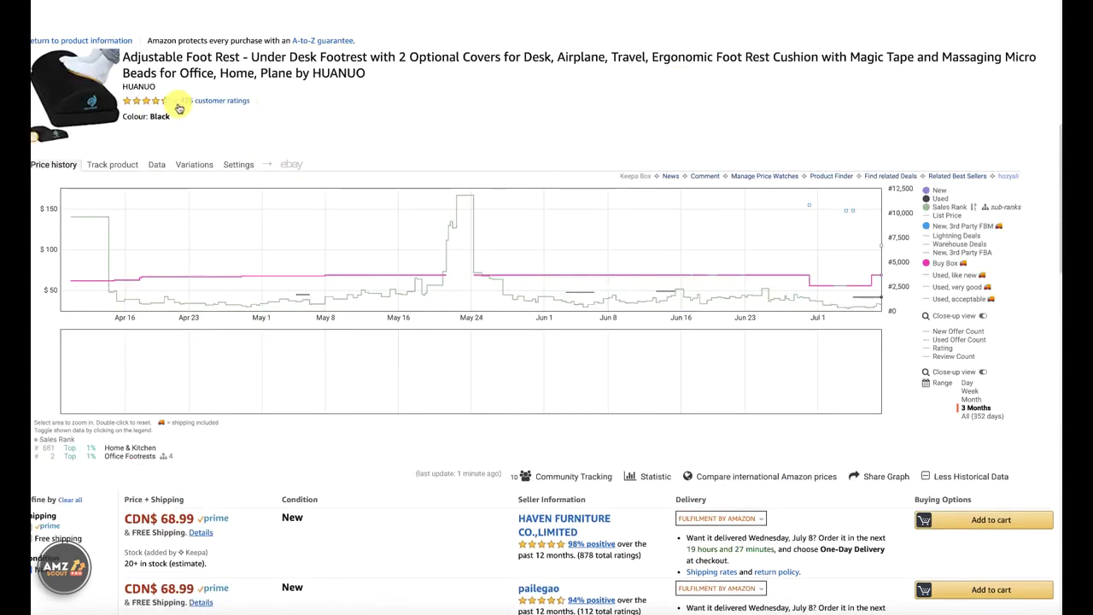
# Copy the foot rest's brand name, HUANUO, and search for it on Google in place of Santevia.
pyautogui.doubleClick(132, 86)
pyautogui.hotkey('ctrl', 'c')
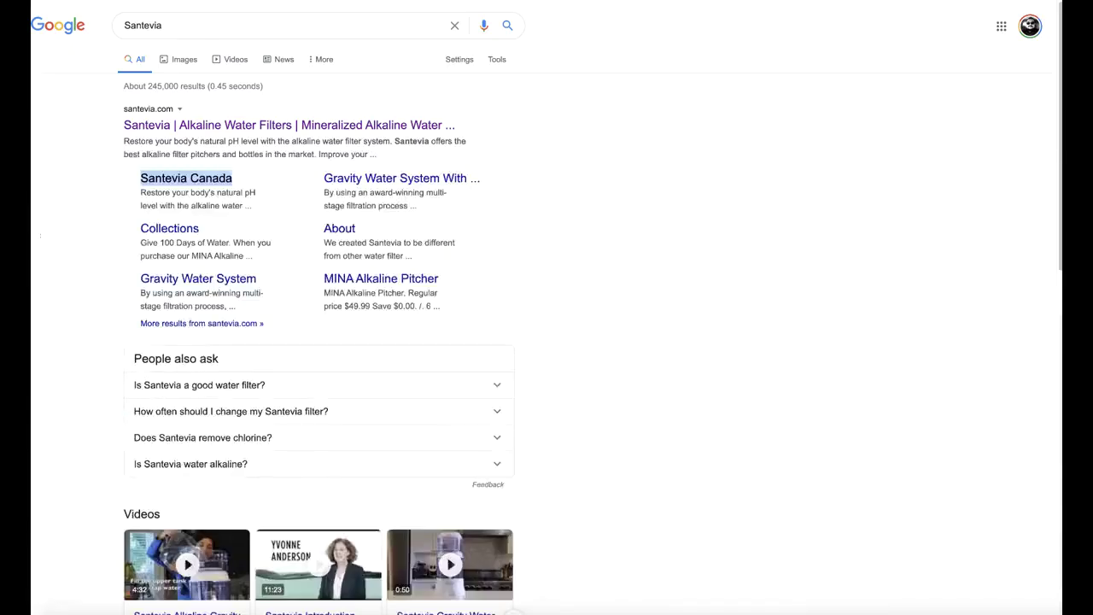
pyautogui.doubleClick(316, 32)
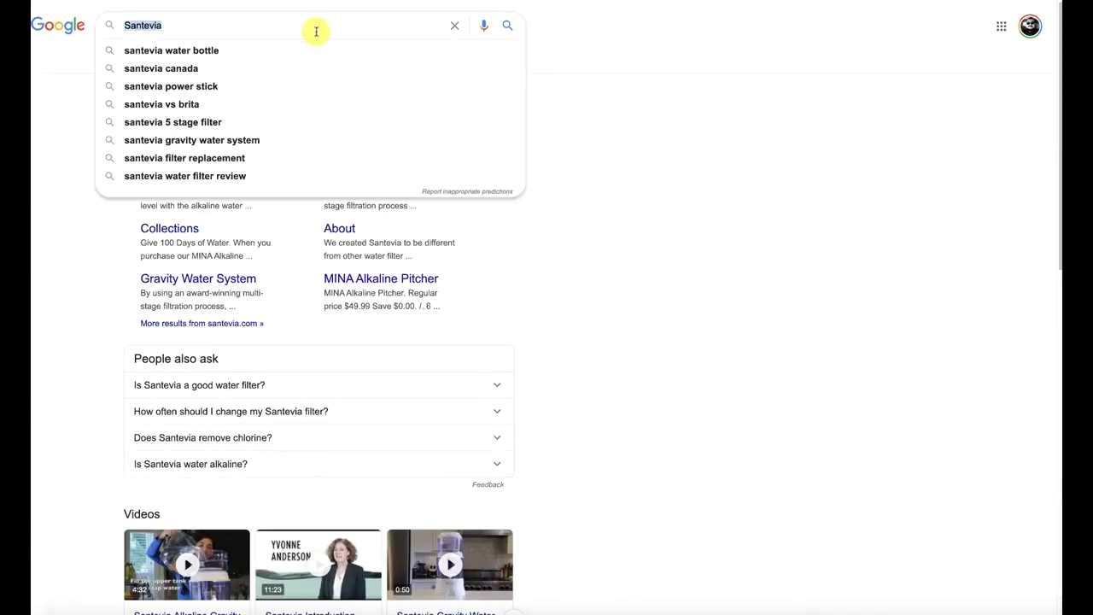
pyautogui.hotkey('ctrl', 'v')
pyautogui.press('Return')
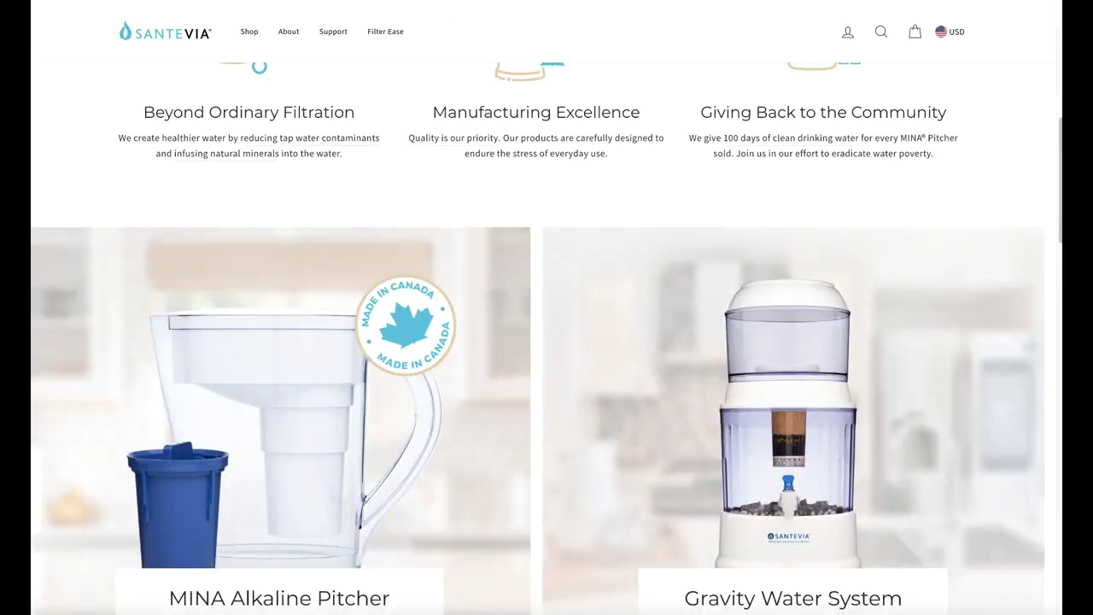
# Open HUANUO's official website and look through its homepage categories, featured products and deals.
pyautogui.scroll(3, 547, 342)
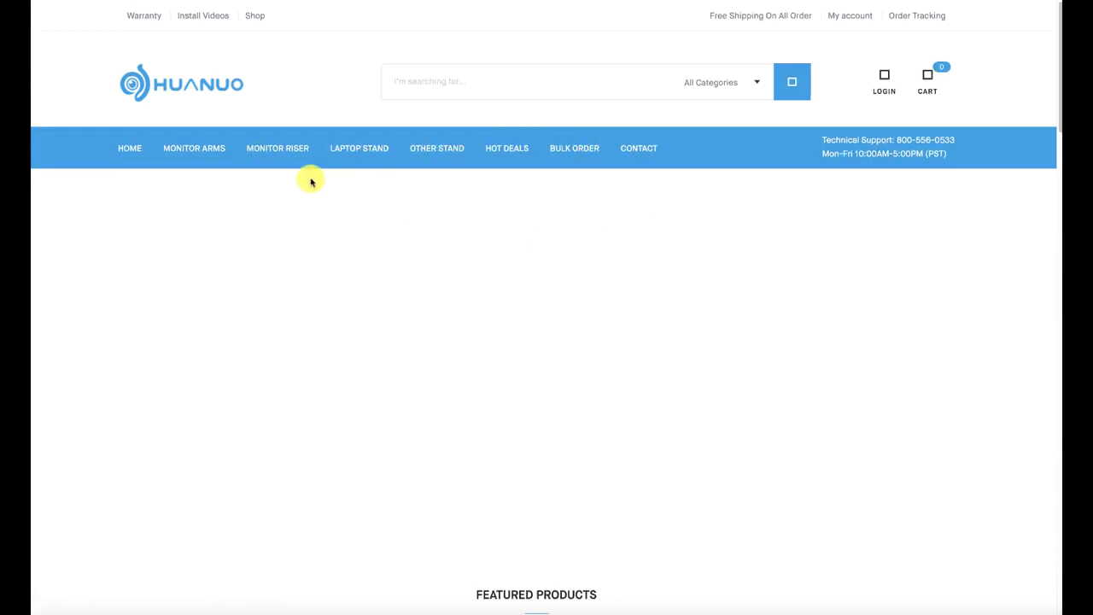
pyautogui.moveTo(211, 150)
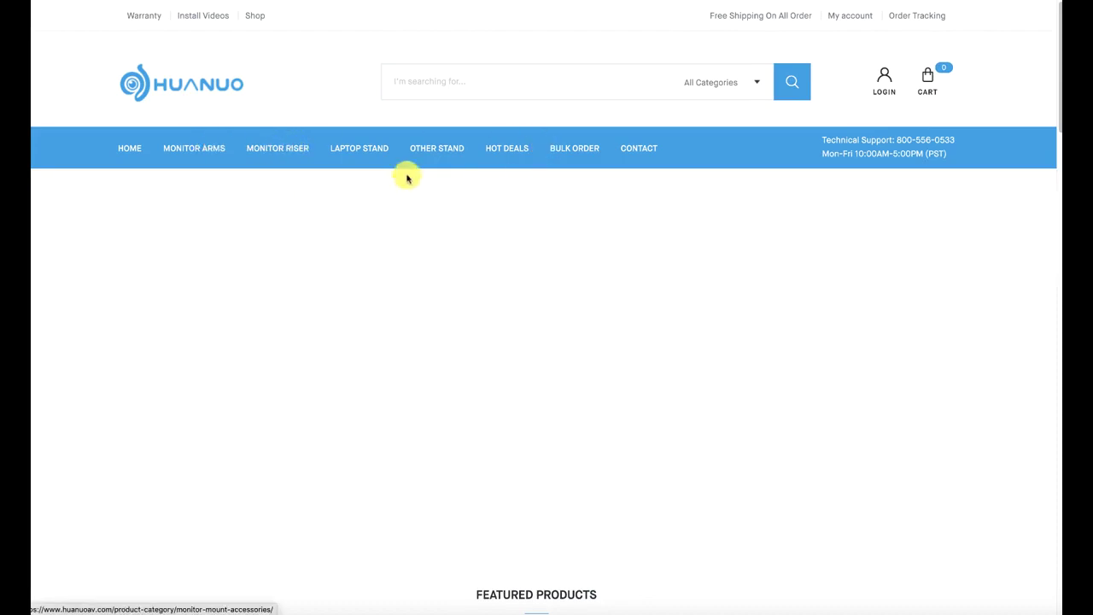
pyautogui.scroll(-8, 615, 171)
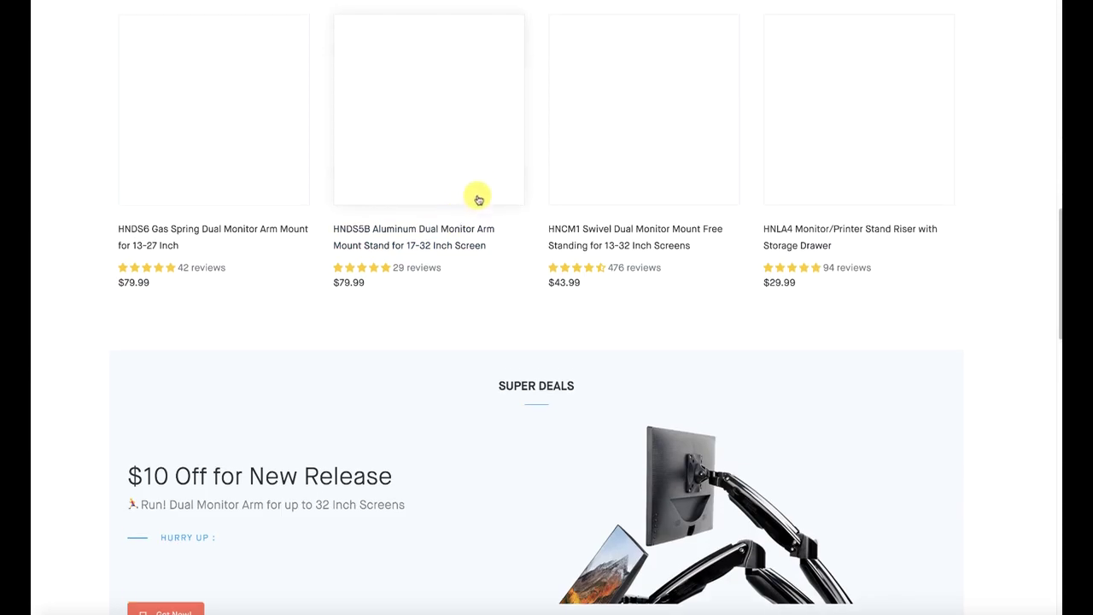
pyautogui.scroll(-7, 479, 195)
pyautogui.scroll(-8, 476, 185)
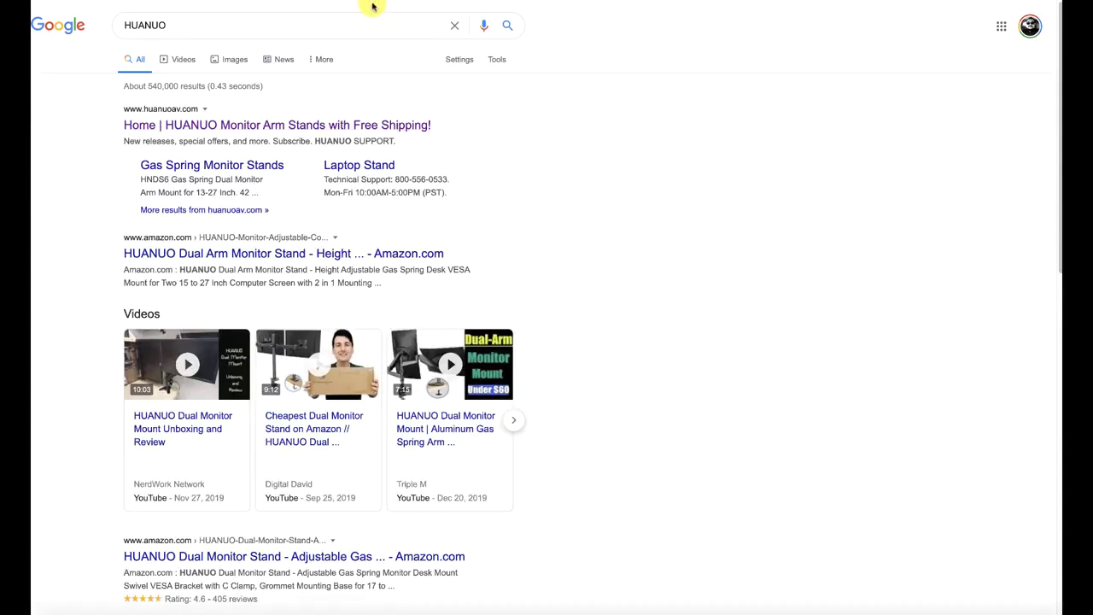
# Return to the Google results and refine the brand search to "HUANUO canada".
pyautogui.click(293, 25)
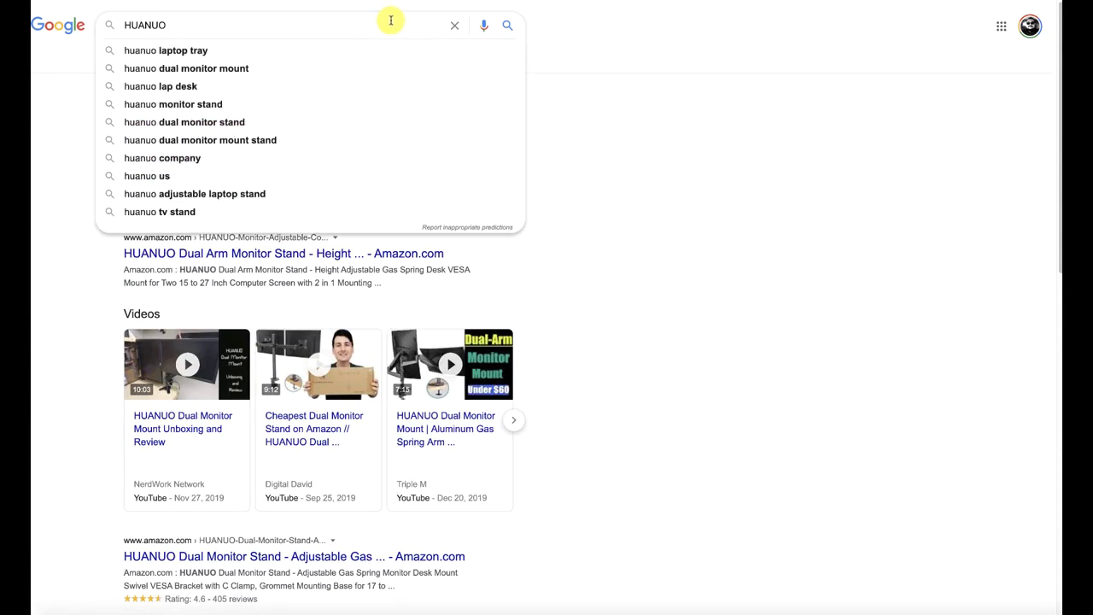
pyautogui.write('canada')
pyautogui.press('Return')
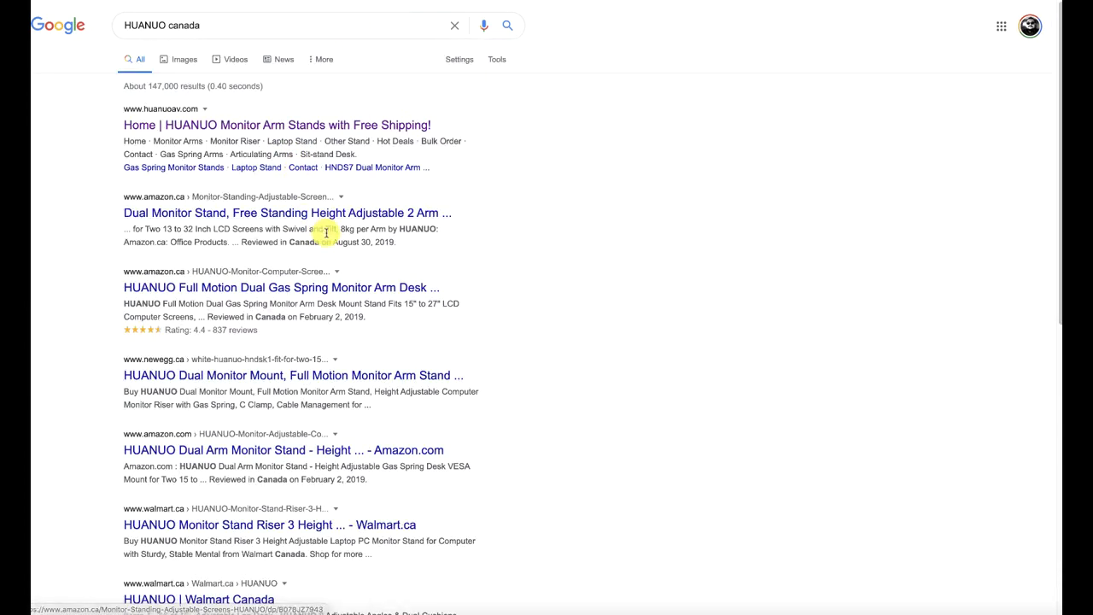
# Change the Google search to "HUANUO foot rest" and open the HNFR2 adjustable foot rest page on HUANUO's own website.
pyautogui.doubleClick(184, 33)
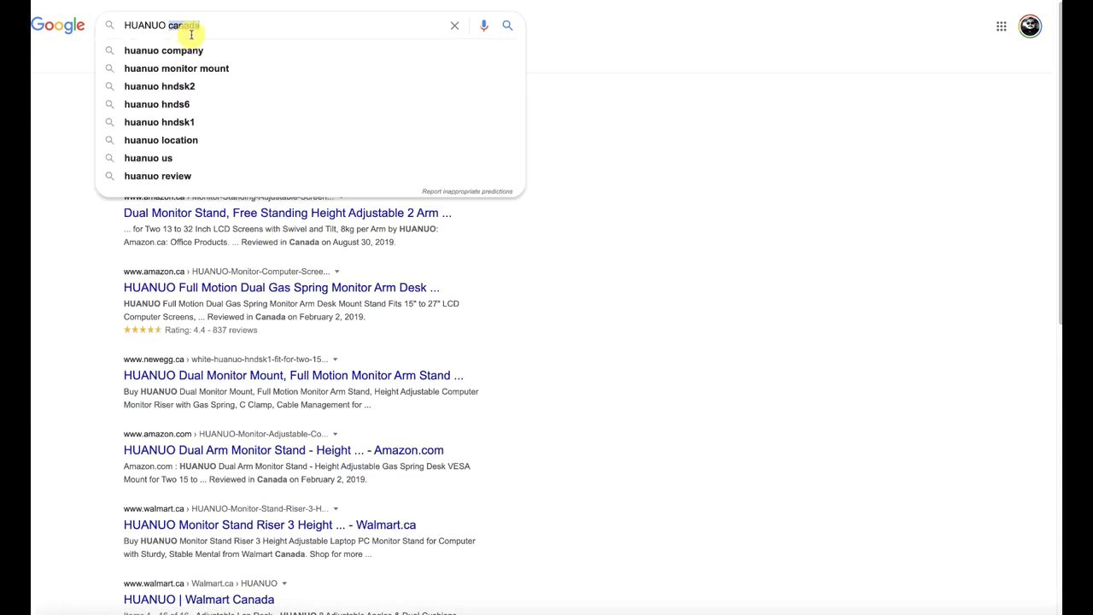
pyautogui.write('foot rest')
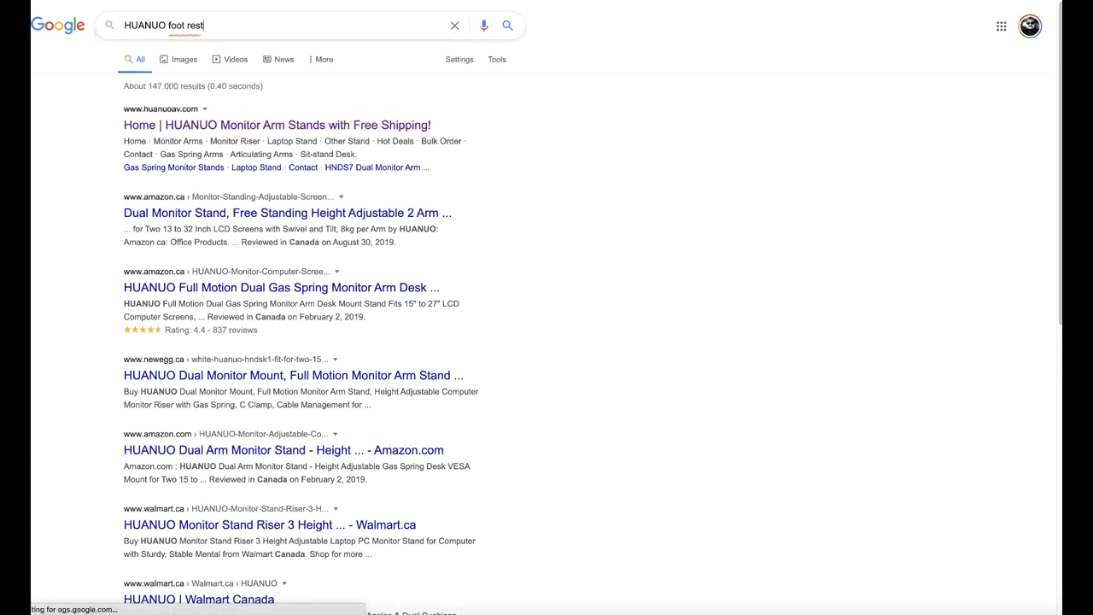
pyautogui.press('Return')
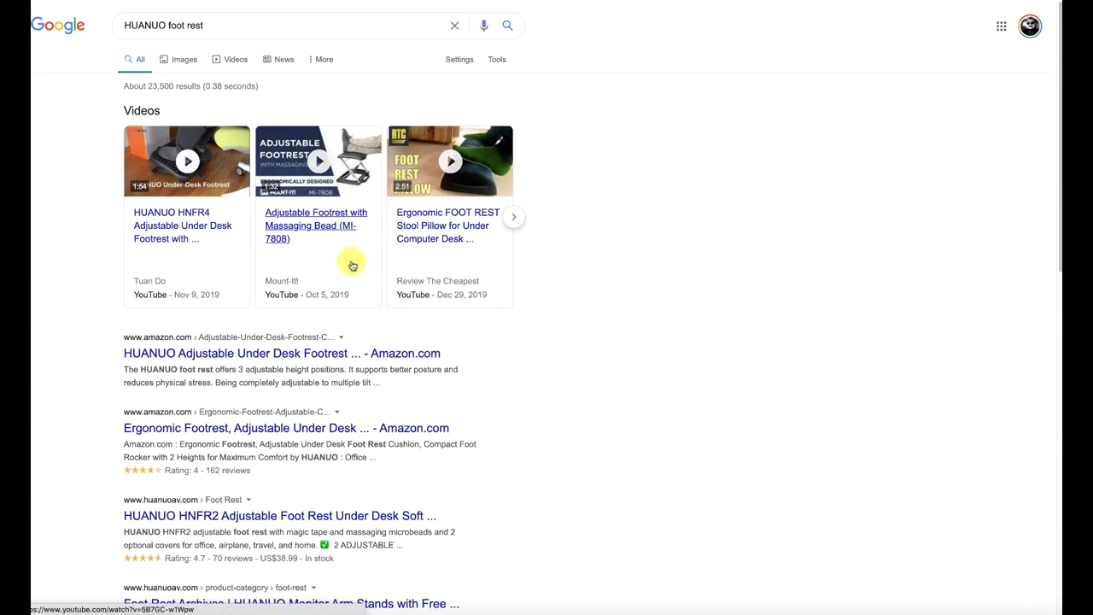
pyautogui.scroll(-2, 352, 261)
pyautogui.scroll(-2, 350, 261)
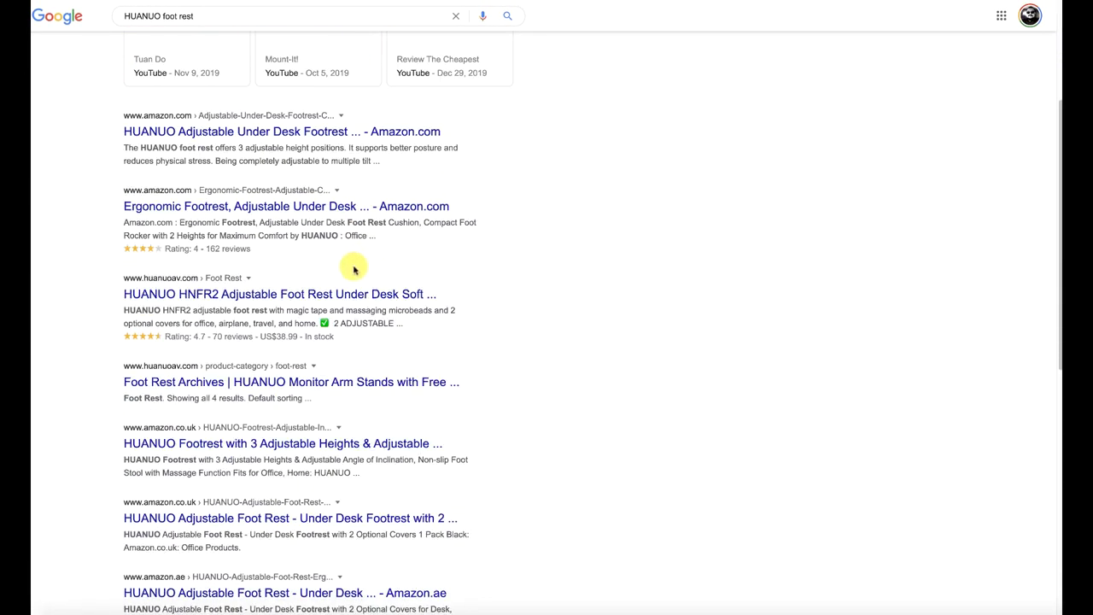
pyautogui.click(336, 295)
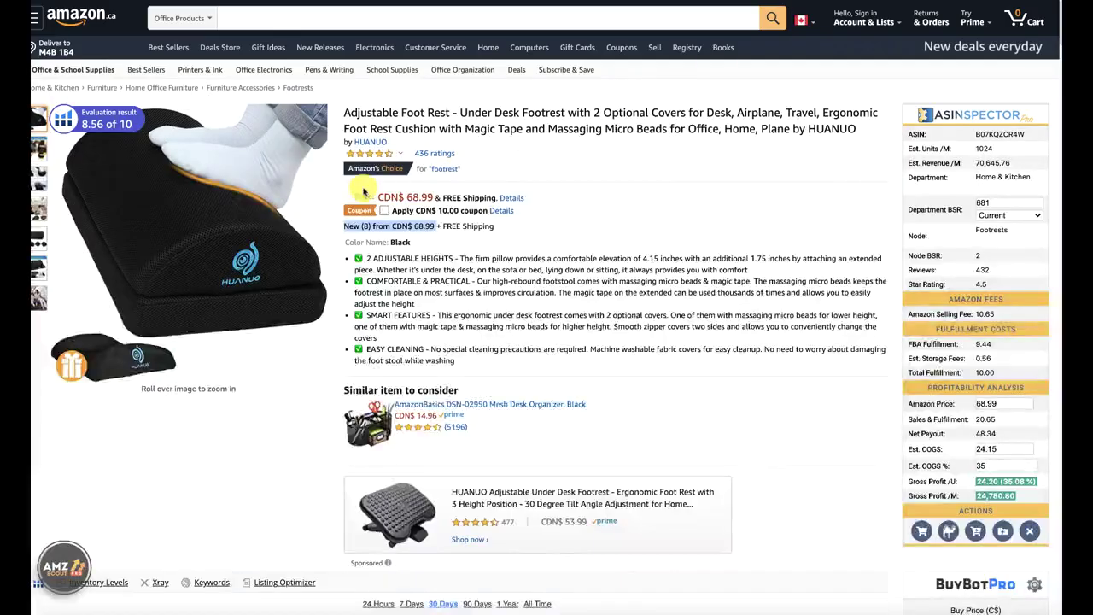
# Compare the foot rest's Amazon price with its price on HUANUO's product page, and dismiss the site's chat prompt.
pyautogui.doubleClick(419, 197)
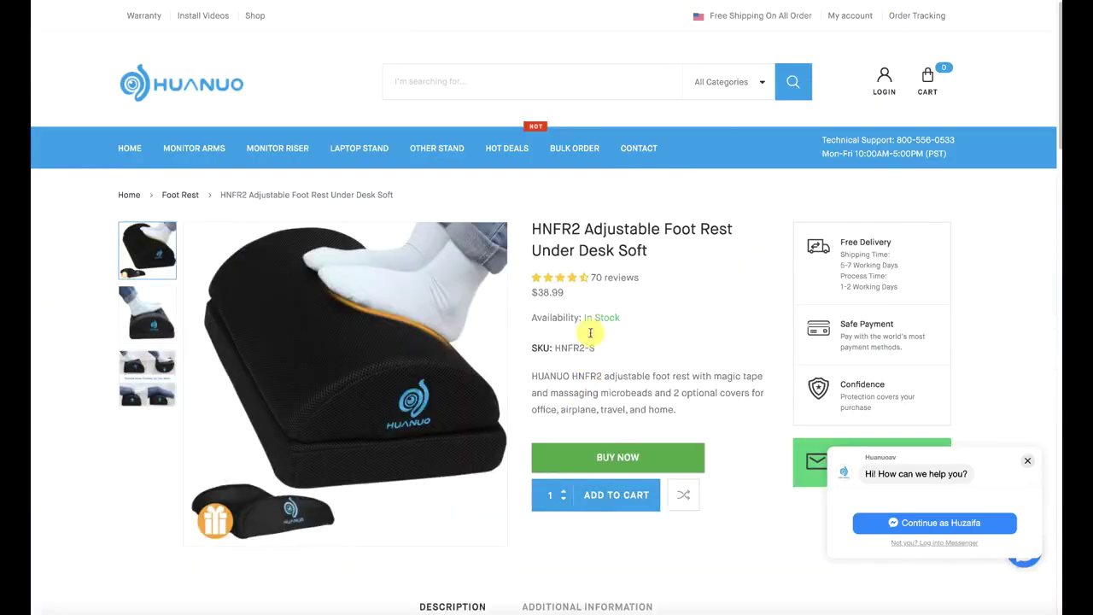
pyautogui.moveTo(541, 290); pyautogui.dragTo(575, 294)
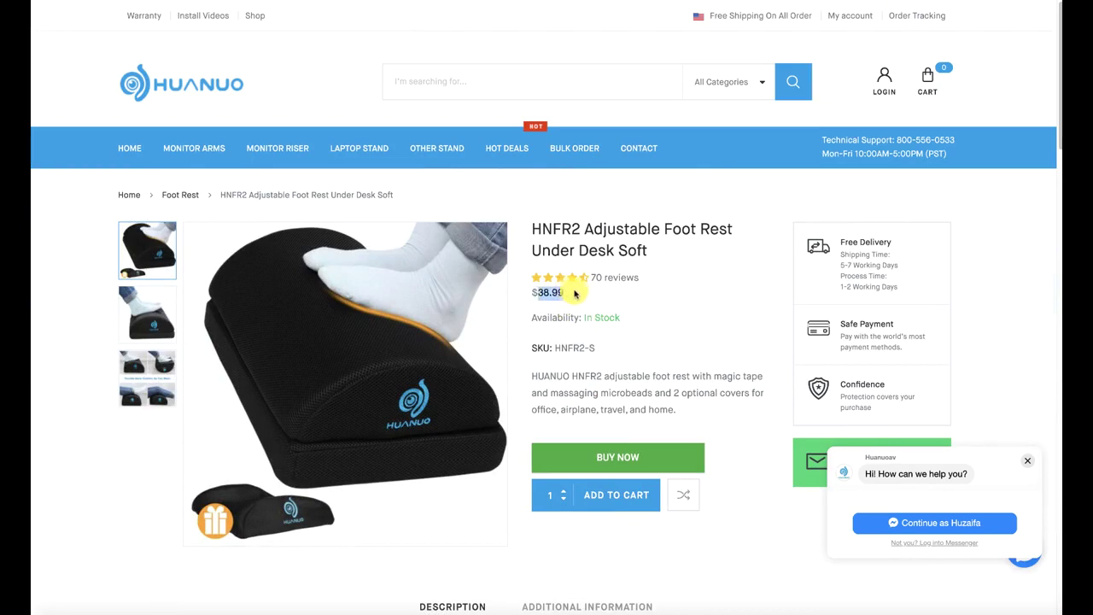
pyautogui.click(1027, 461)
pyautogui.click(669, 363)
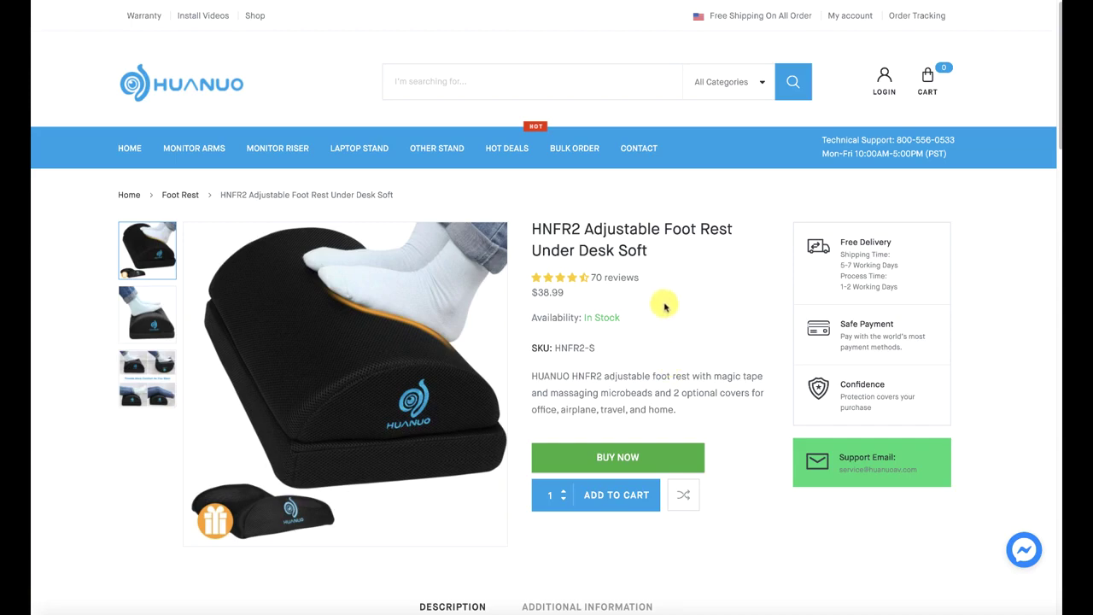
# Look through the HUANUO product page down to its footer and locate the support phone number and contact e-mail.
pyautogui.scroll(-1, 664, 306)
pyautogui.scroll(-15, 645, 297)
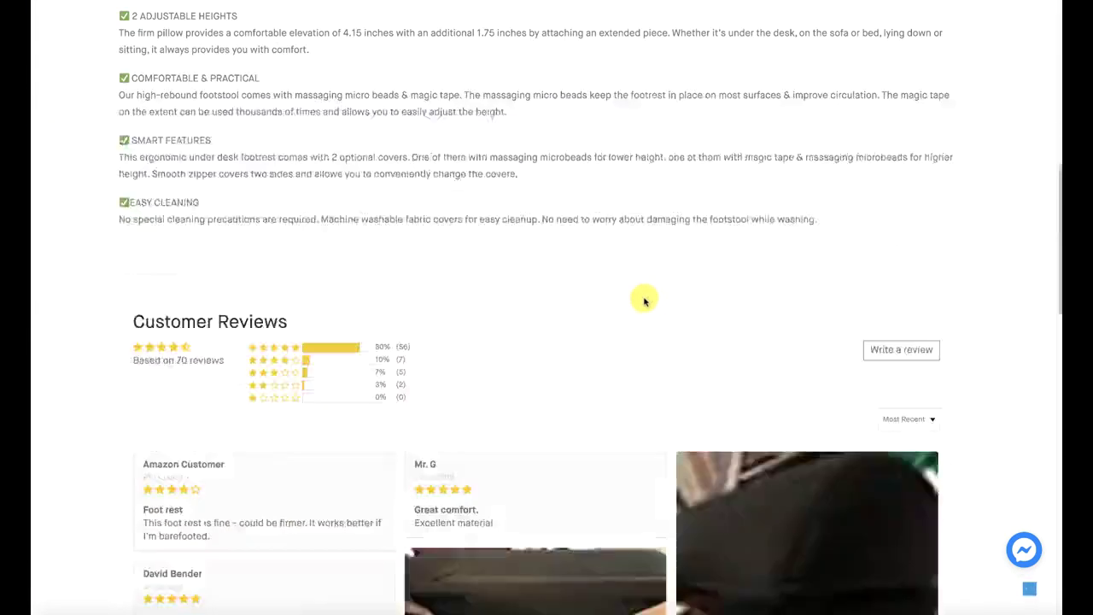
pyautogui.scroll(-1, 645, 299)
pyautogui.scroll(8, 635, 298)
pyautogui.scroll(-13, 627, 324)
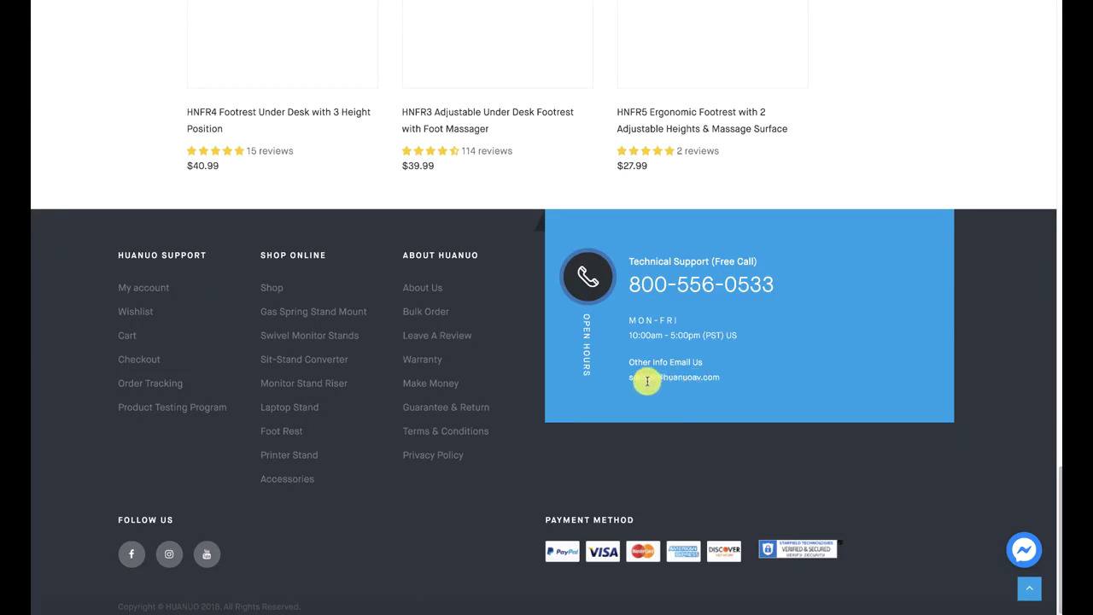
pyautogui.moveTo(647, 378); pyautogui.dragTo(693, 378)
pyautogui.moveTo(641, 283); pyautogui.dragTo(750, 283)
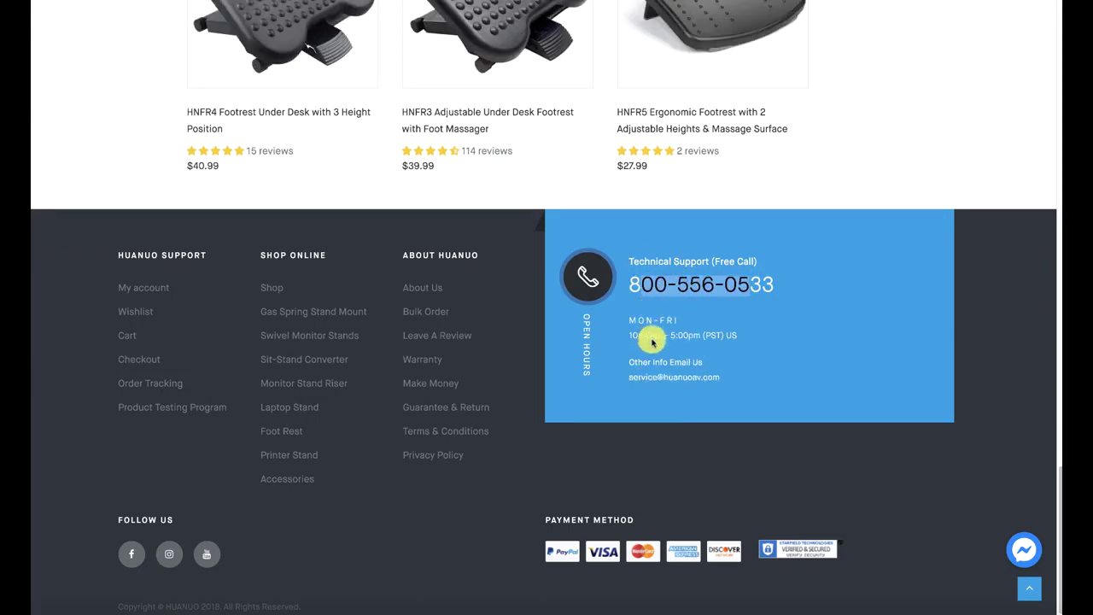
pyautogui.scroll(2, 832, 49)
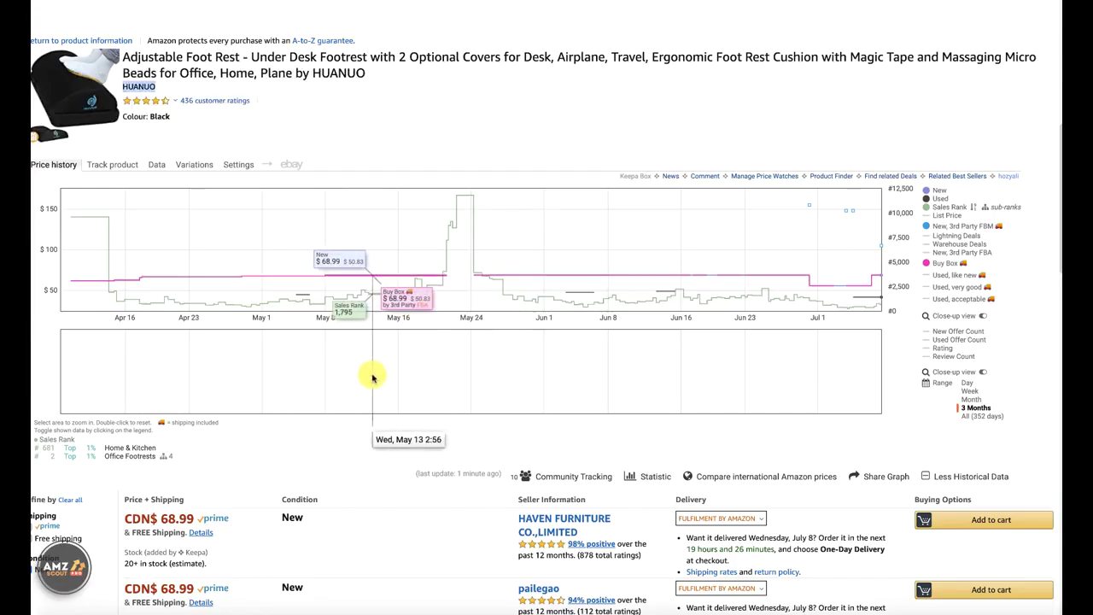
# Switch to the foot rest's Amazon offers page and compare the new offers' prices across the FBA and merchant-fulfilled sellers.
pyautogui.scroll(-2, 369, 375)
pyautogui.scroll(-3, 369, 380)
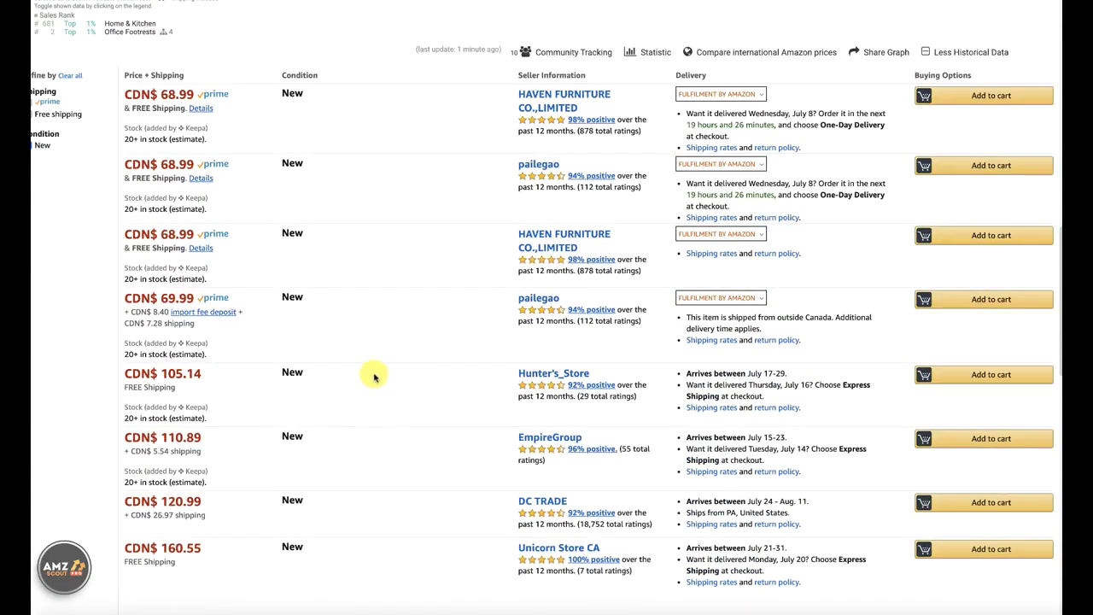
pyautogui.doubleClick(174, 94)
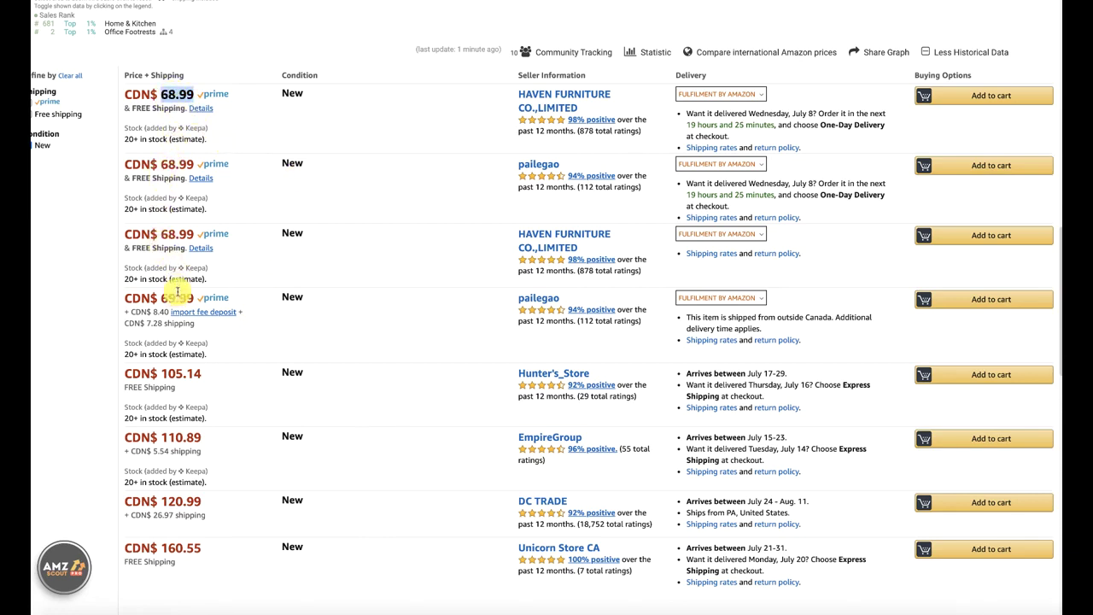
pyautogui.moveTo(166, 298); pyautogui.dragTo(176, 298)
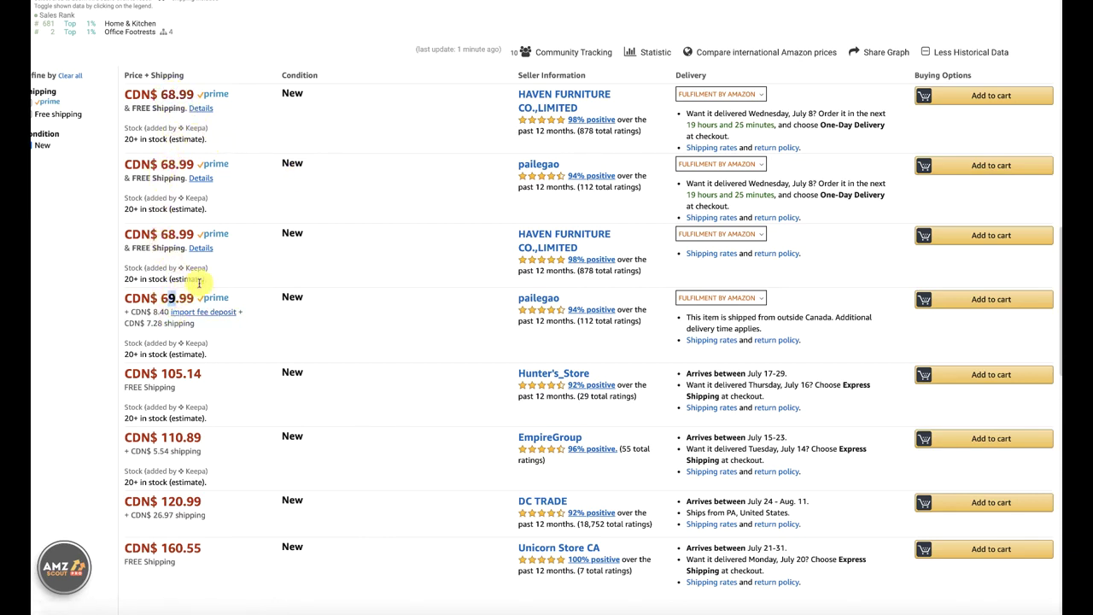
pyautogui.moveTo(164, 373); pyautogui.dragTo(187, 373)
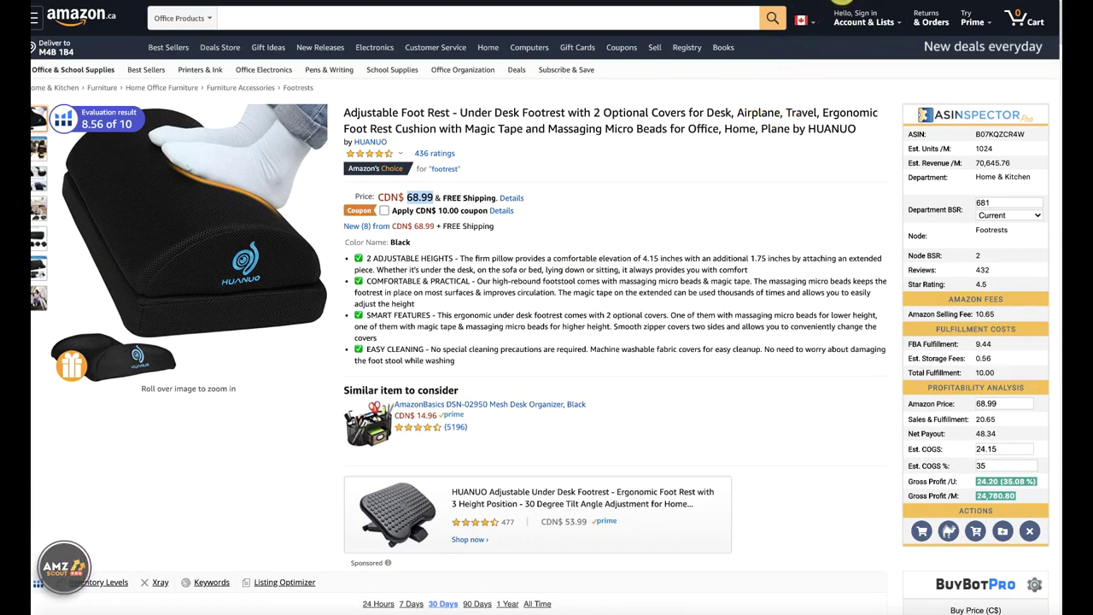
# Run AMZScout Pro and Helium 10 Xray on the Amazon foot rest listing, compare their sales estimates, and close both.
pyautogui.click(841, 0)
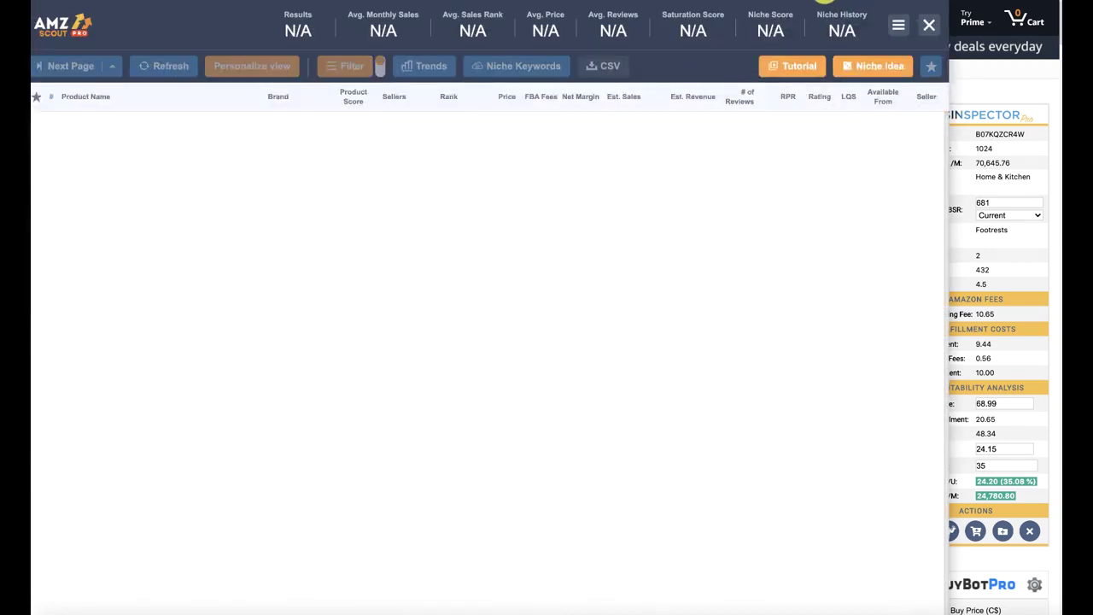
pyautogui.click(825, 0)
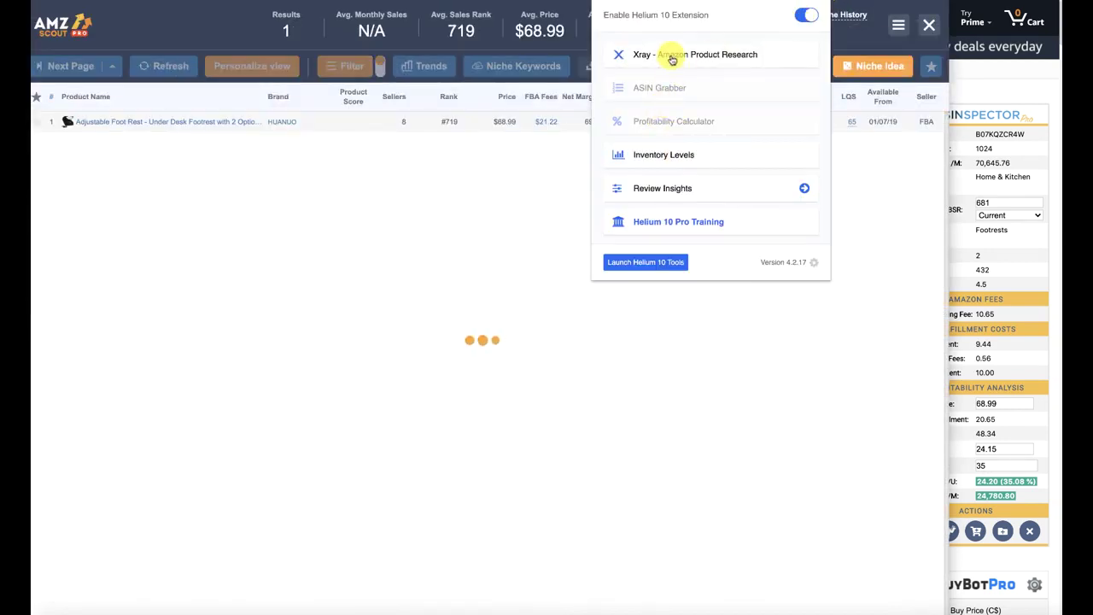
pyautogui.click(672, 55)
pyautogui.moveTo(285, 59); pyautogui.dragTo(341, 170)
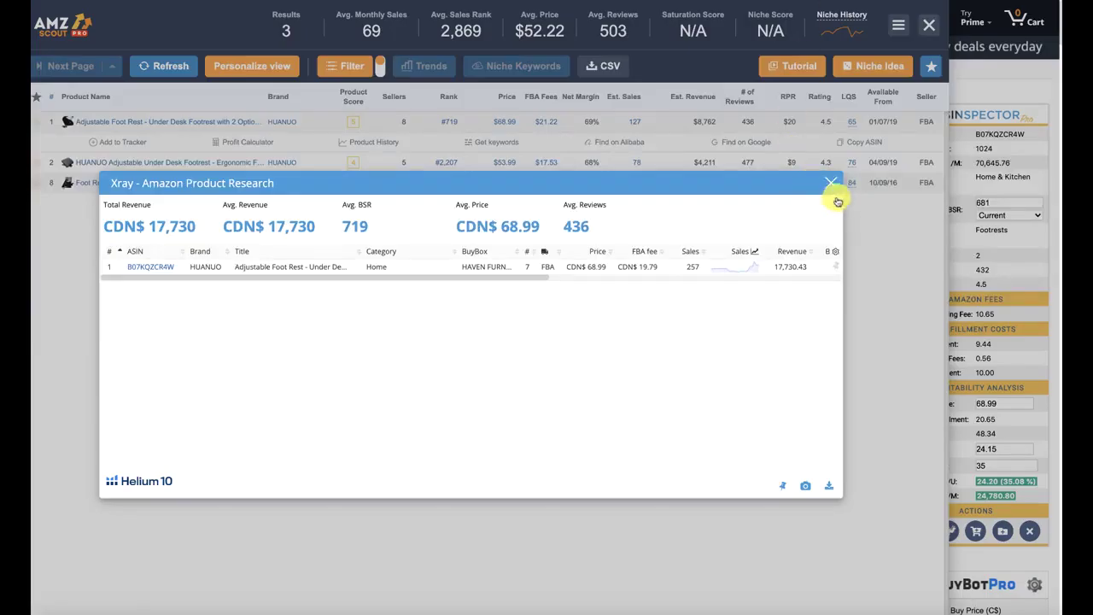
pyautogui.click(832, 184)
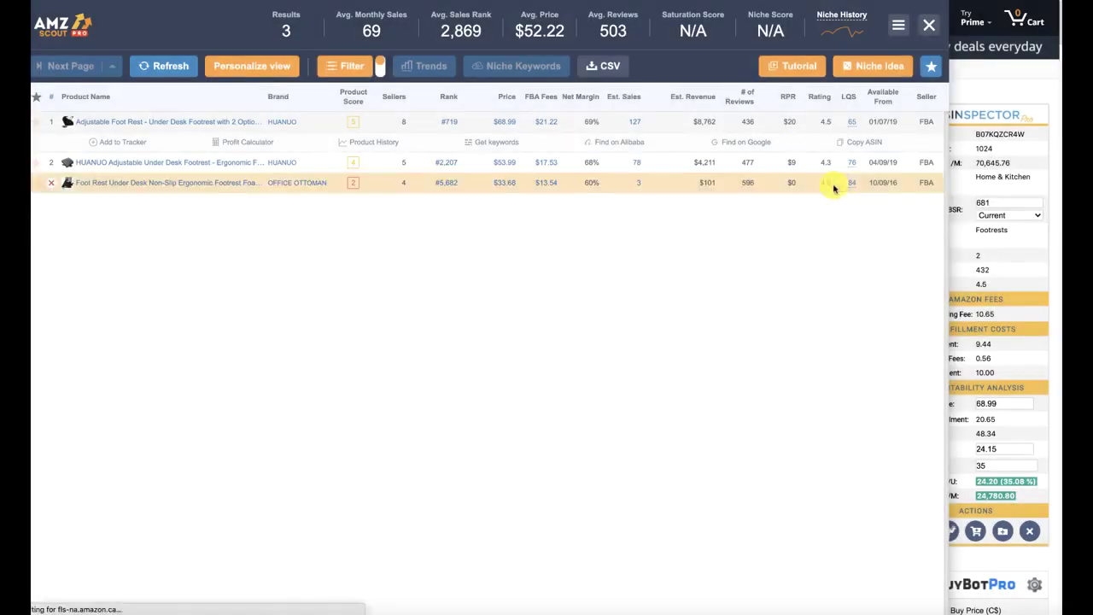
pyautogui.click(929, 25)
# Run AMZScout Stock Stats on the foot rest, show only FBA sellers, review each seller's stock, and close the report.
pyautogui.click(802, 2)
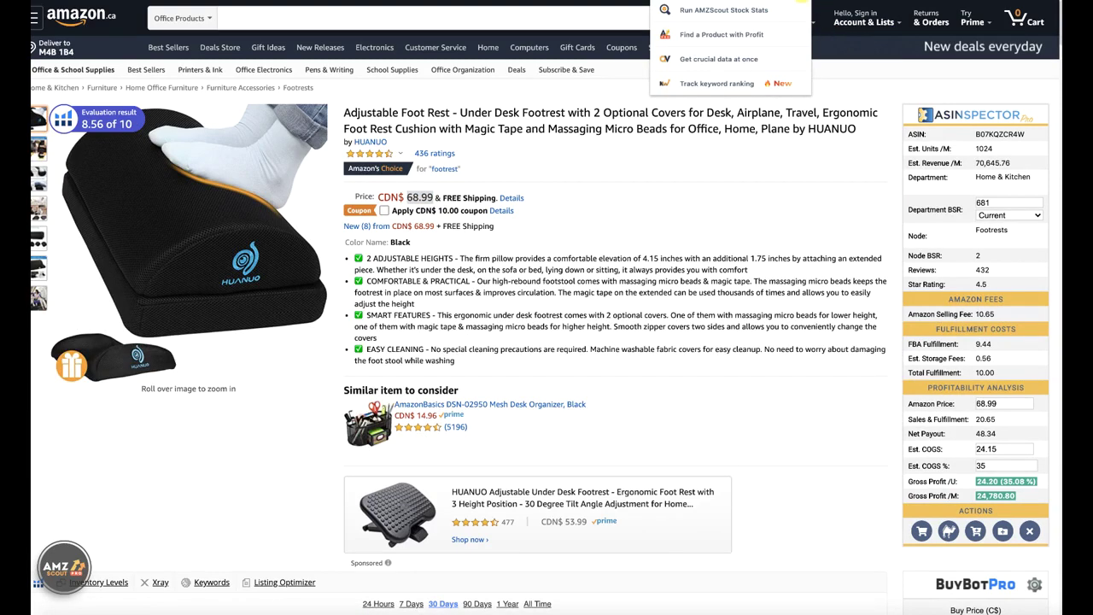
pyautogui.click(699, 17)
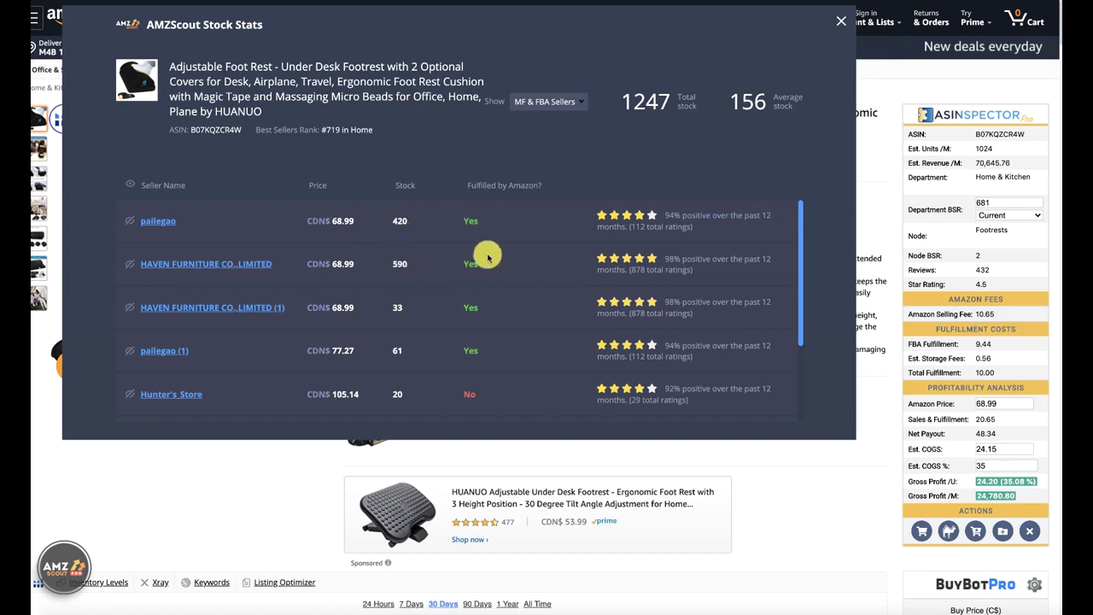
pyautogui.click(581, 102)
pyautogui.click(543, 140)
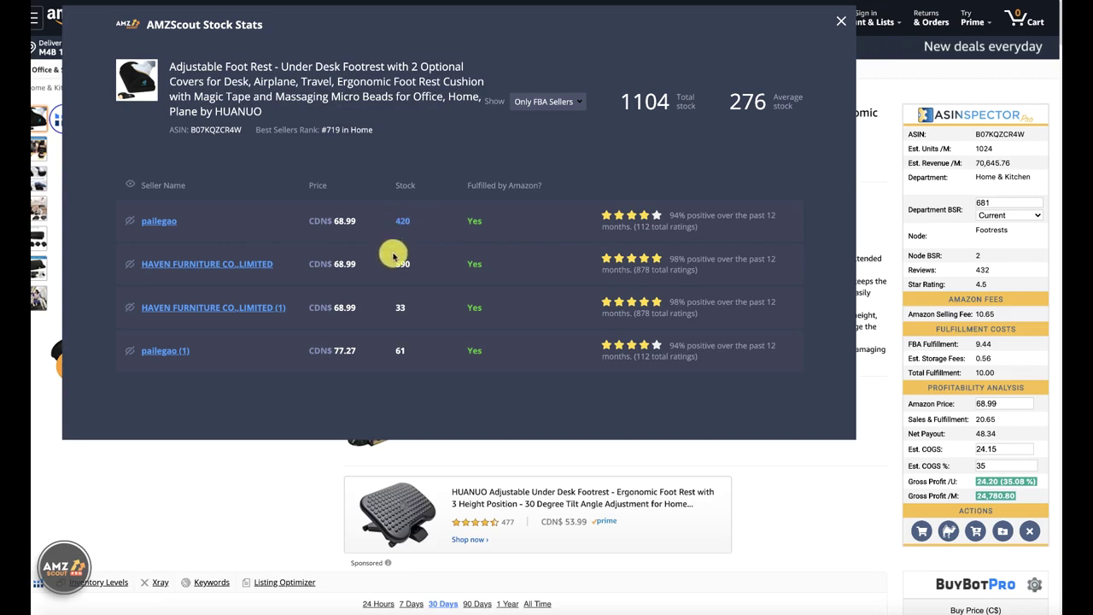
pyautogui.moveTo(408, 264); pyautogui.dragTo(395, 264)
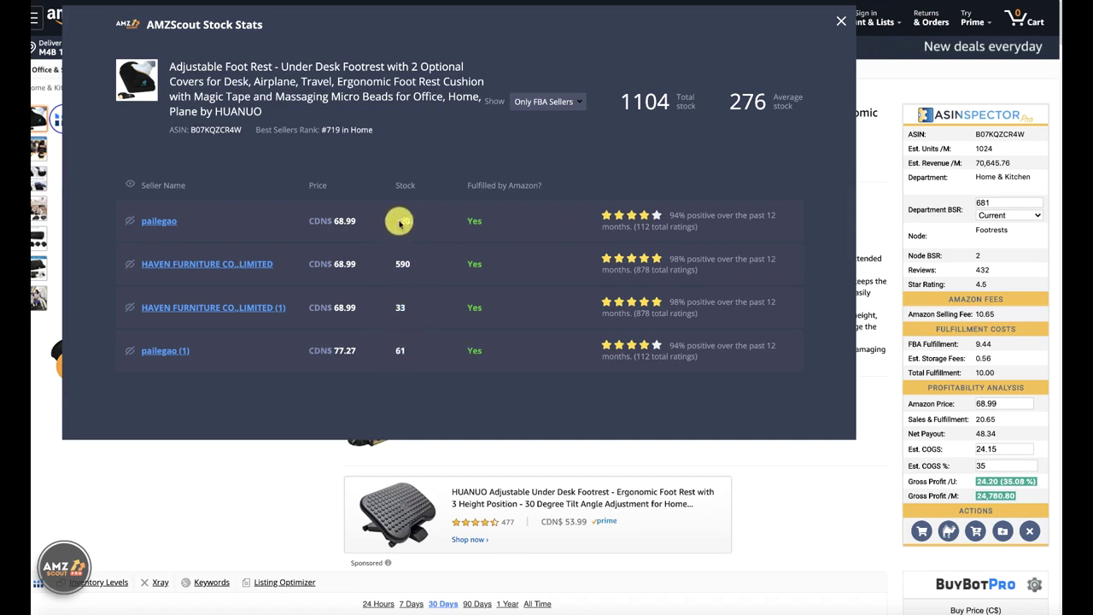
pyautogui.moveTo(414, 265); pyautogui.dragTo(399, 263)
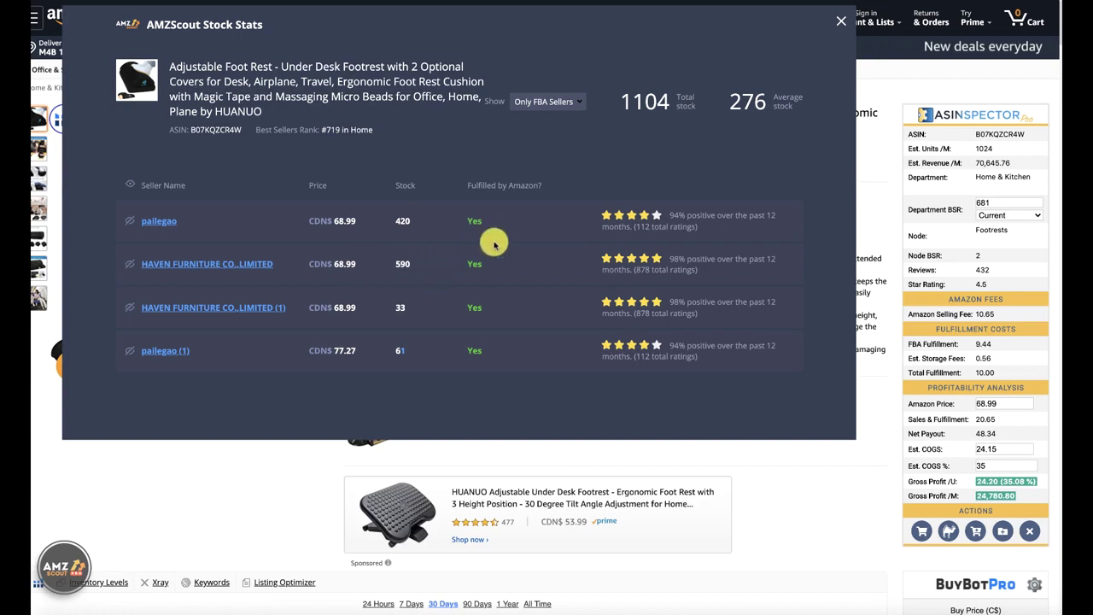
pyautogui.moveTo(420, 118)
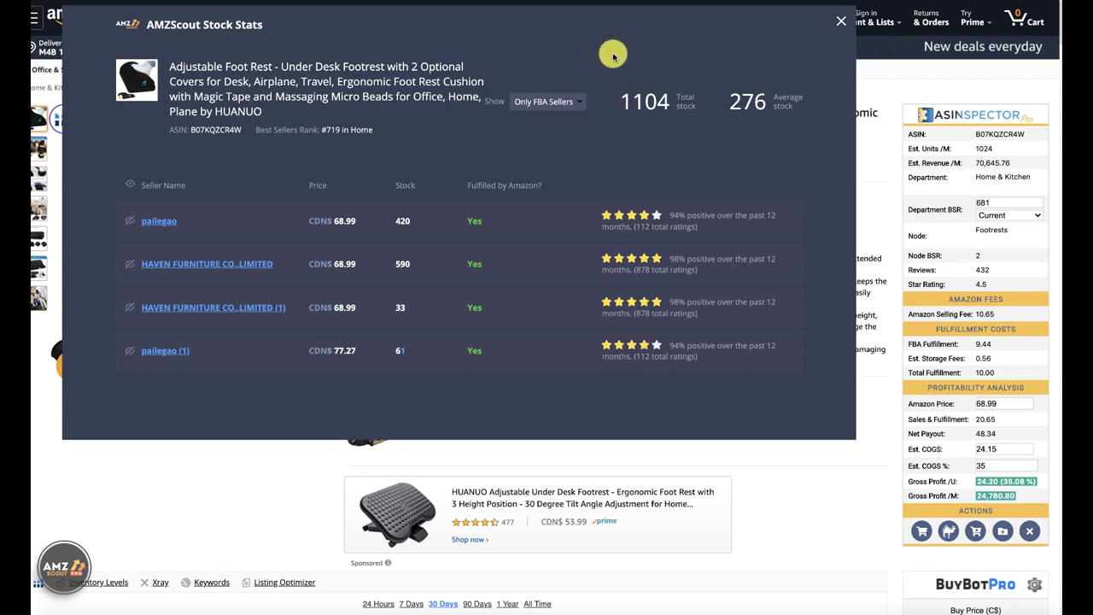
pyautogui.click(841, 27)
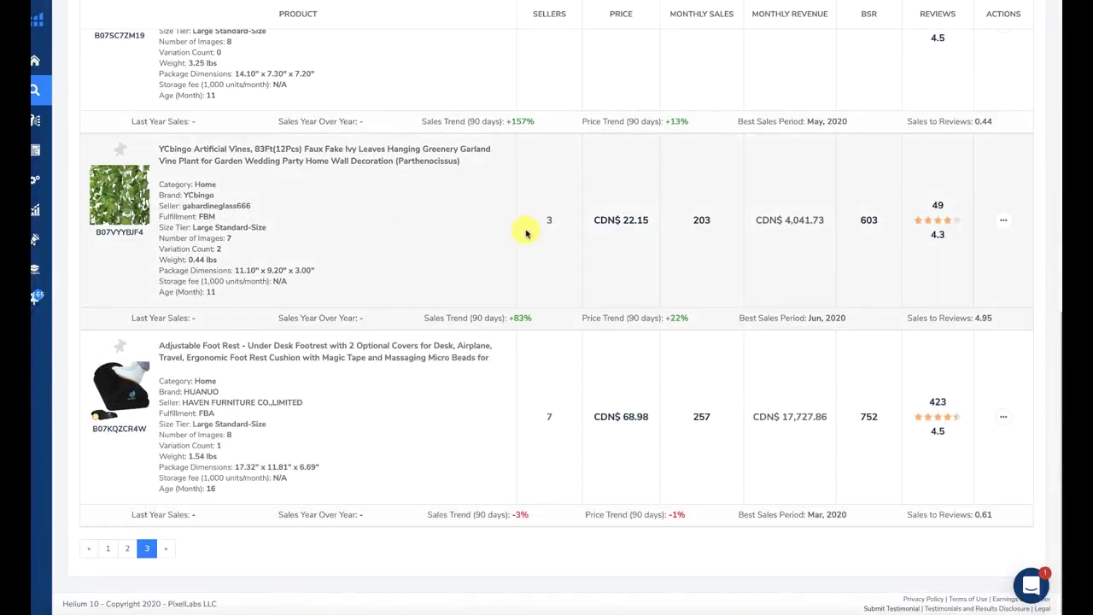
# Return to Helium 10 Black Box, check the Home category filters, set the minimum monthly sales to 100 units, and rerun the search.
pyautogui.scroll(8, 526, 233)
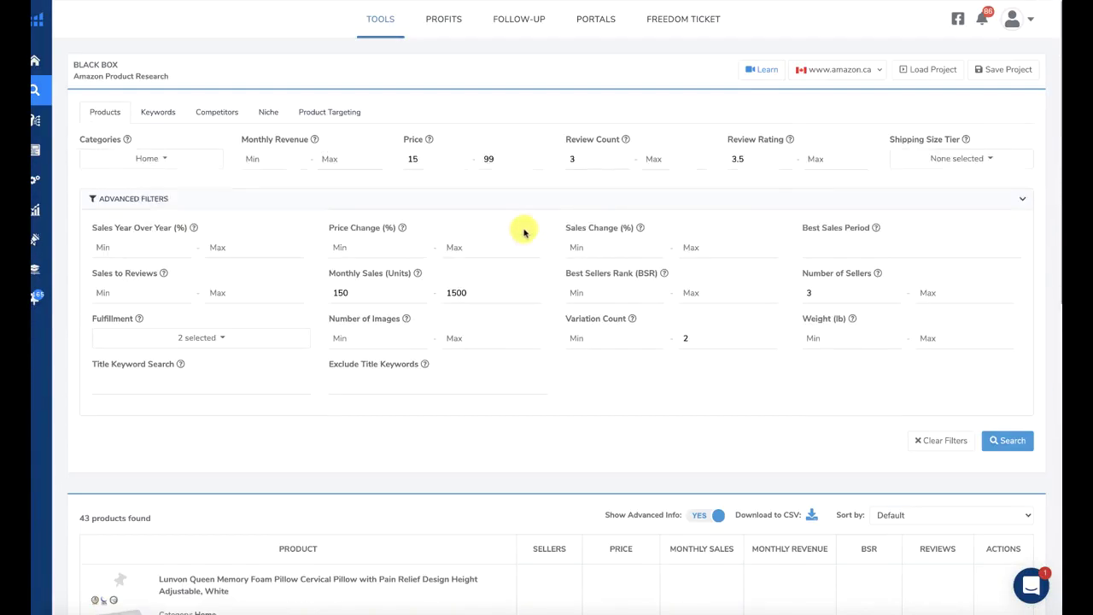
pyautogui.click(176, 161)
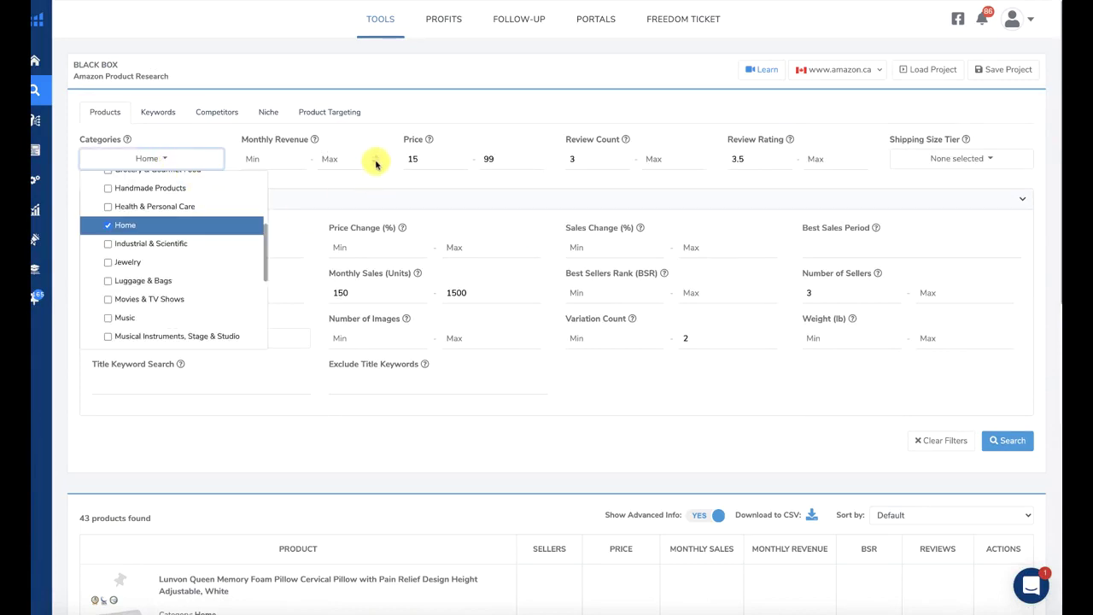
pyautogui.click(398, 115)
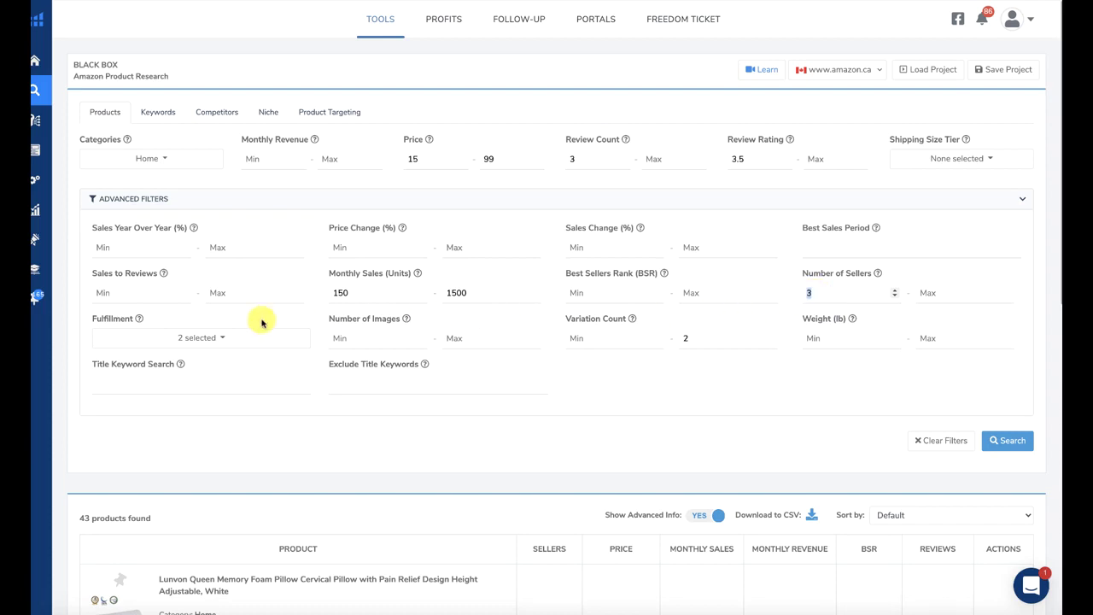
pyautogui.doubleClick(338, 292)
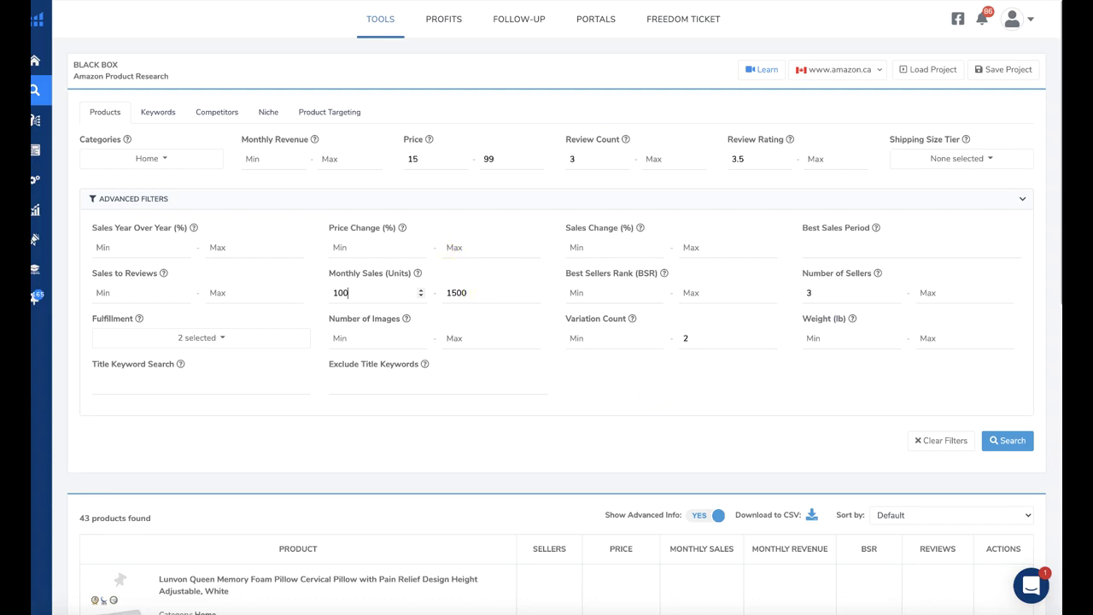
pyautogui.write('100')
pyautogui.click(1008, 440)
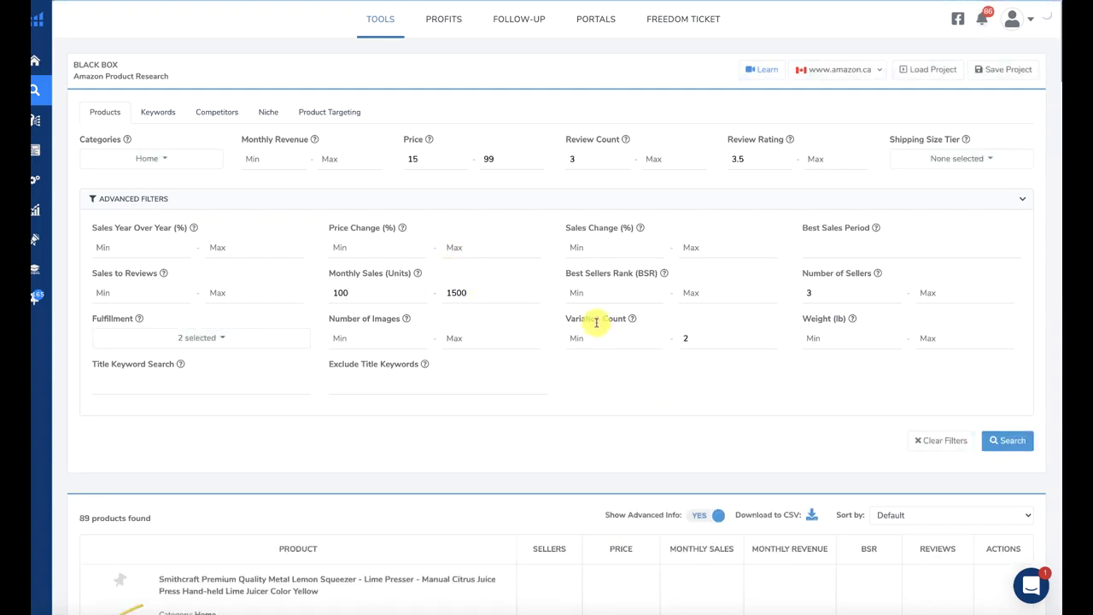
pyautogui.scroll(-6, 596, 322)
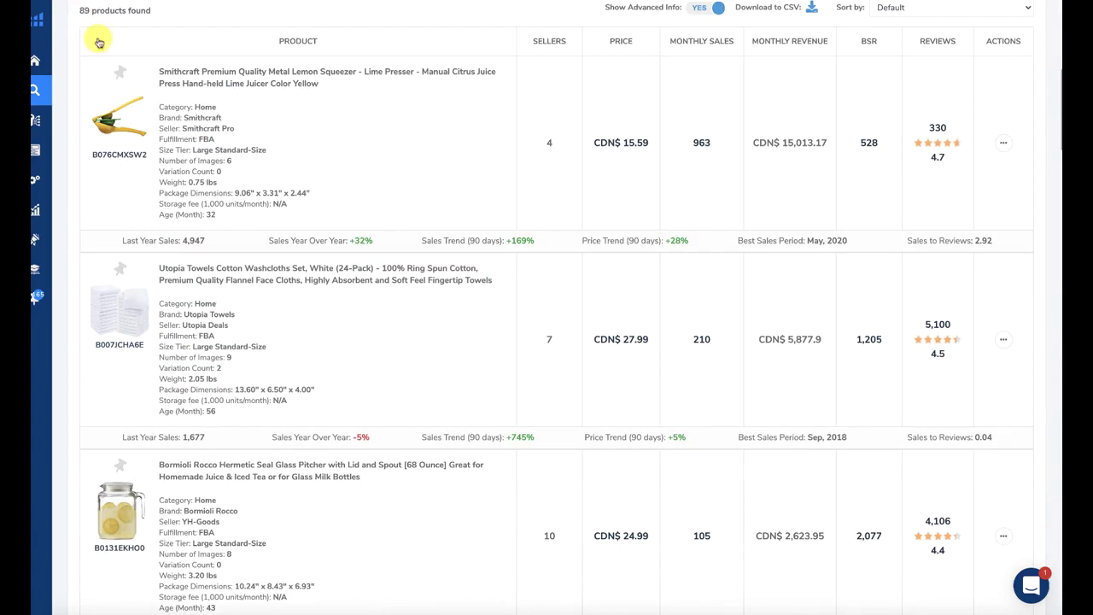
# Change the product category filter from Home to Office Products, keeping the other search filters.
pyautogui.scroll(5, 383, 258)
pyautogui.scroll(2, 382, 258)
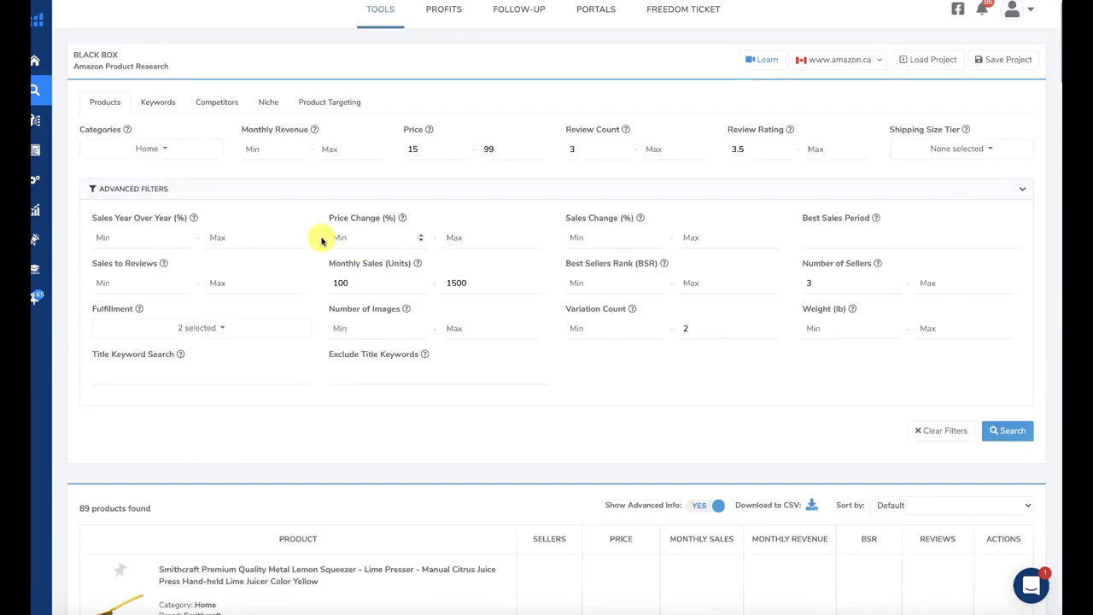
pyautogui.click(151, 148)
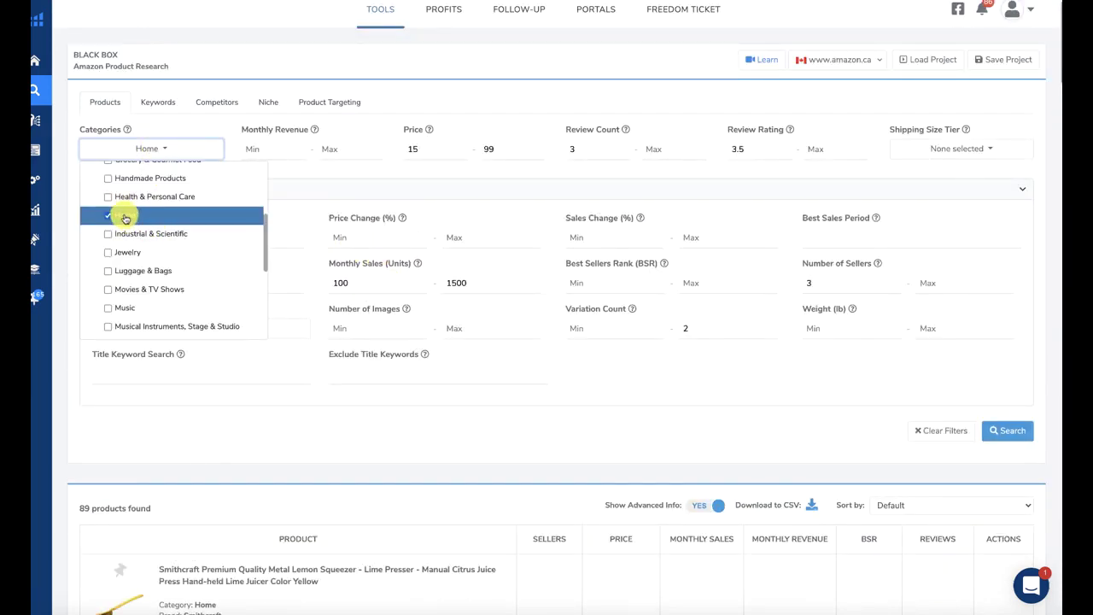
pyautogui.click(125, 217)
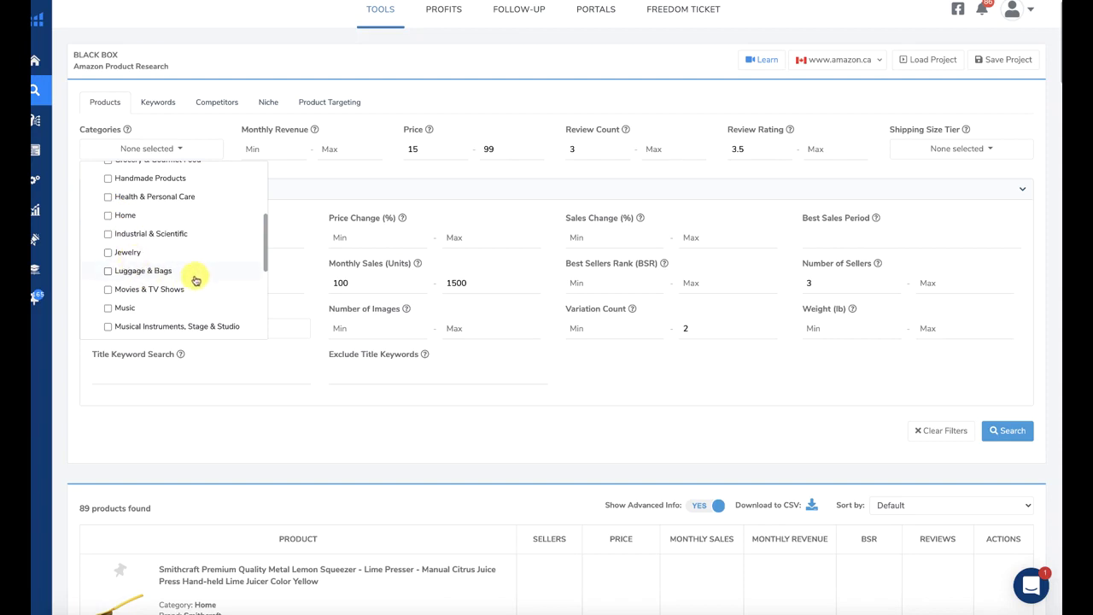
pyautogui.scroll(-1, 147, 274)
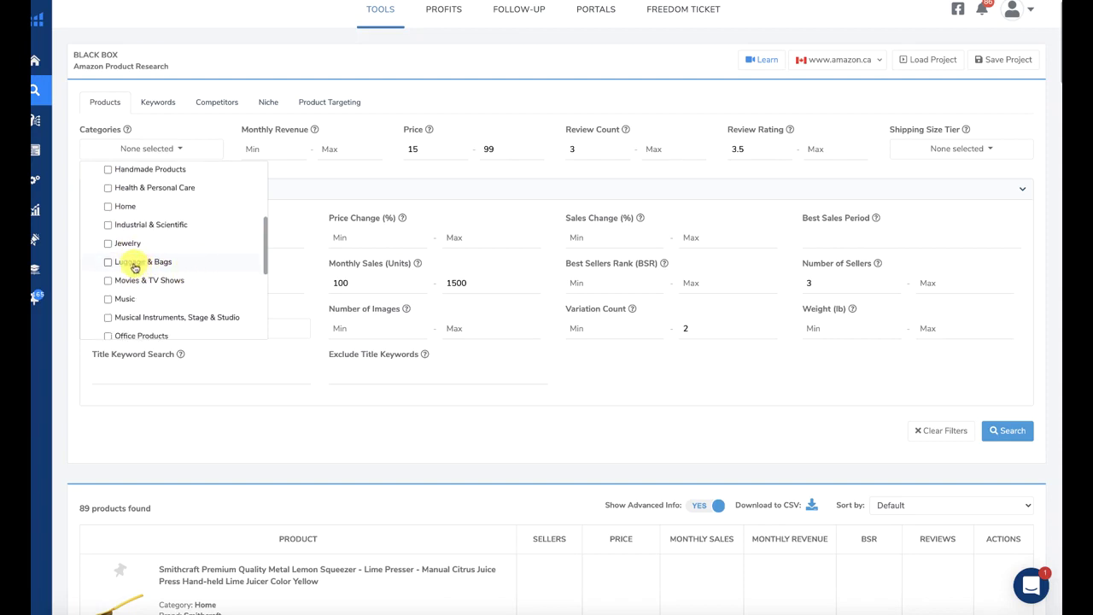
pyautogui.scroll(-3, 136, 269)
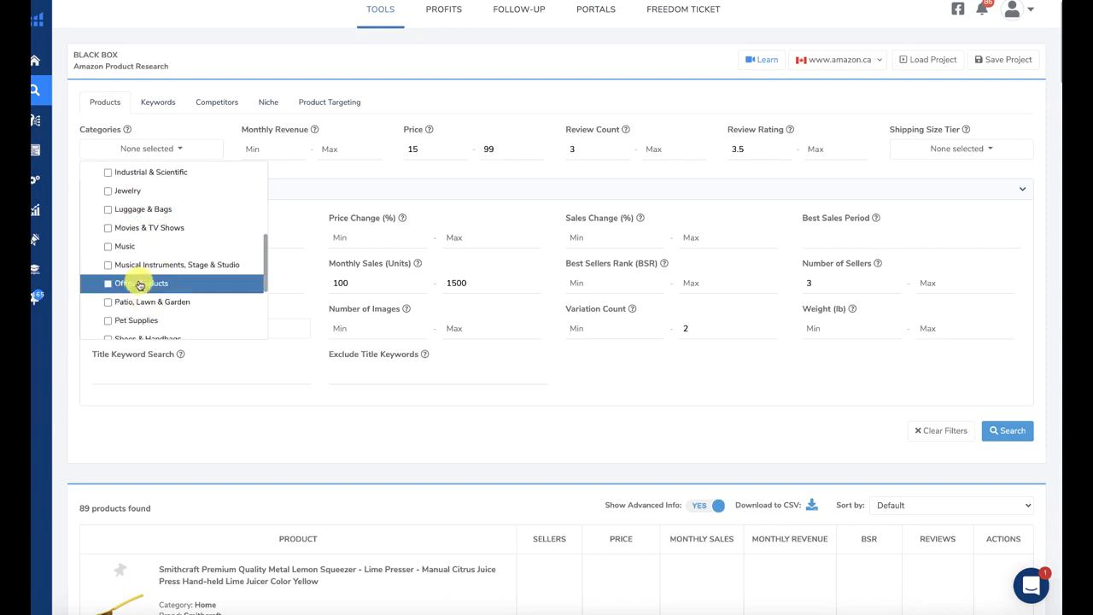
pyautogui.click(140, 285)
pyautogui.click(527, 414)
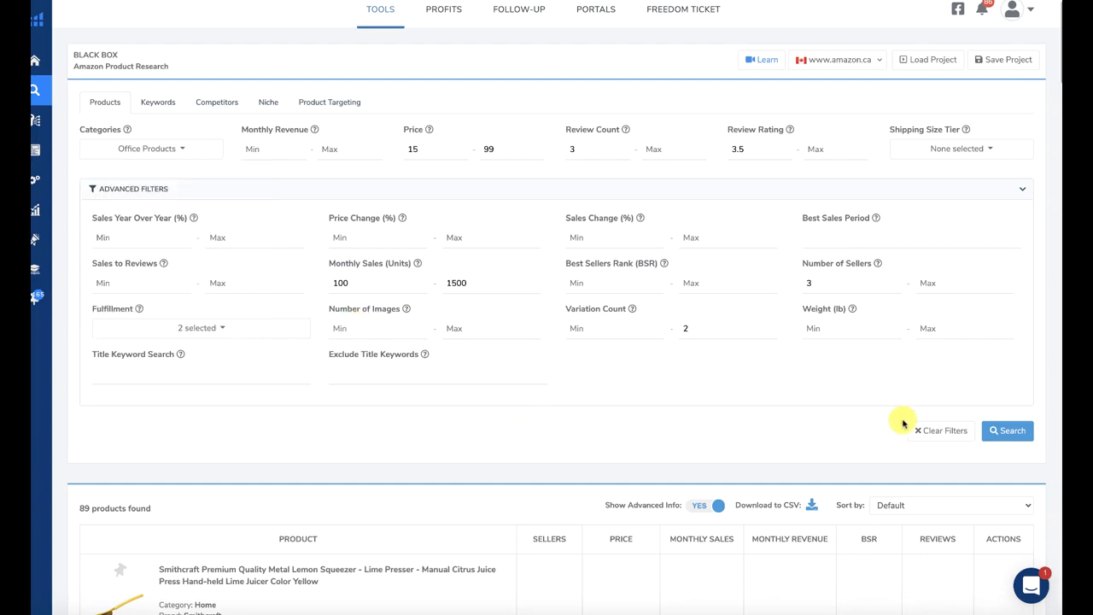
# Run the Office Products search and skim the first resulting products' sellers, prices and monthly sales.
pyautogui.click(1004, 434)
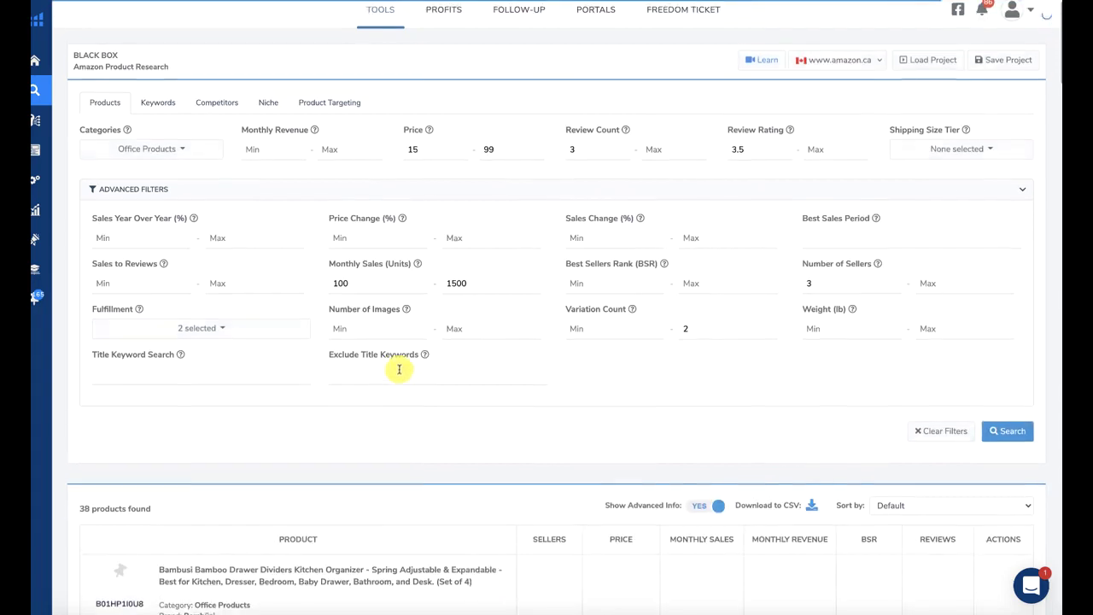
pyautogui.scroll(-4, 399, 369)
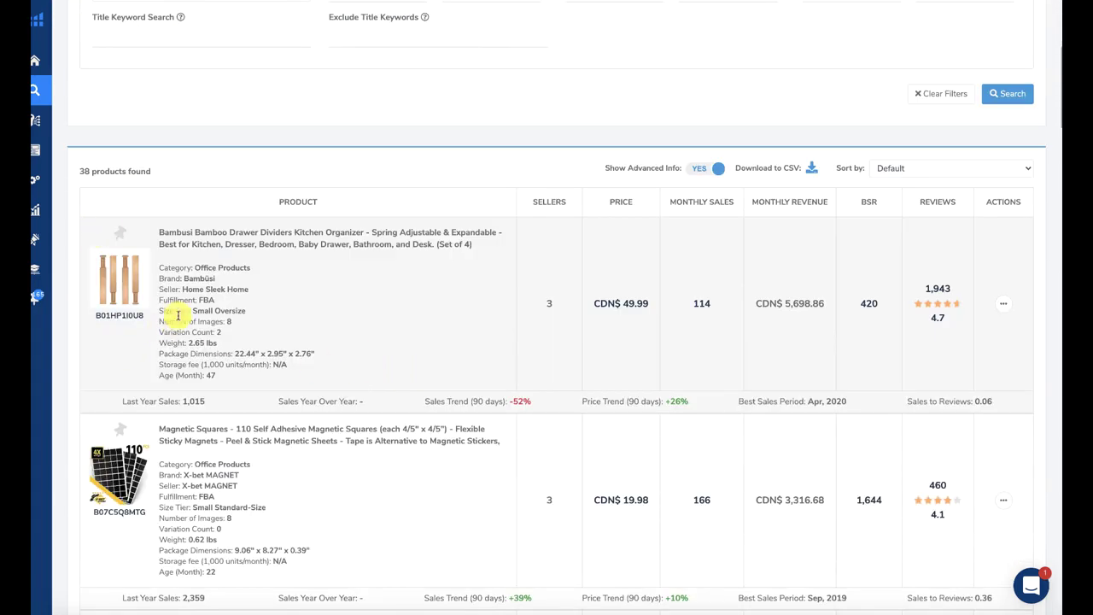
pyautogui.scroll(-5, 288, 351)
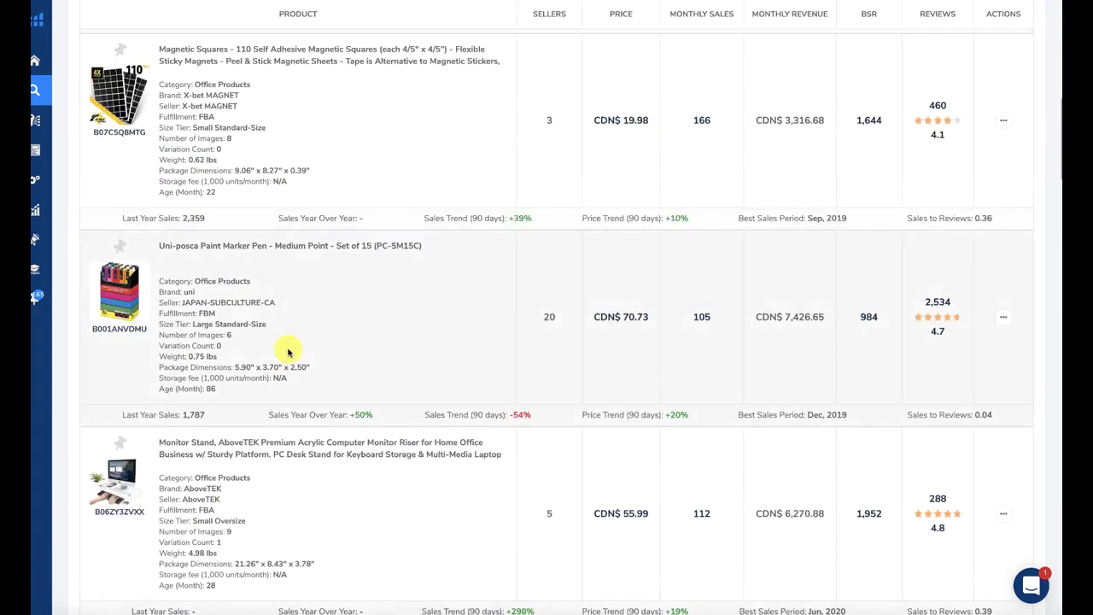
pyautogui.scroll(12, 288, 351)
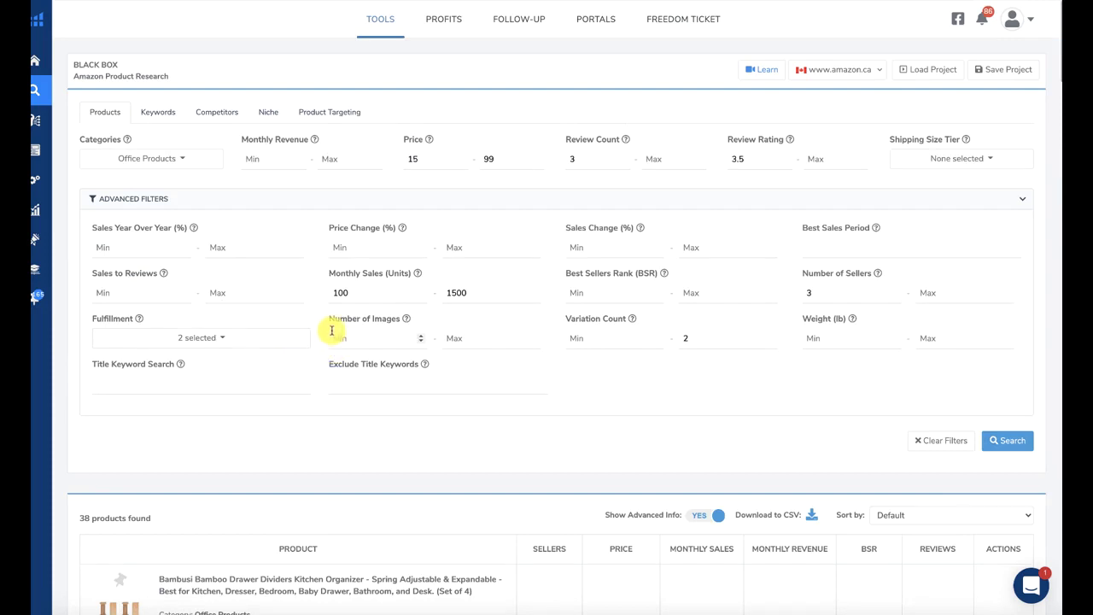